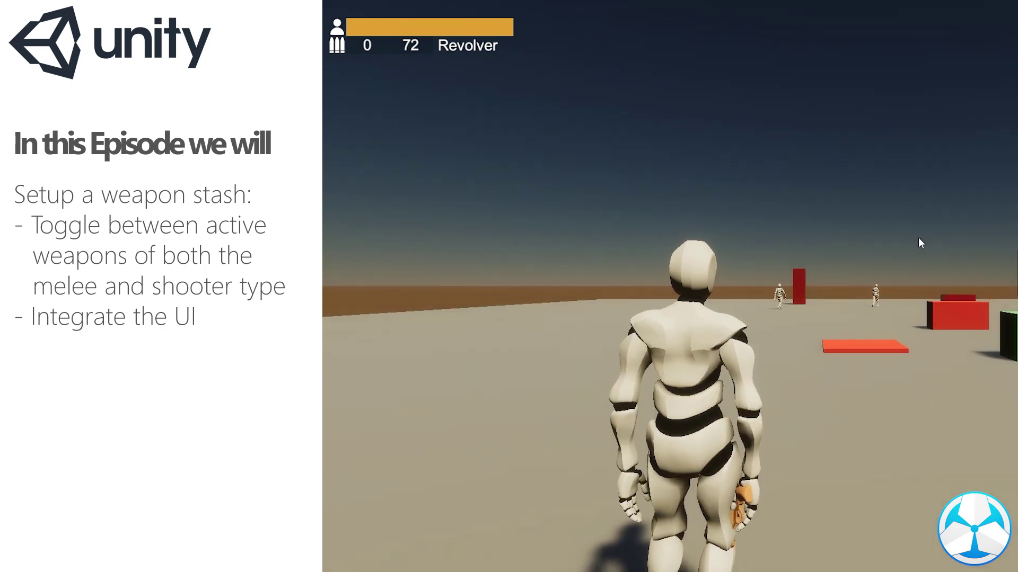
key("q")
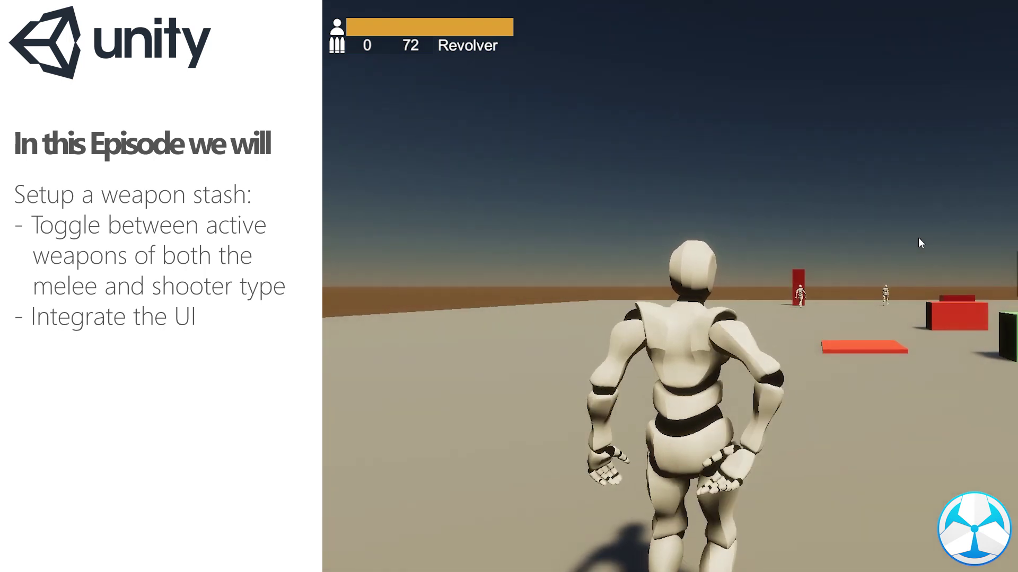
key("q")
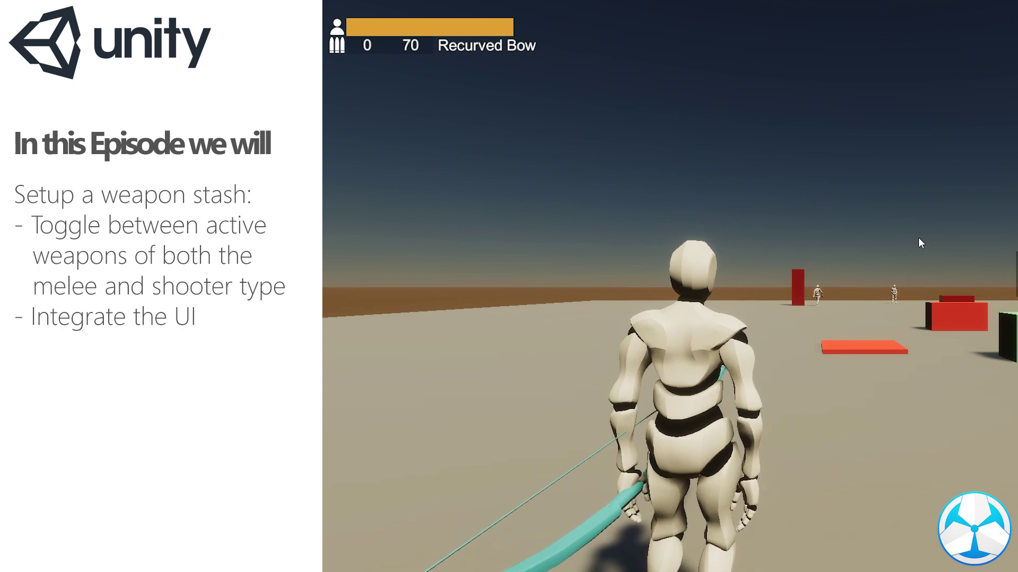
key("q")
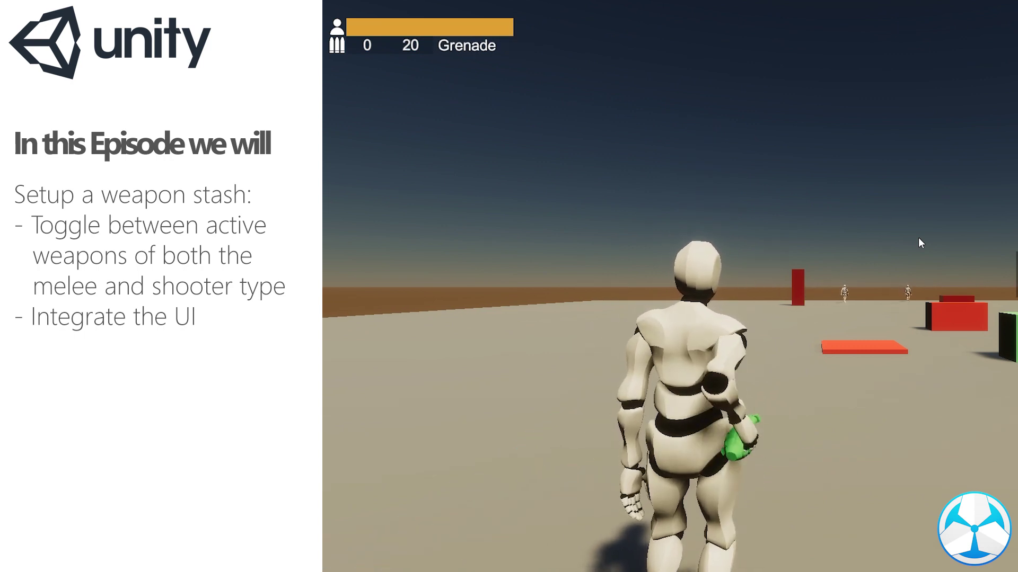
left_click(919, 238)
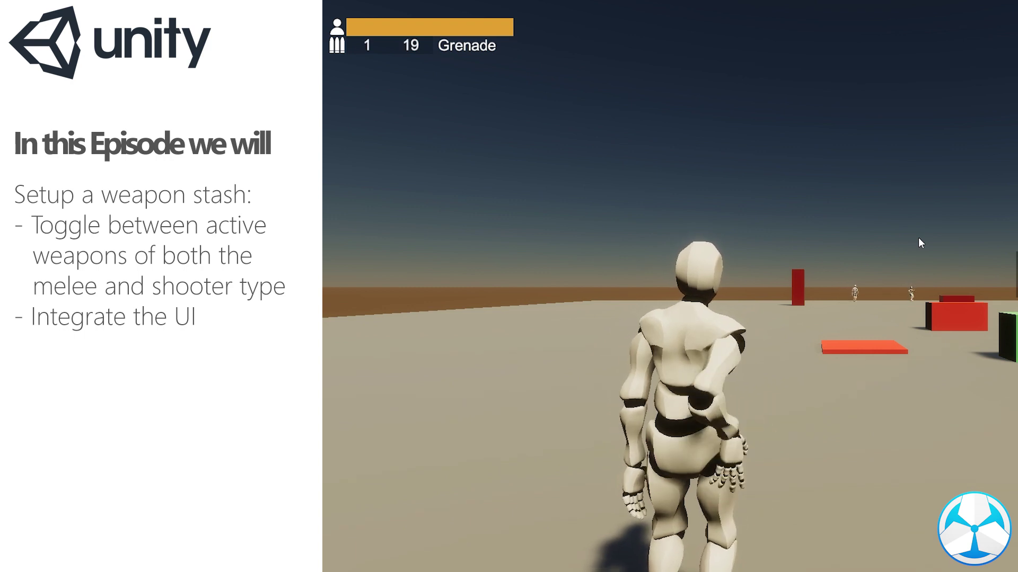
key("q")
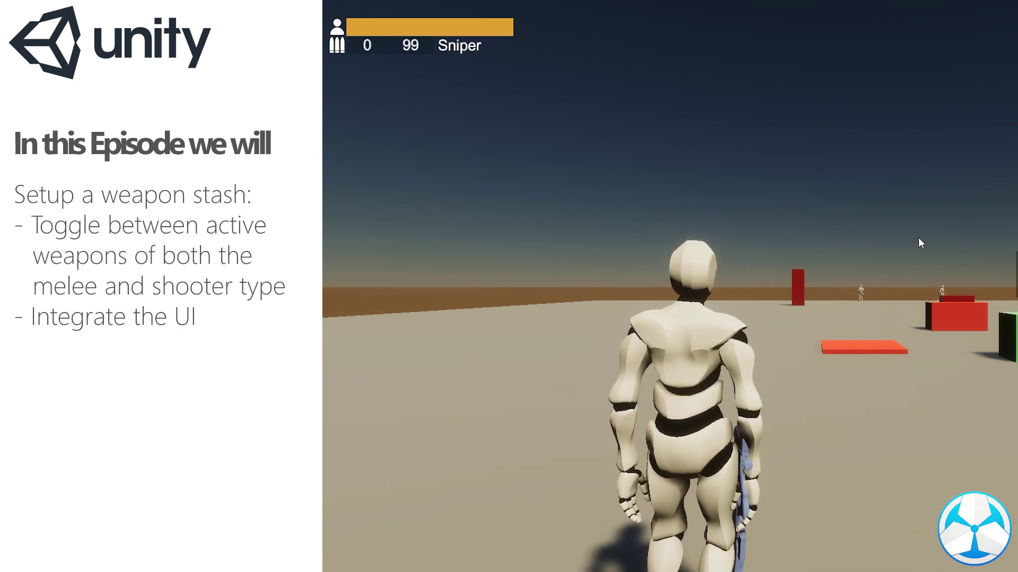
right_click(918, 238)
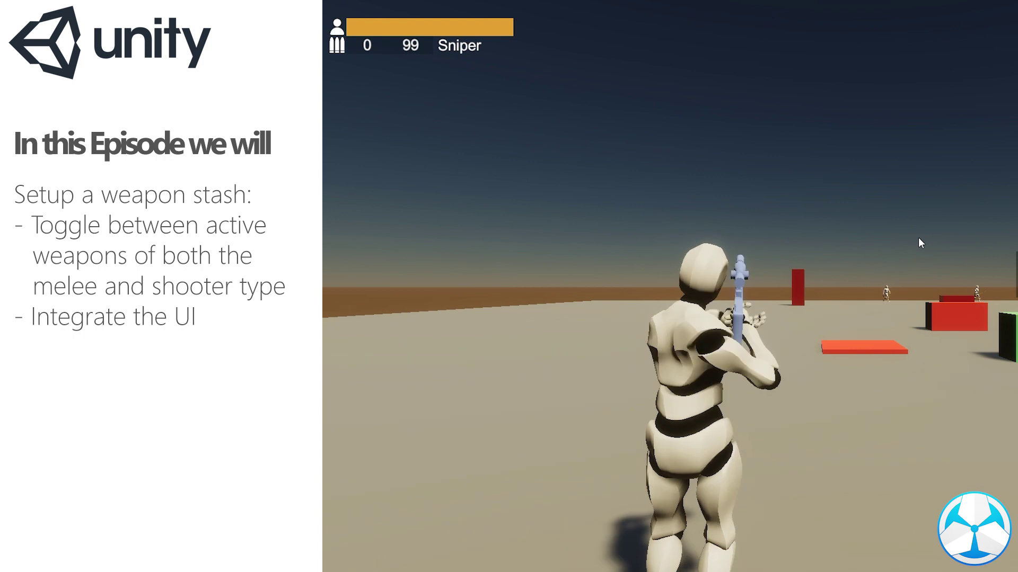
left_click(919, 238)
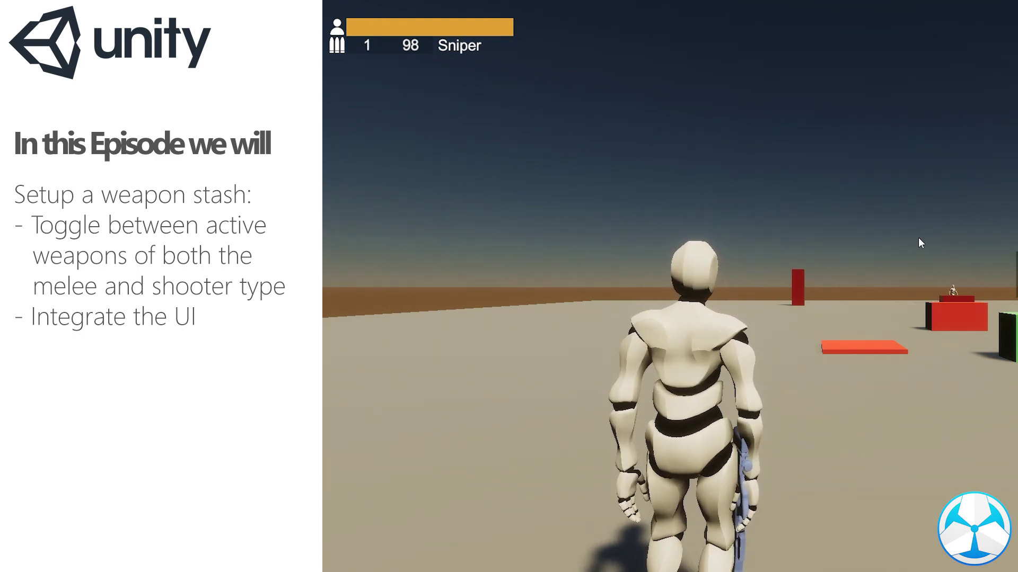
key("2")
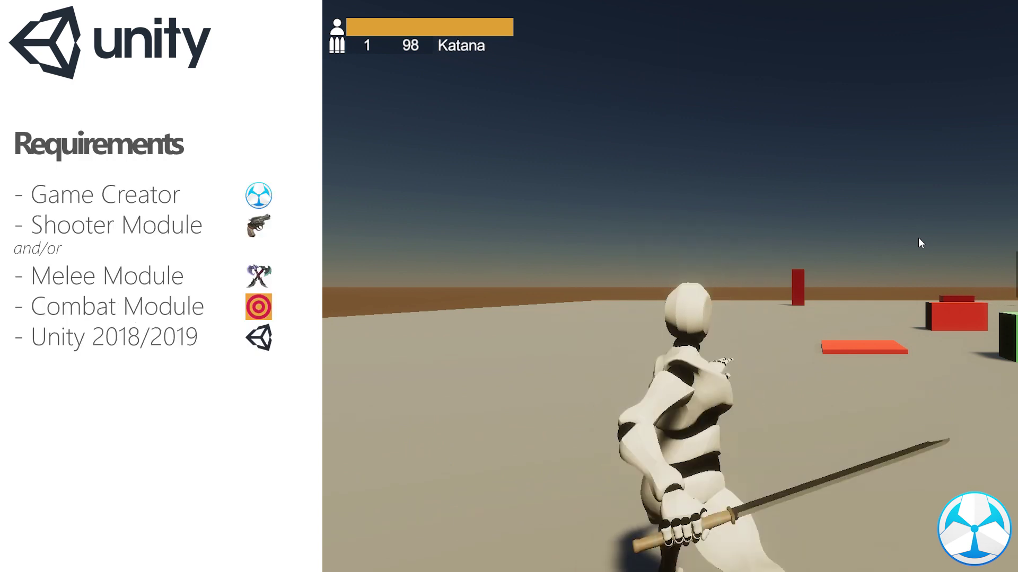
left_click(919, 238)
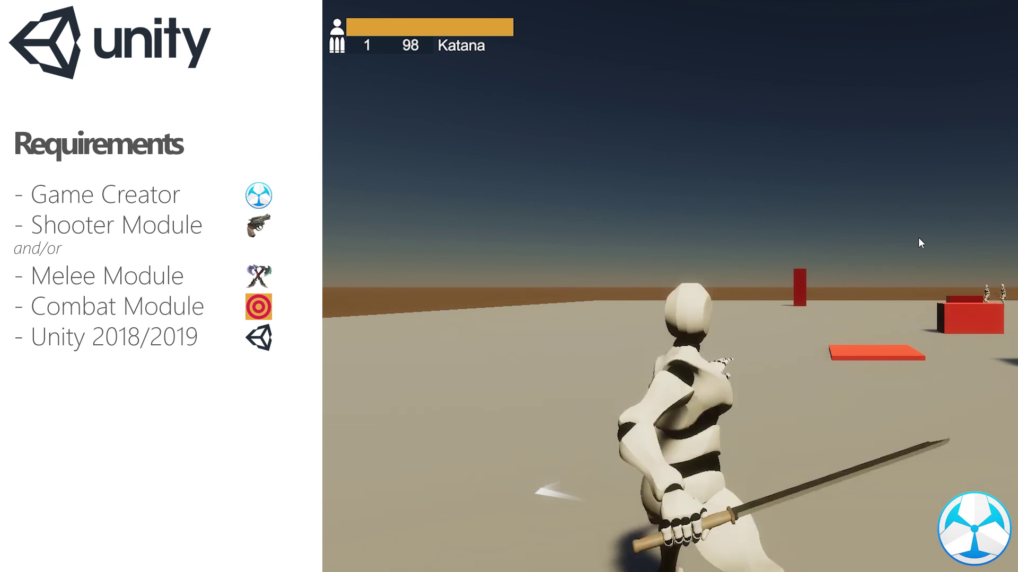
key("q")
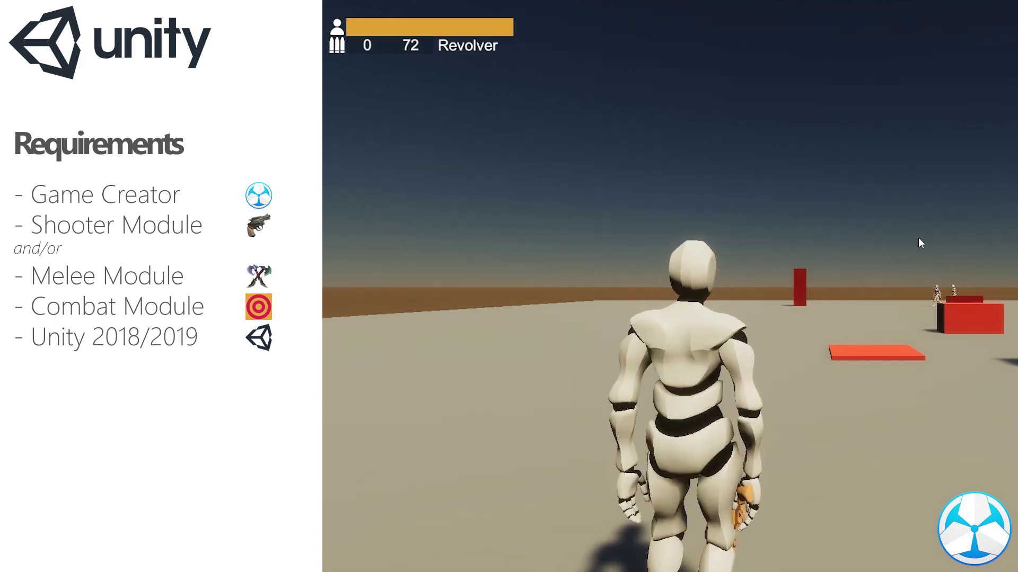
key("r")
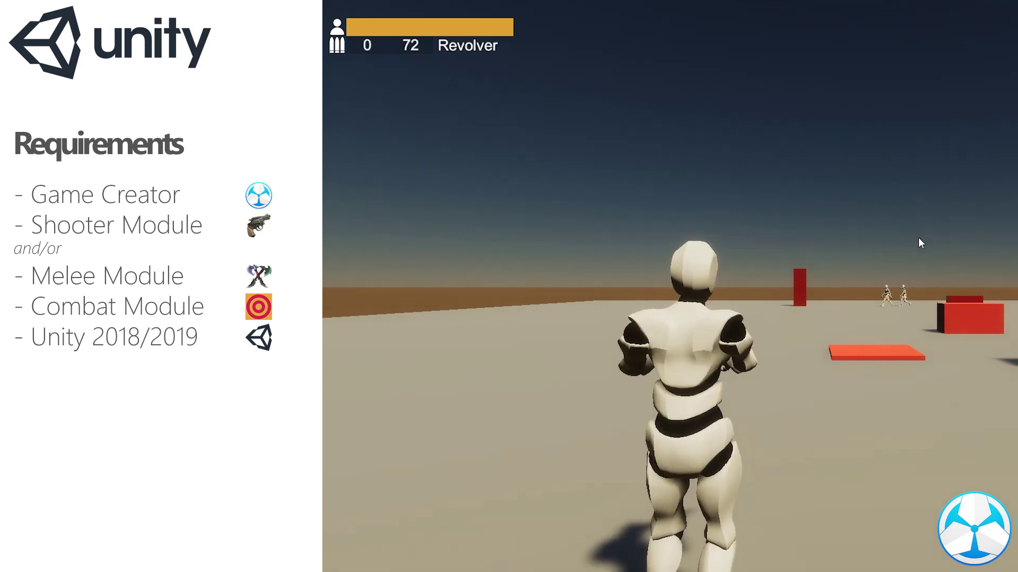
key("r")
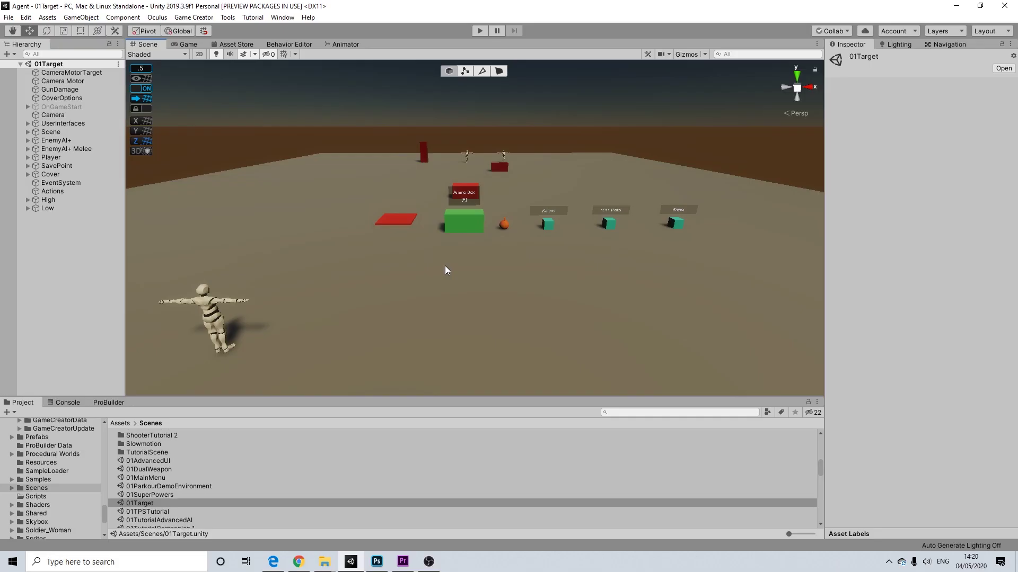
mouse_move(445, 266)
middle_mouse_down()
mouse_move(436, 276)
mouse_move(428, 269)
middle_mouse_up()
scroll(443, 273, "down", 3)
scroll(428, 268, "up", 2)
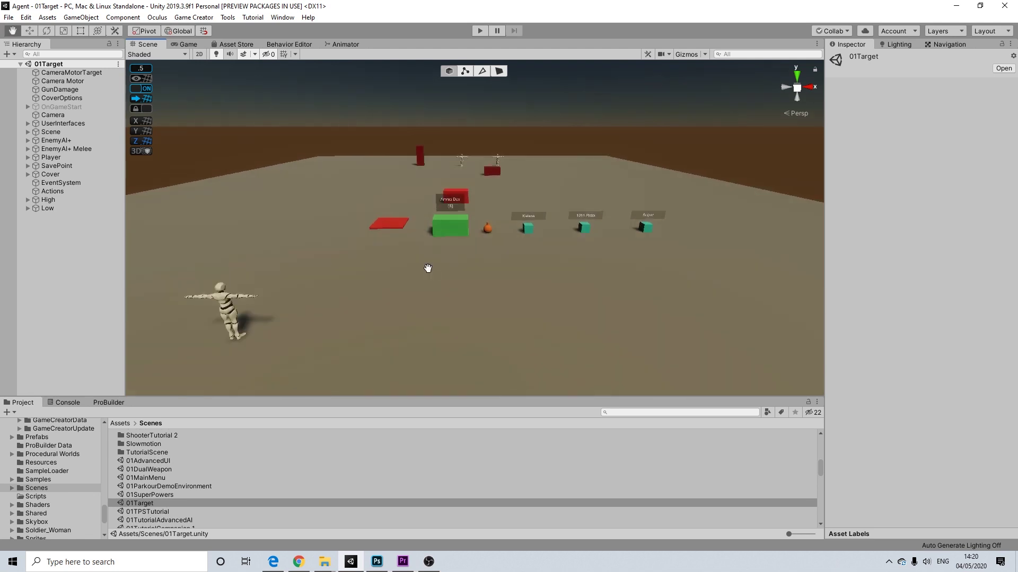
right_click_drag(428, 268, 429, 274)
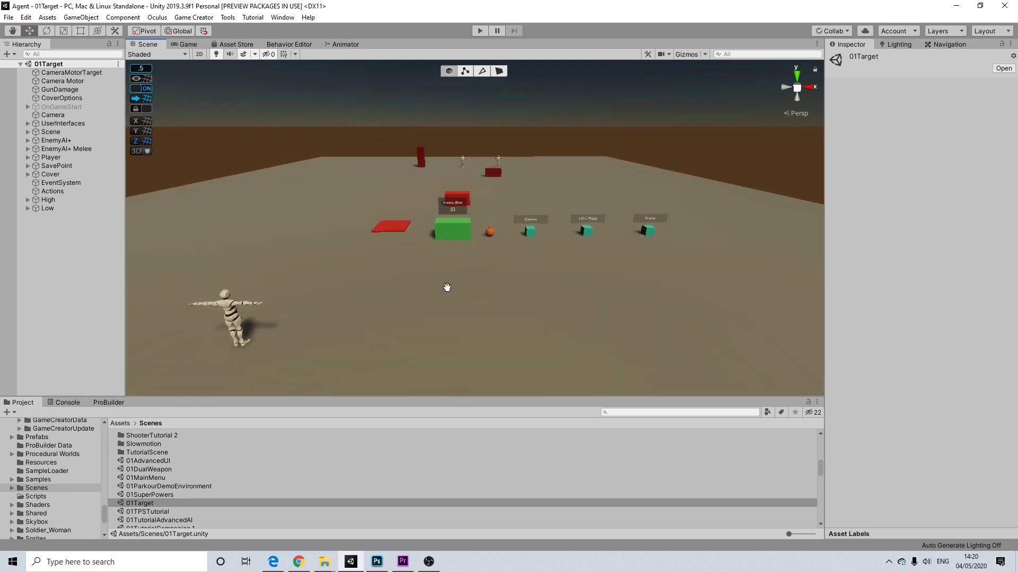
middle_click_drag(447, 291, 453, 282)
scroll(454, 283, "up", 2)
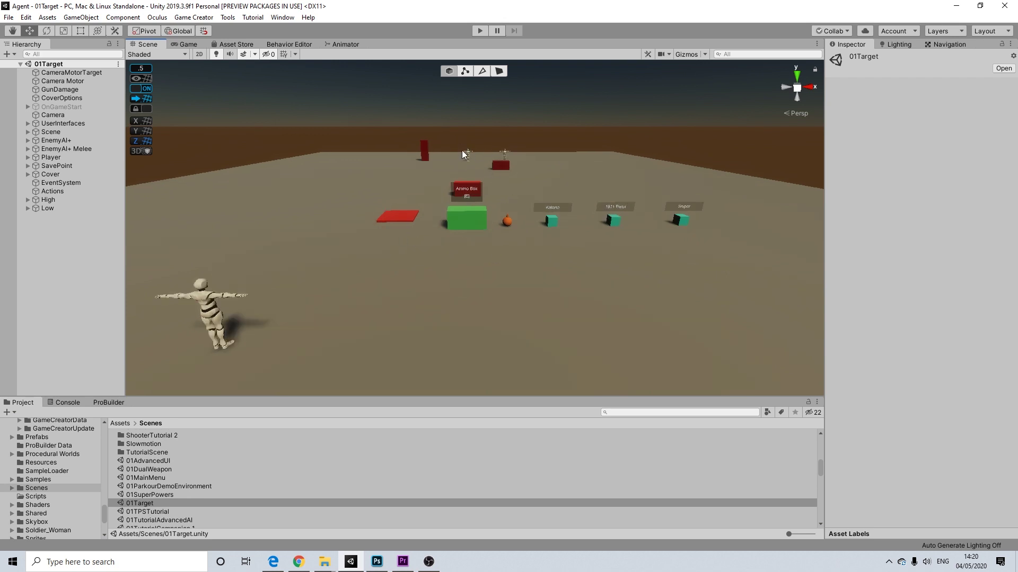
middle_click_drag(444, 223, 445, 228)
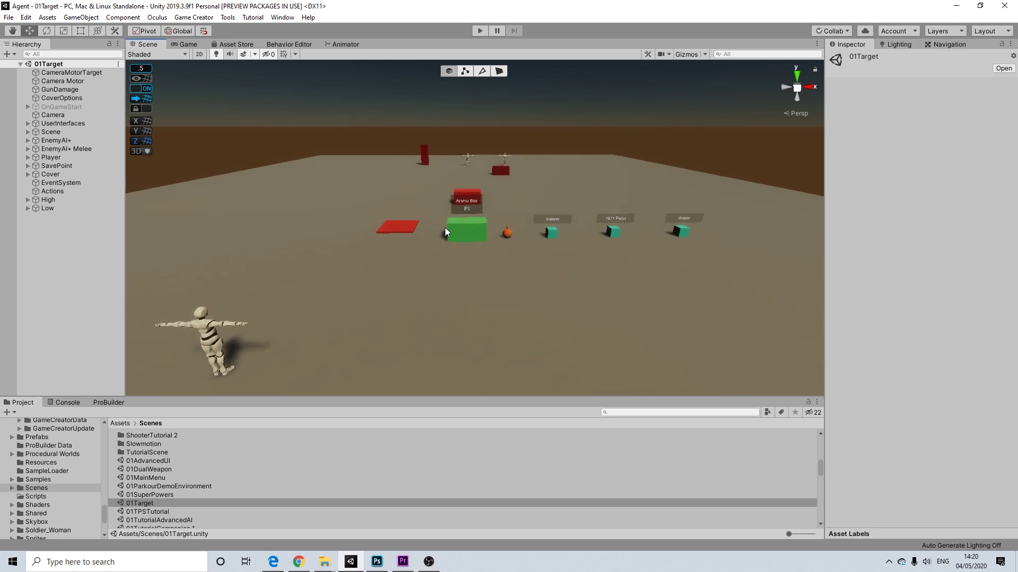
scroll(445, 228, "down", 1)
middle_click_drag(506, 245, 500, 244)
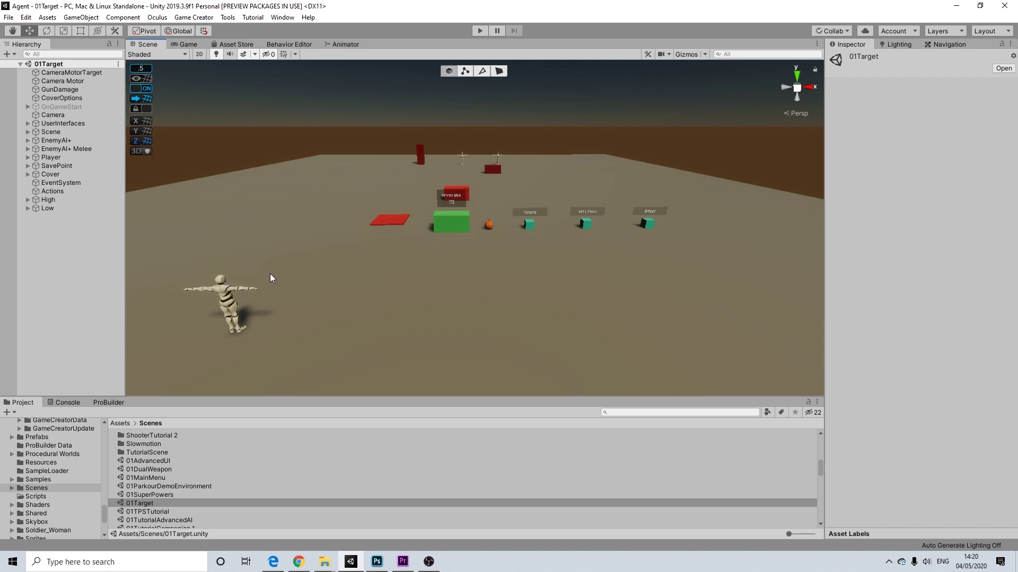
Add a Weapon Stash component to the Player object and collapse it
left_click(28, 157)
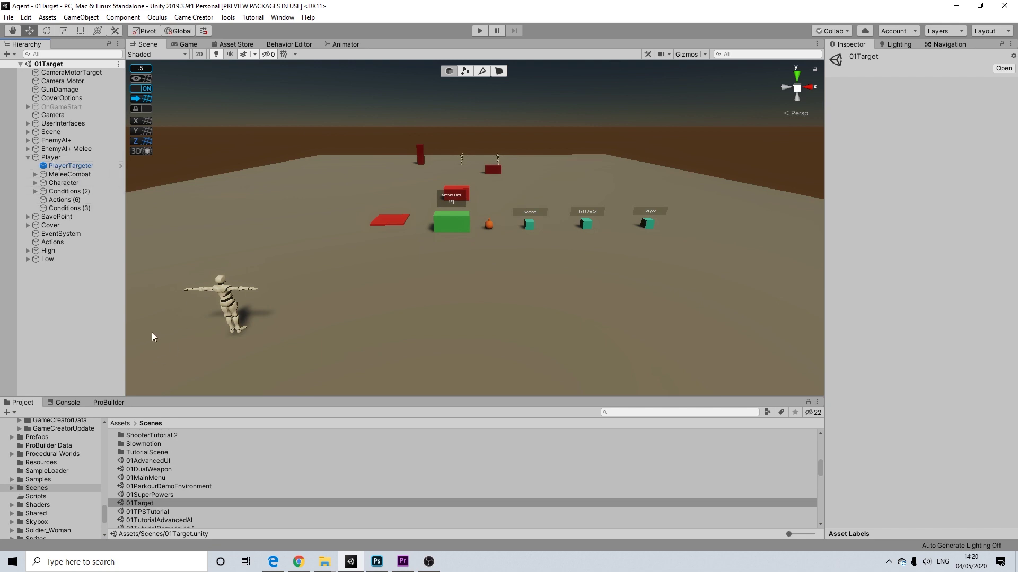
left_click(51, 159)
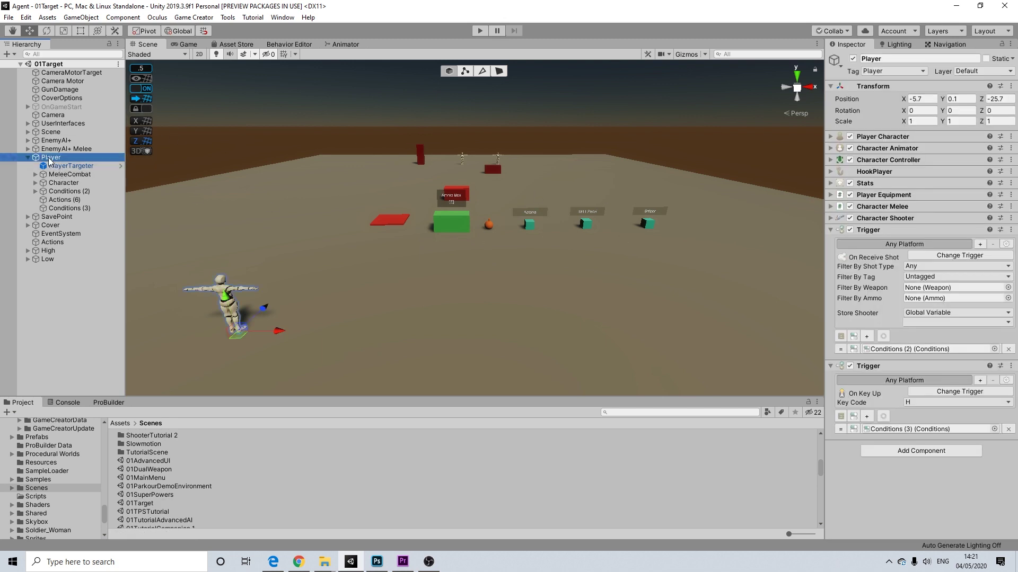
left_click(902, 453)
type("weap")
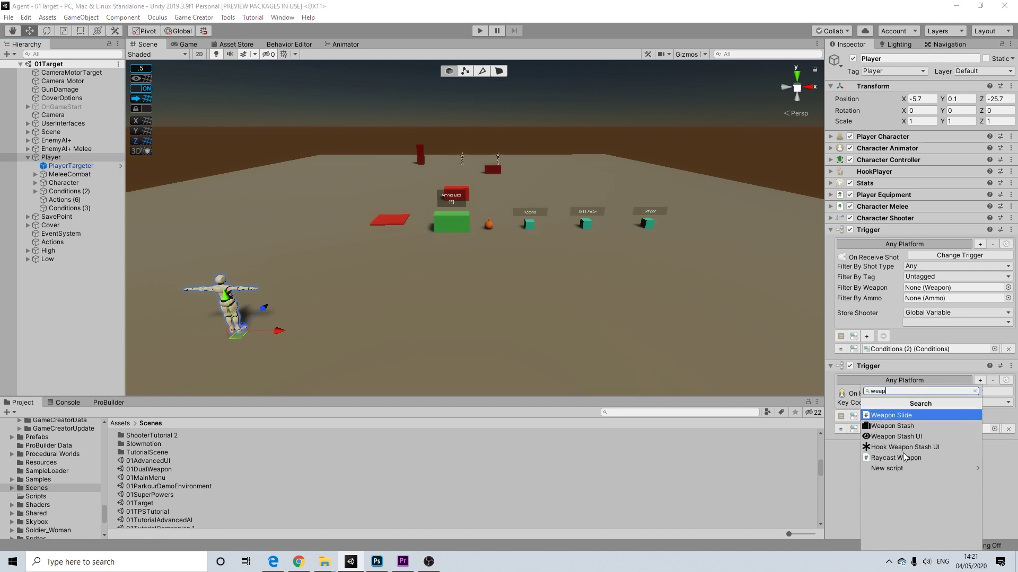
left_click(896, 426)
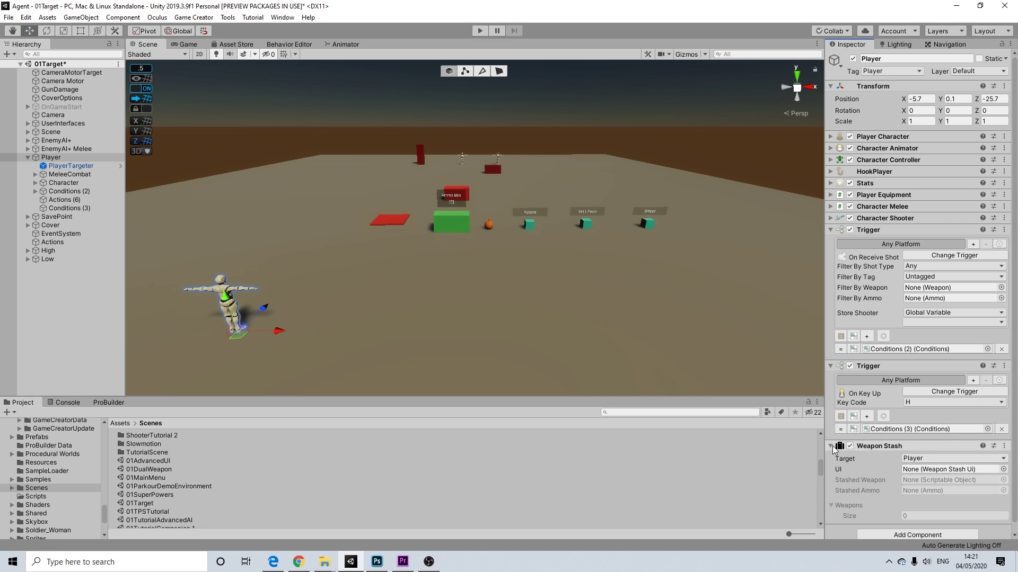
left_click(878, 447)
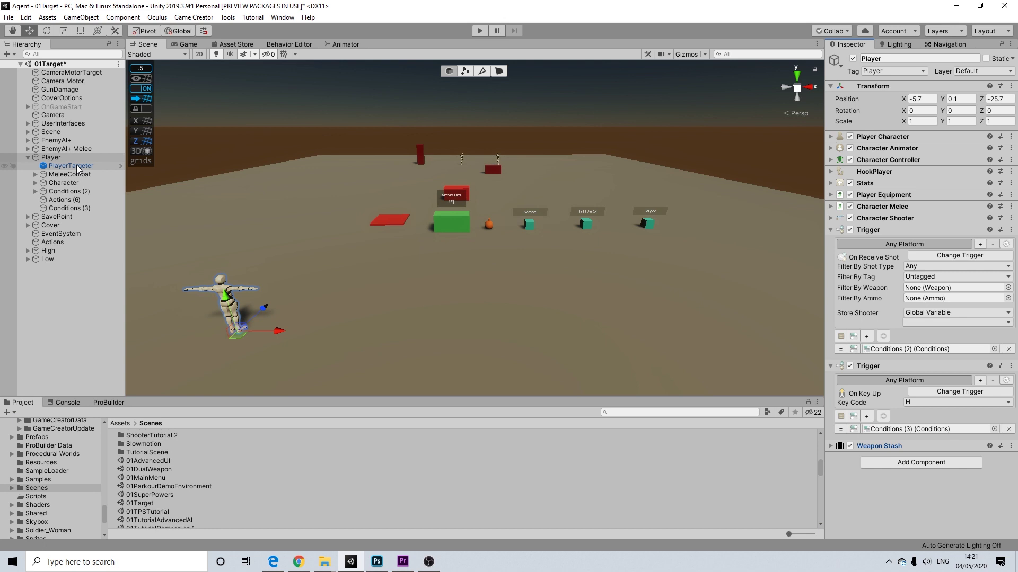
Collapse the two Trigger components on the Player object
left_click(77, 166)
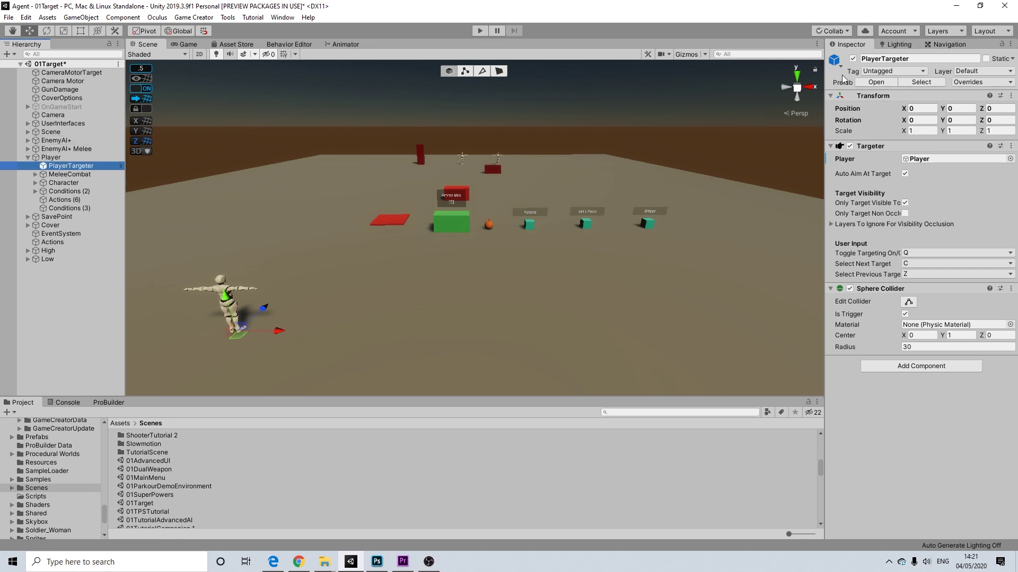
left_click(52, 158)
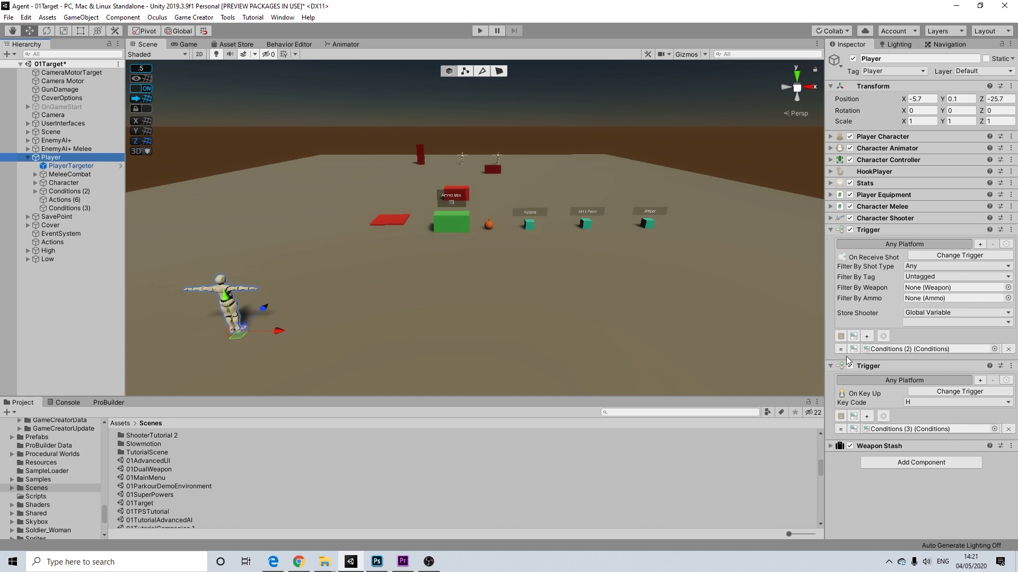
left_click(840, 366)
left_click(888, 231)
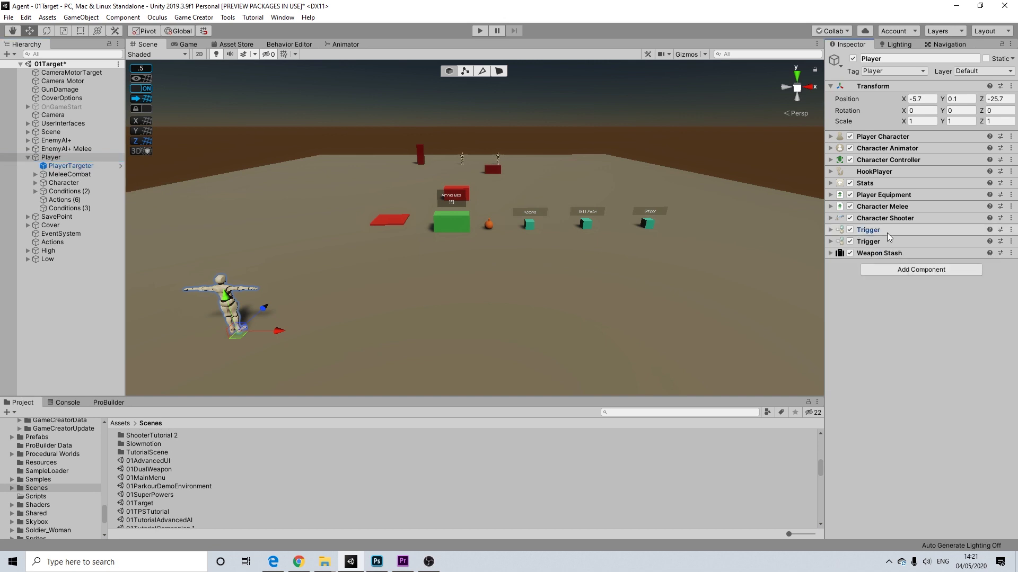
Add two Trigger components to the PlayerTargeter object under Player
left_click(71, 166)
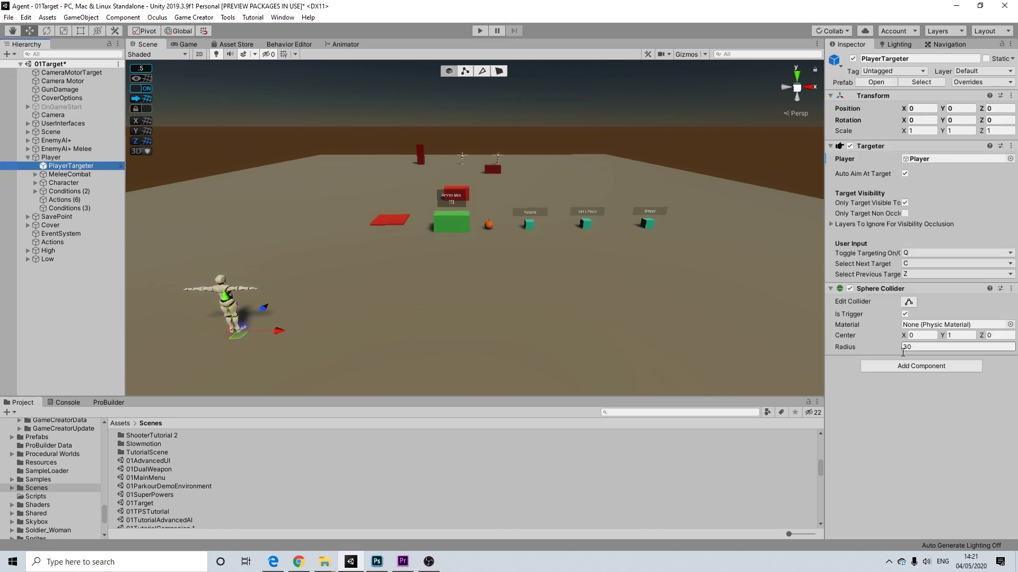
left_click(895, 366)
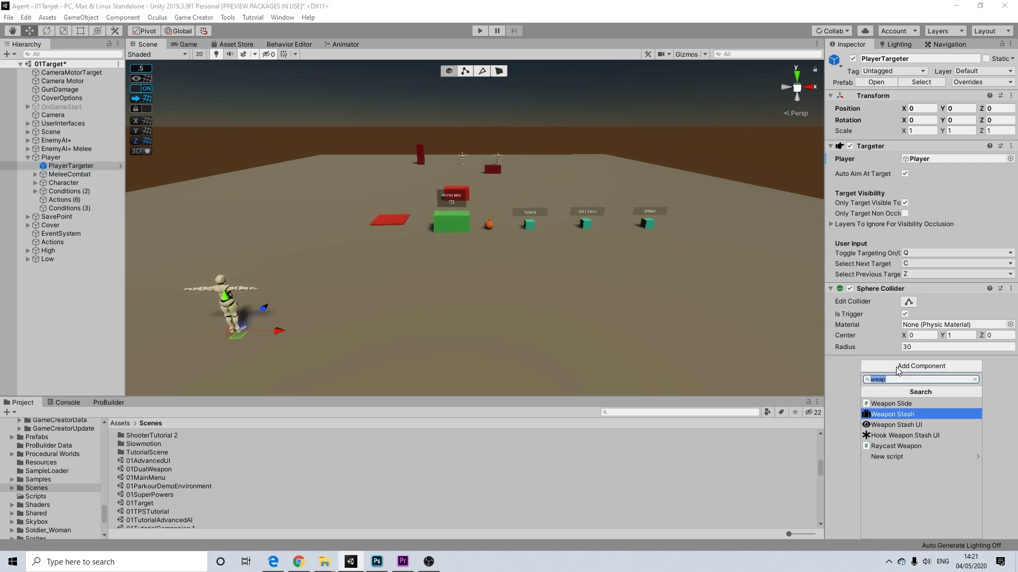
type("y")
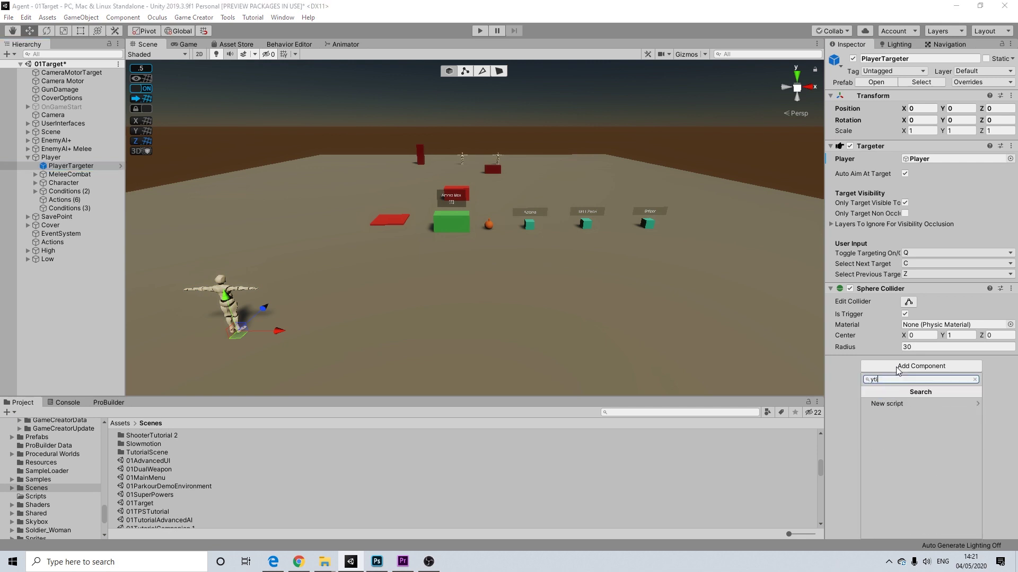
key("BackSpace")
type("trig")
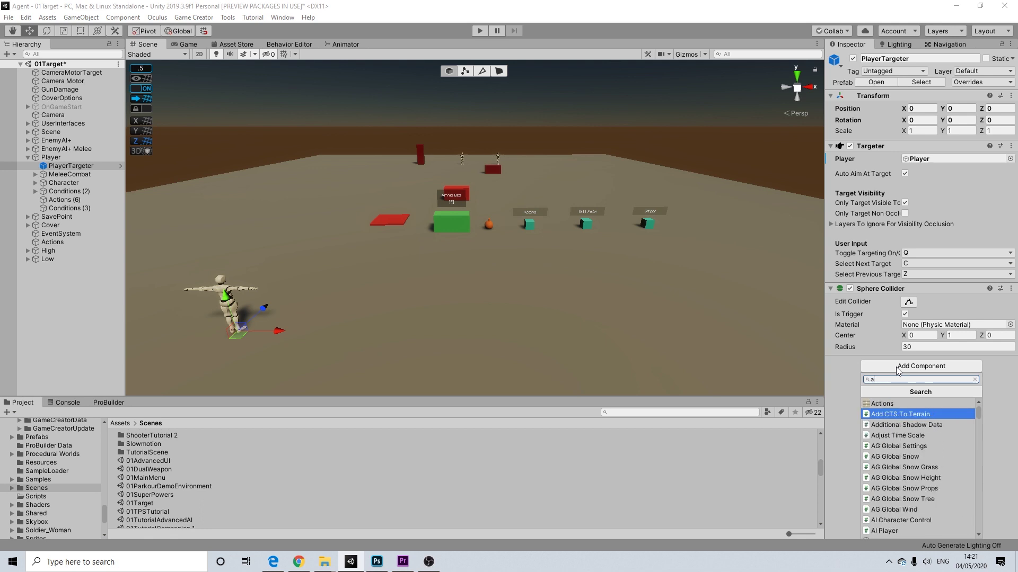
key("Up")
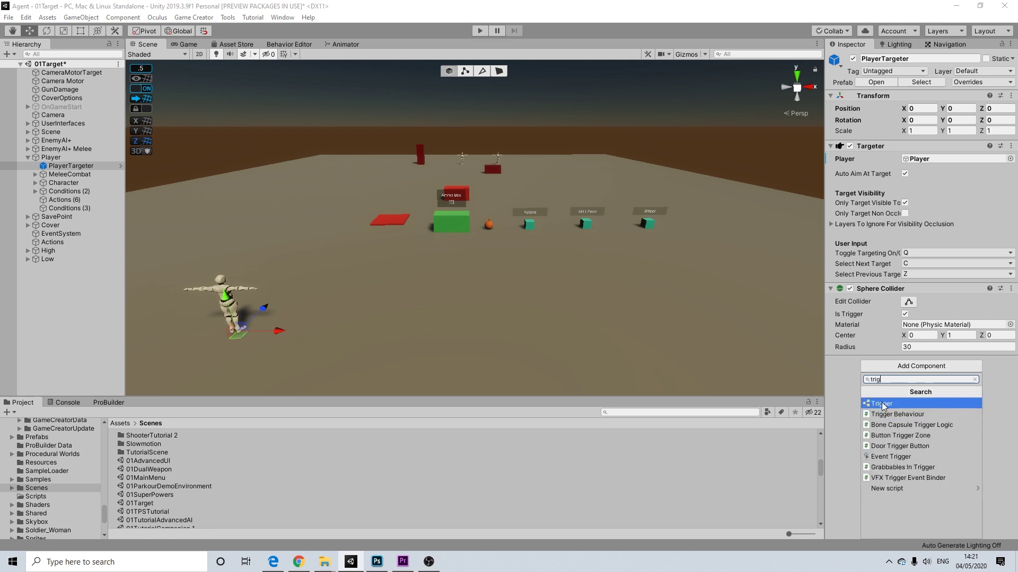
key("Return")
left_click(905, 379)
type("trig")
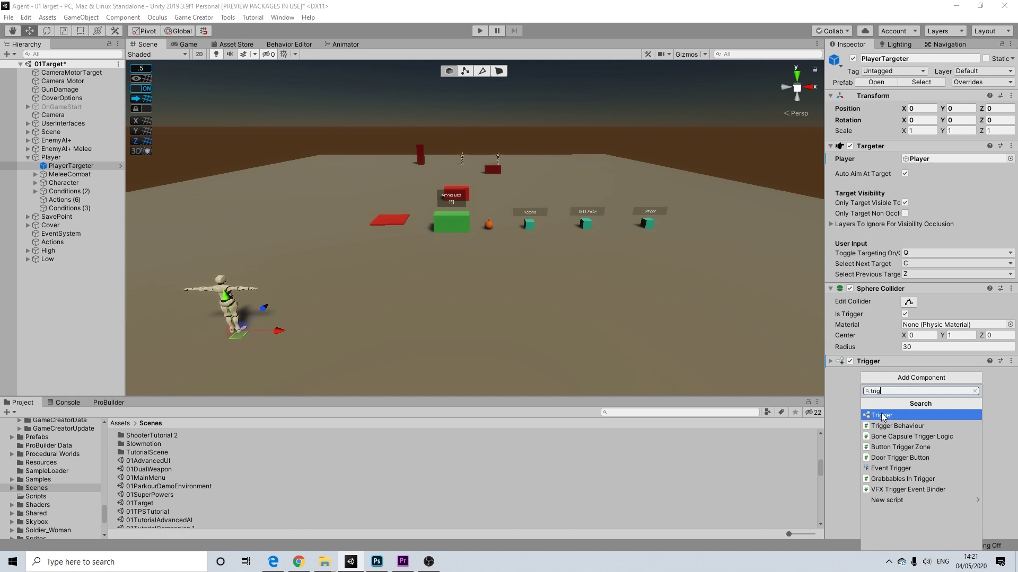
left_click(883, 417)
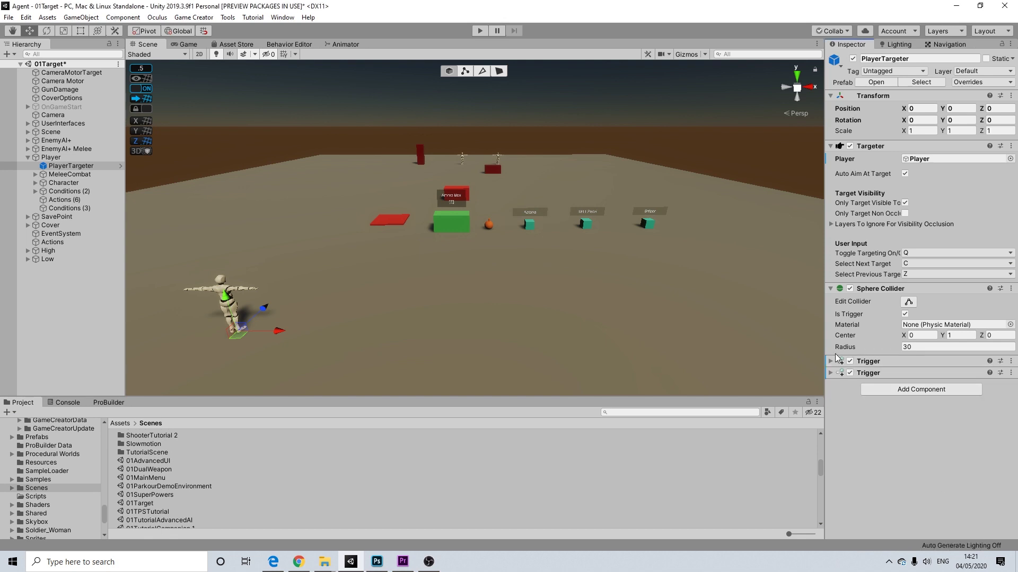
Expand both new Trigger components on PlayerTargeter and change the first one's event to On Key Up
left_click(831, 361)
left_click(831, 419)
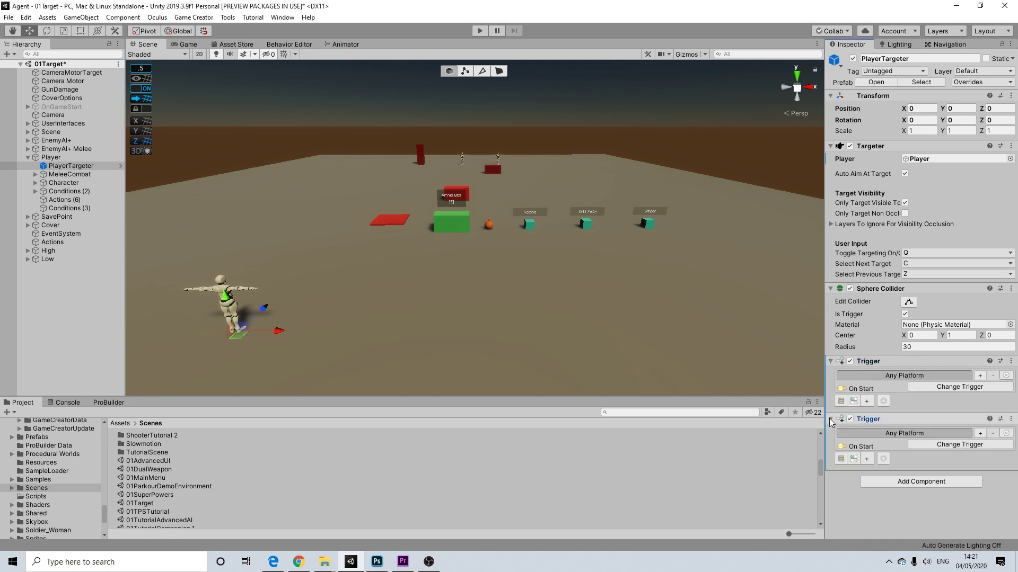
left_click(926, 388)
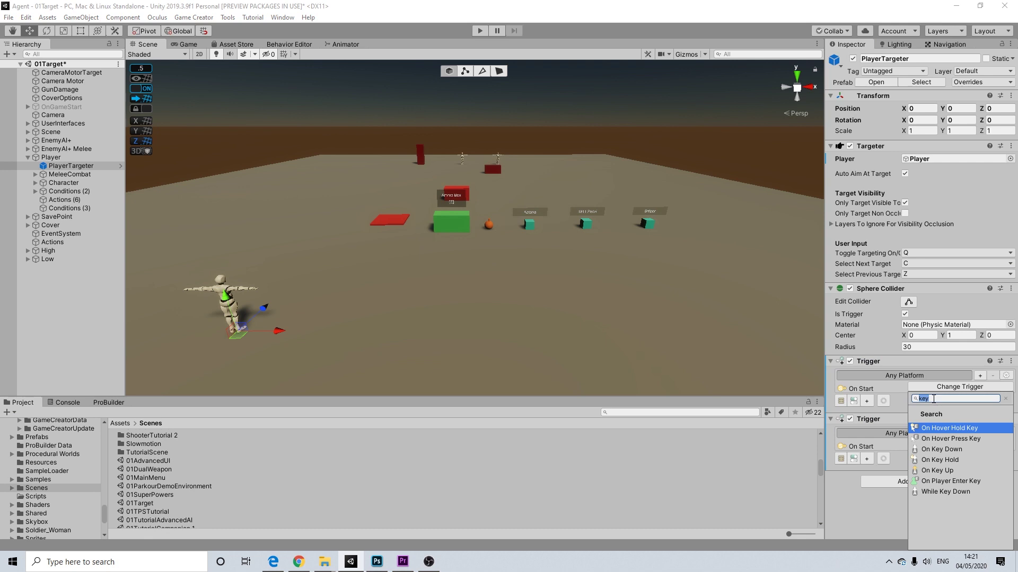
type("key")
left_click(945, 470)
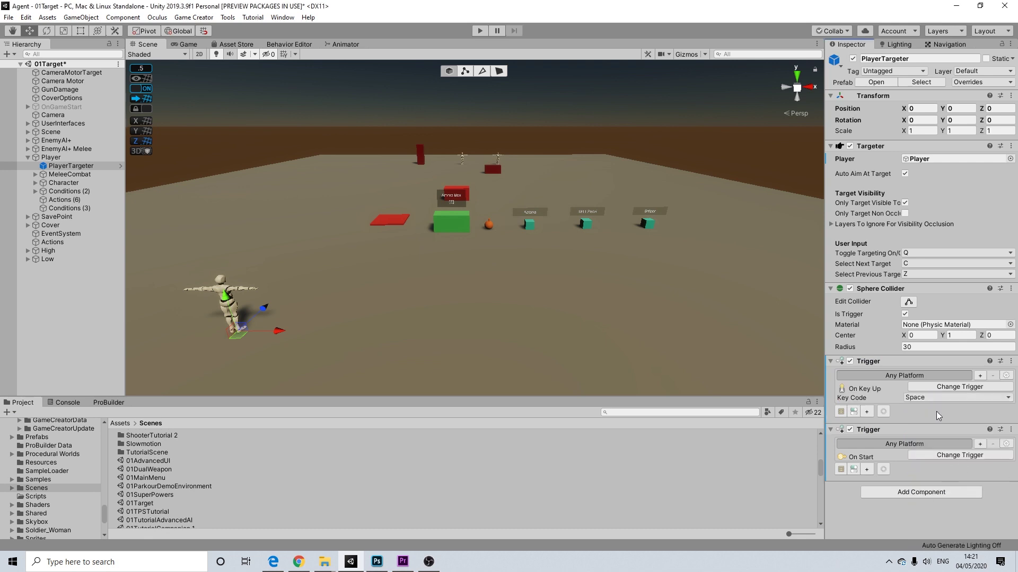
Set the key code of PlayerTargeter's On Key Up trigger to P
left_click(930, 398)
key("p")
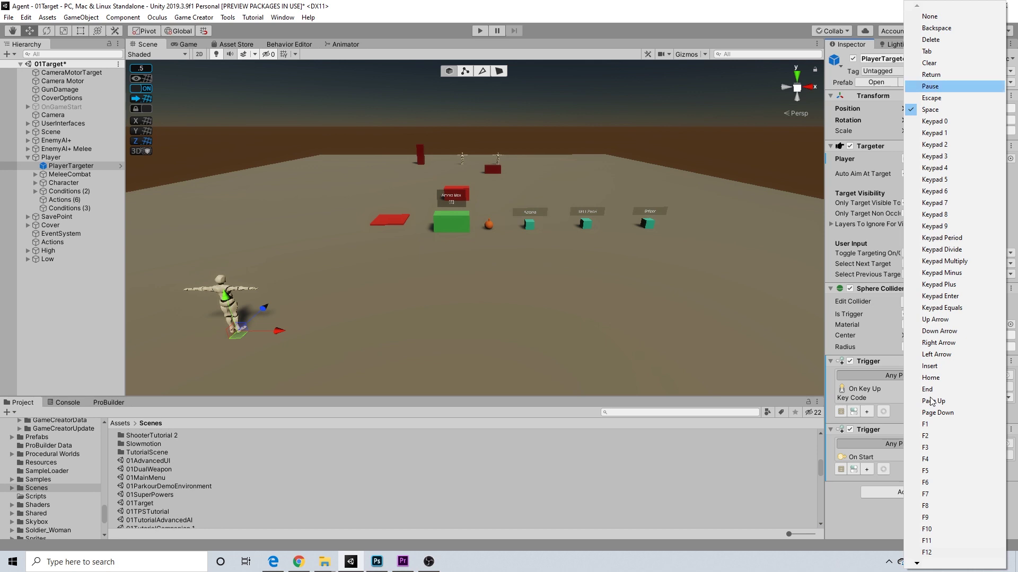
key("p")
key("p")
key("p")
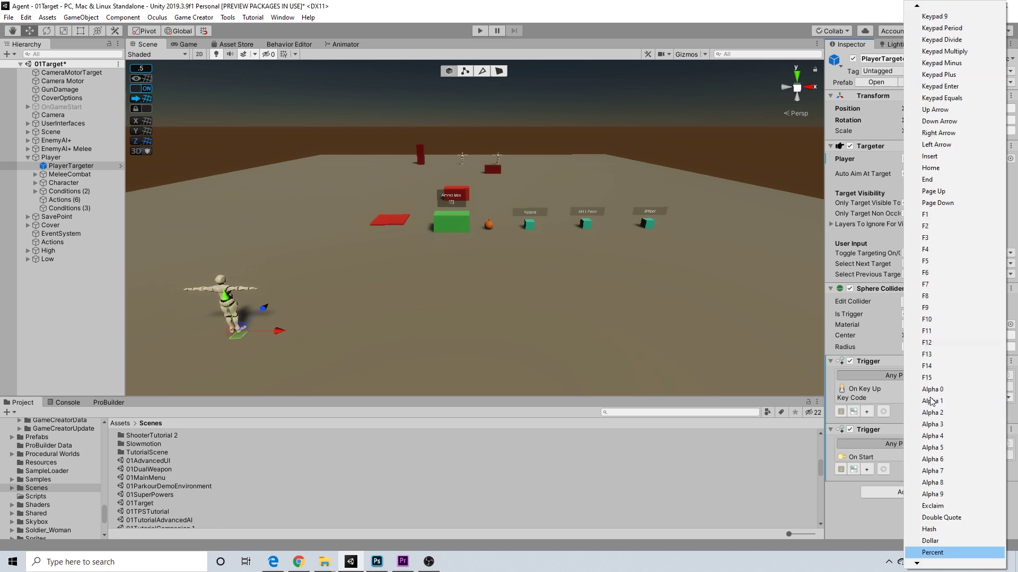
key("p")
key("p")
key("p")
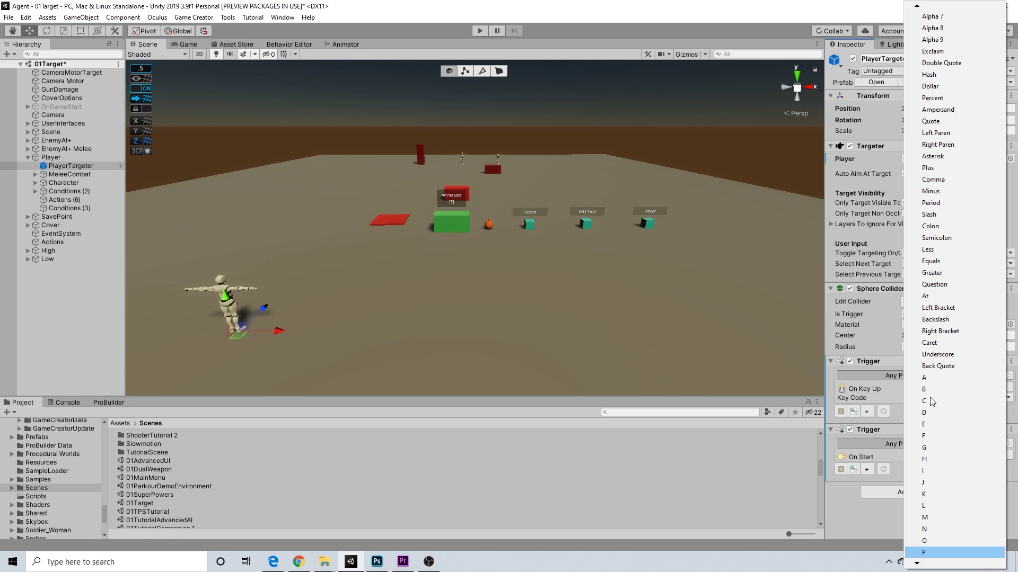
key("Return")
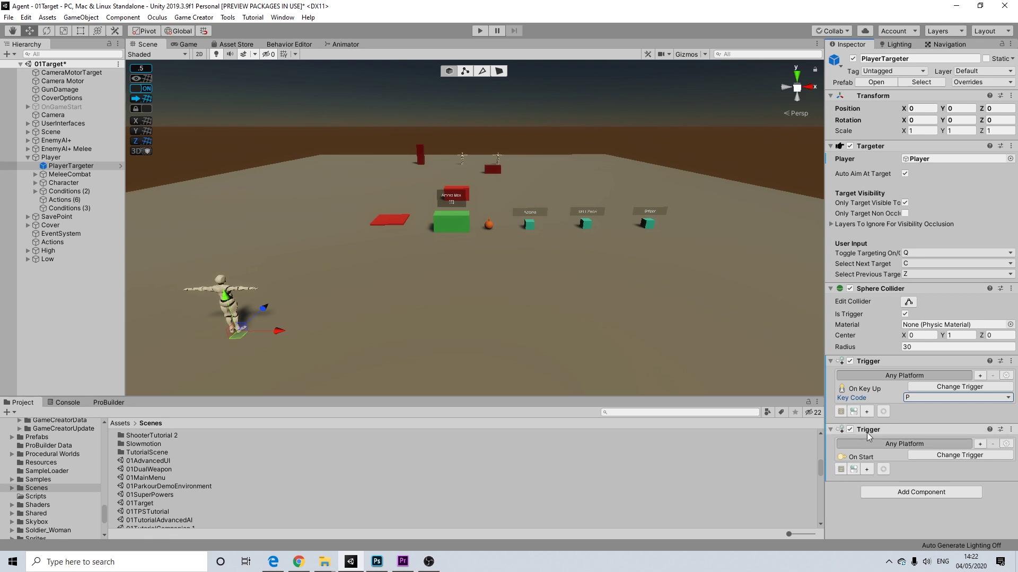
Create an Actions slot on both PlayerTargeter triggers, On Start first, and expand PlayerTargeter in the hierarchy
left_click(841, 470)
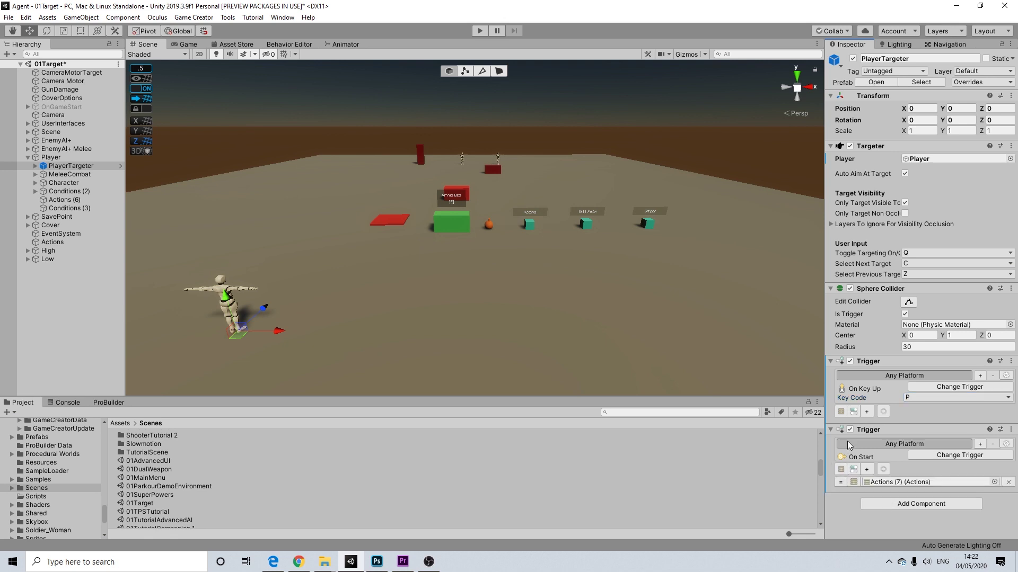
left_click(840, 411)
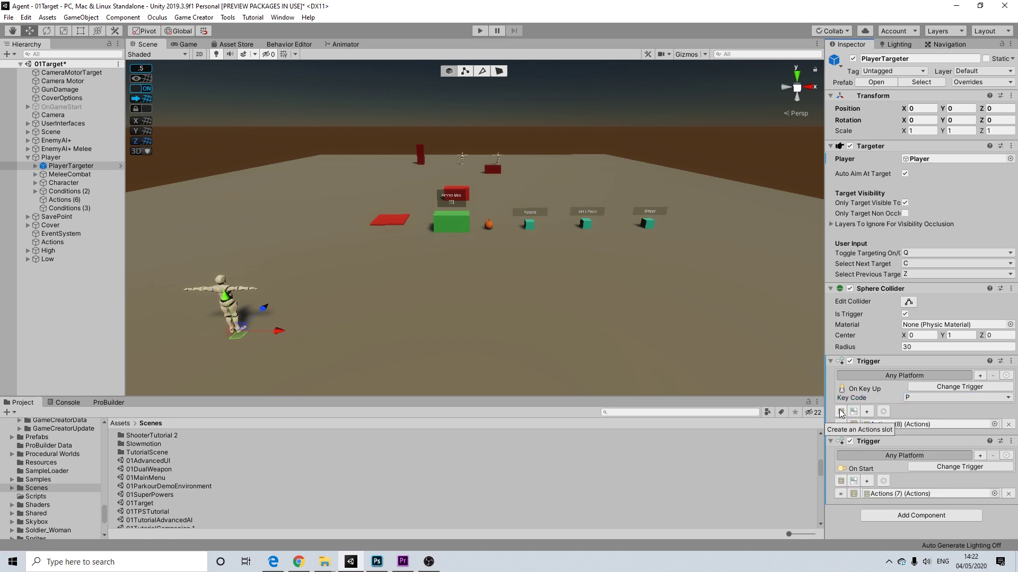
left_click(35, 166)
Add a Cycle To Next Weapon action to Actions (7) under PlayerTargeter
left_click(68, 175)
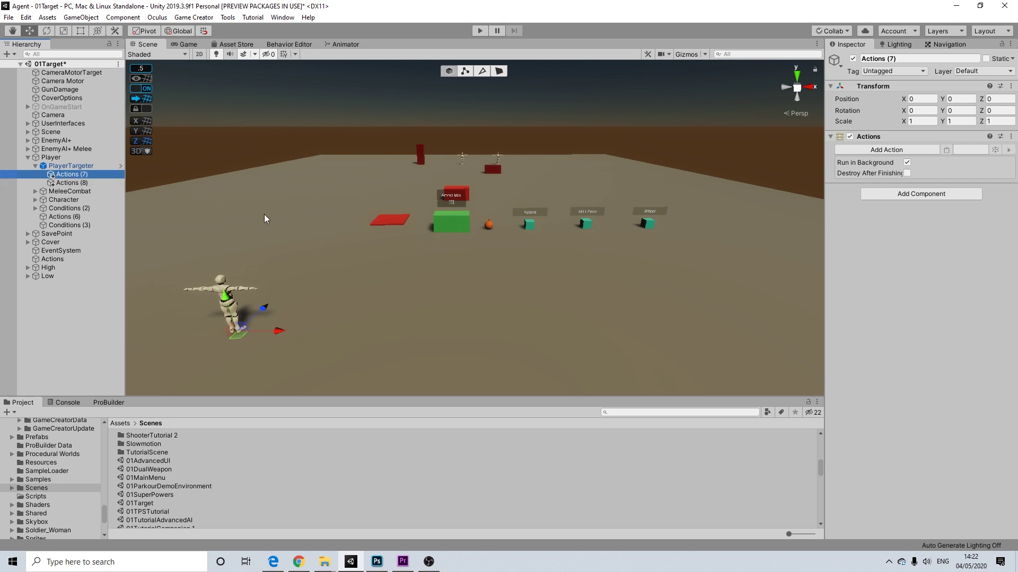
left_click(896, 150)
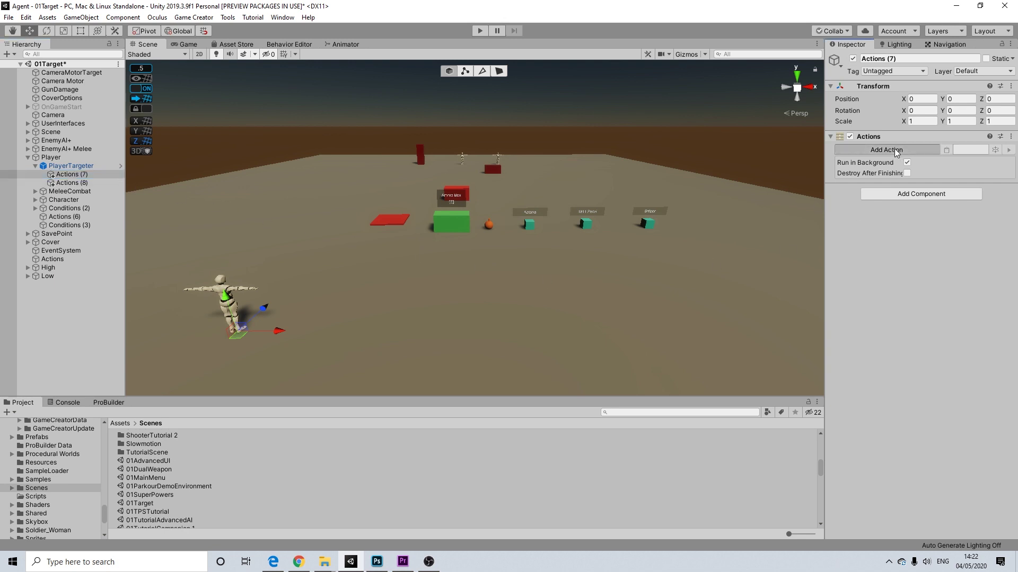
type("cy")
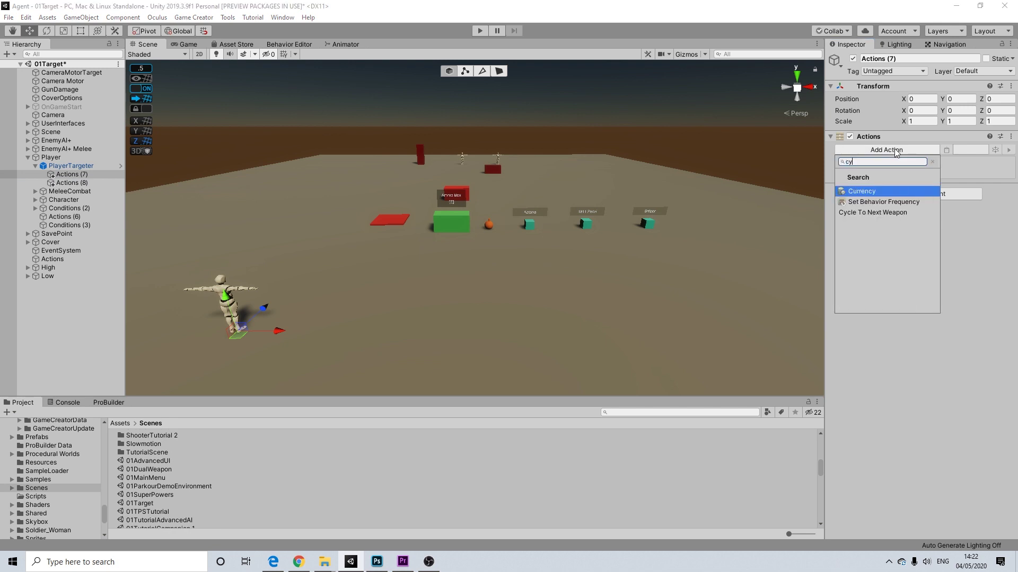
left_click(862, 211)
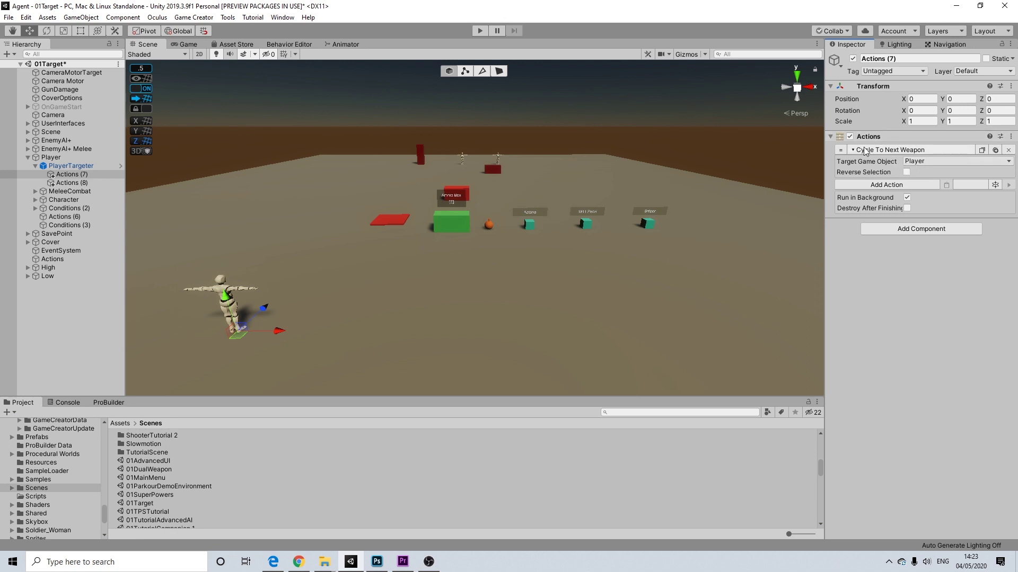
Add a Give Ammo action to Actions (8) and assign the Revolver folder's Bullets asset as its ammo
left_click(68, 183)
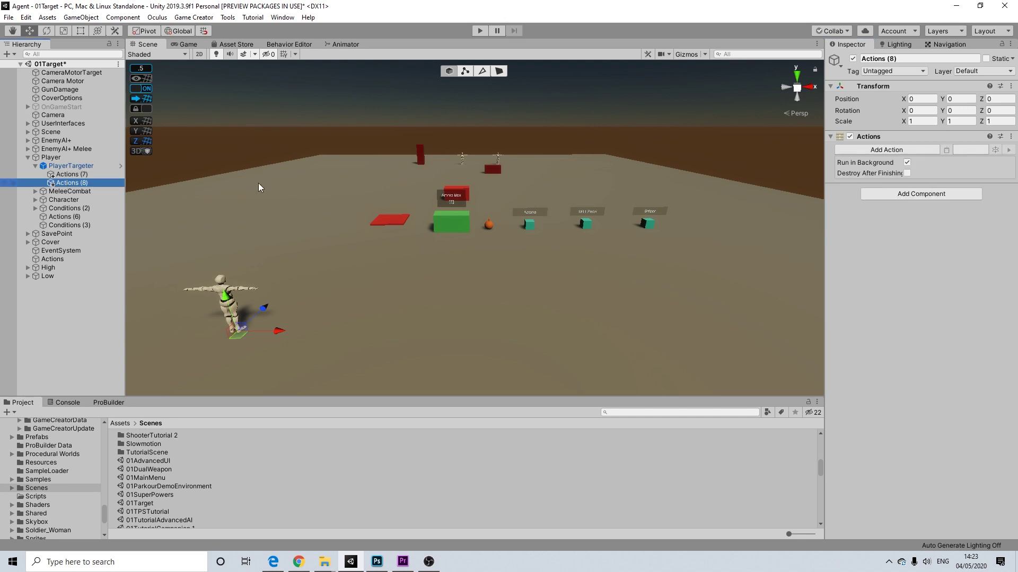
left_click(879, 150)
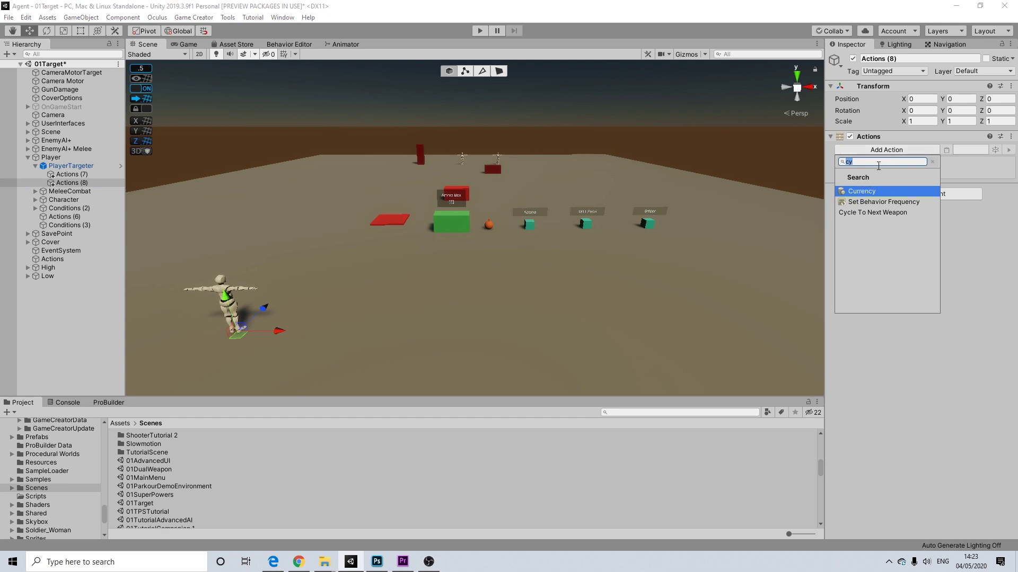
type("amm")
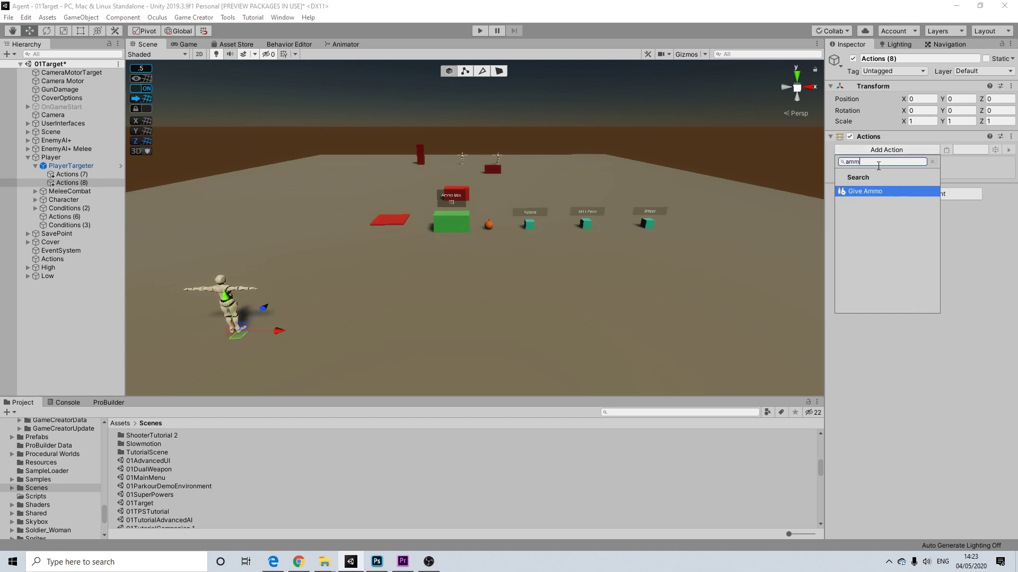
key("Return")
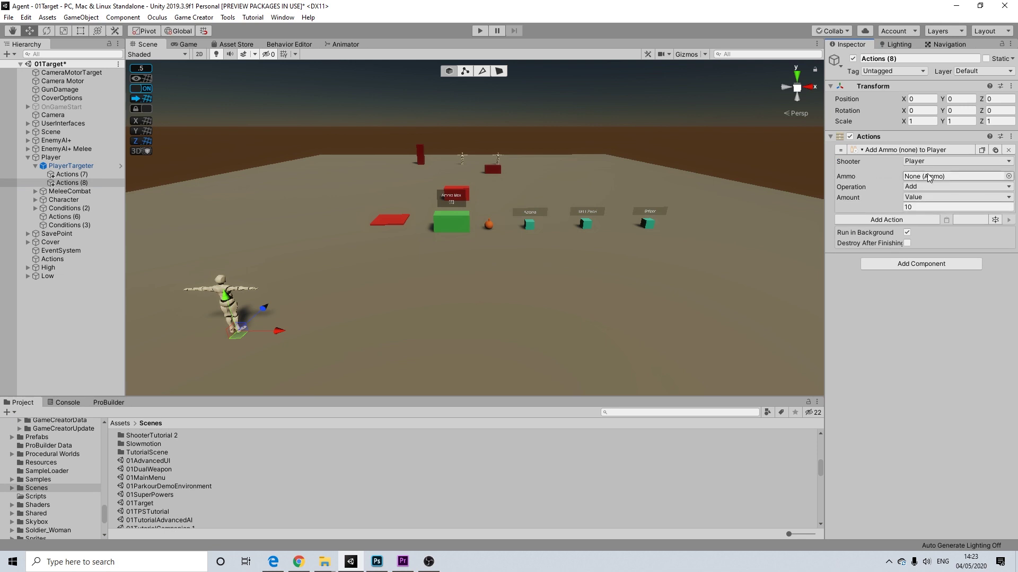
left_click(1009, 177)
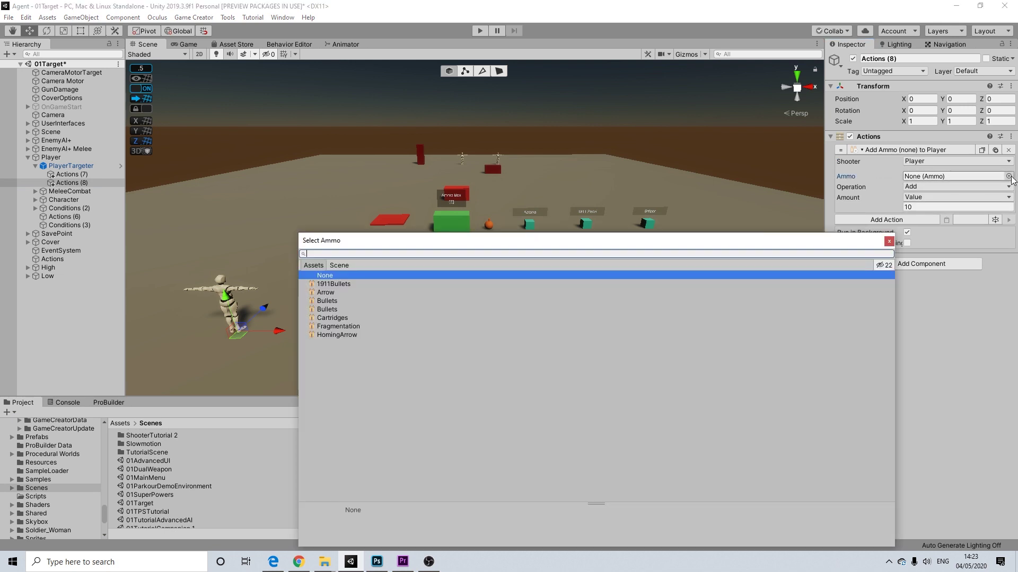
left_click(329, 301)
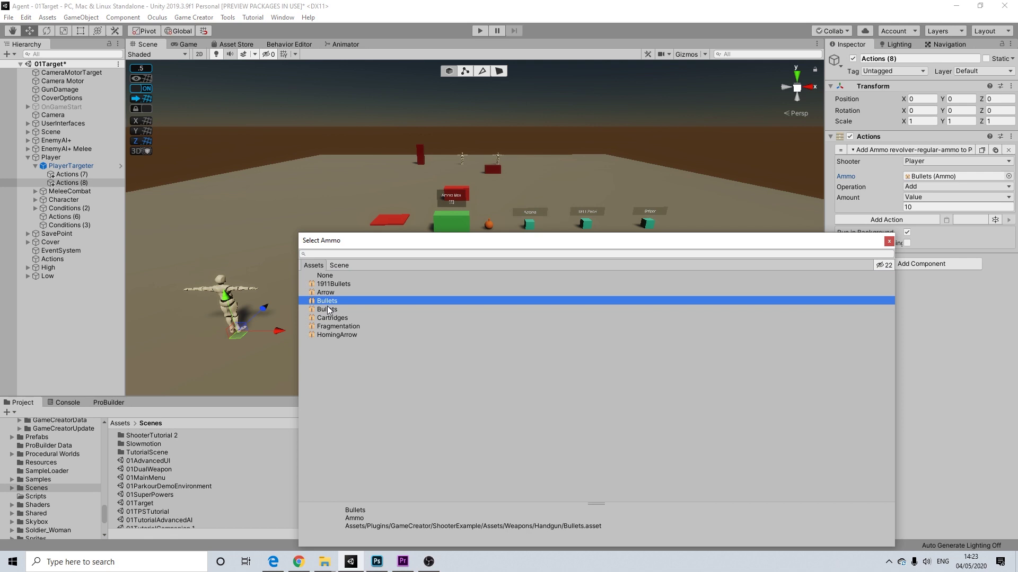
left_click(329, 310)
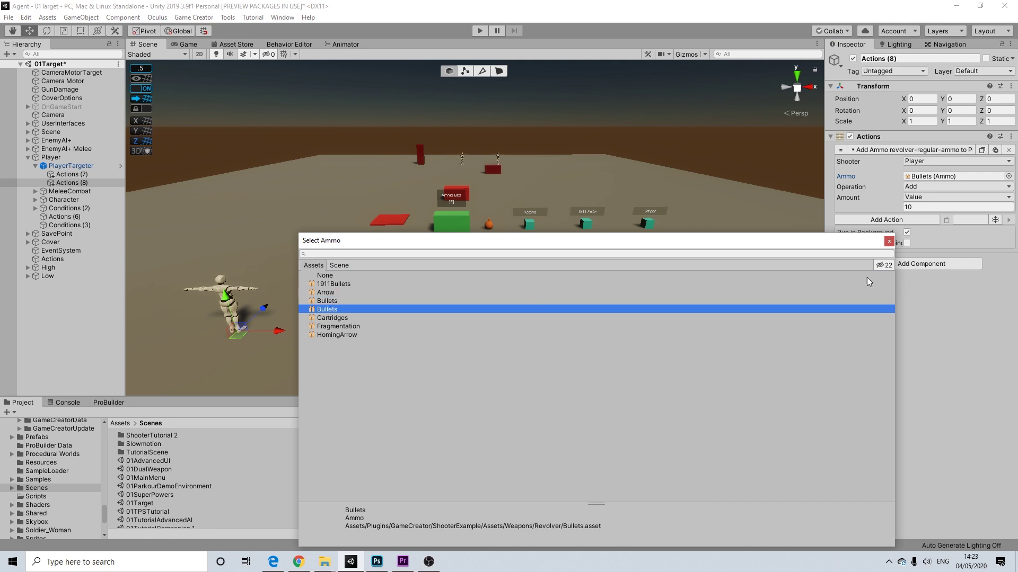
left_click(886, 242)
Duplicate the revolver Give Ammo action until Actions (8) holds four of them
left_click(886, 220)
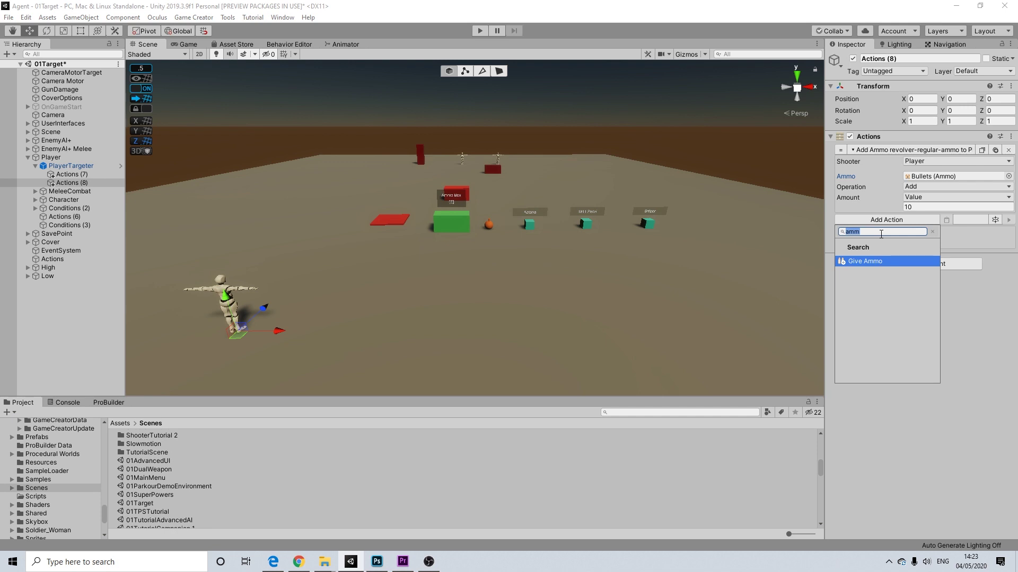
left_click(995, 150)
left_click(995, 150)
left_click(995, 150)
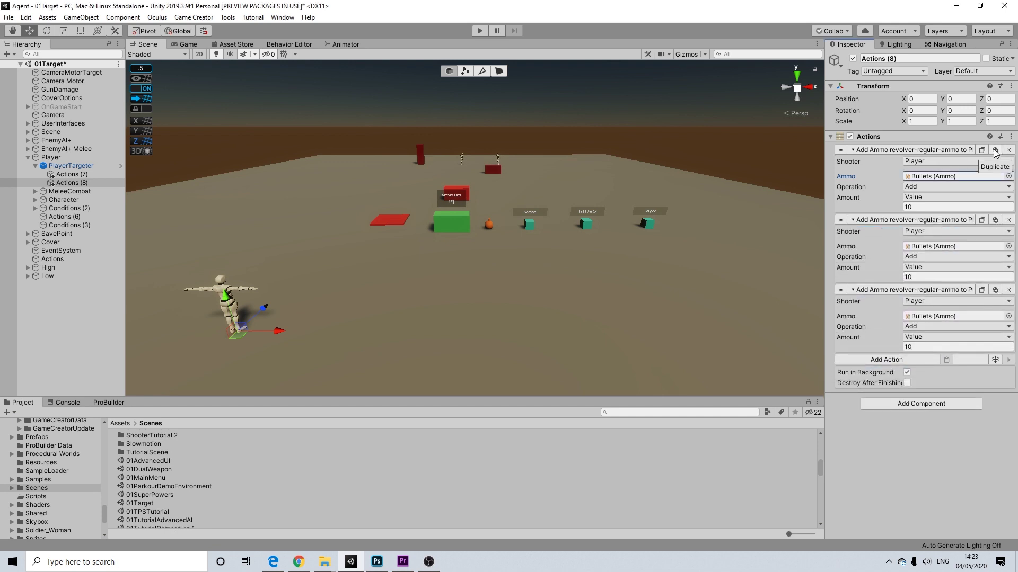
left_click(994, 150)
Assign Arrow as the second ammo action's ammo and 1911Bullets as the third's
left_click(1009, 246)
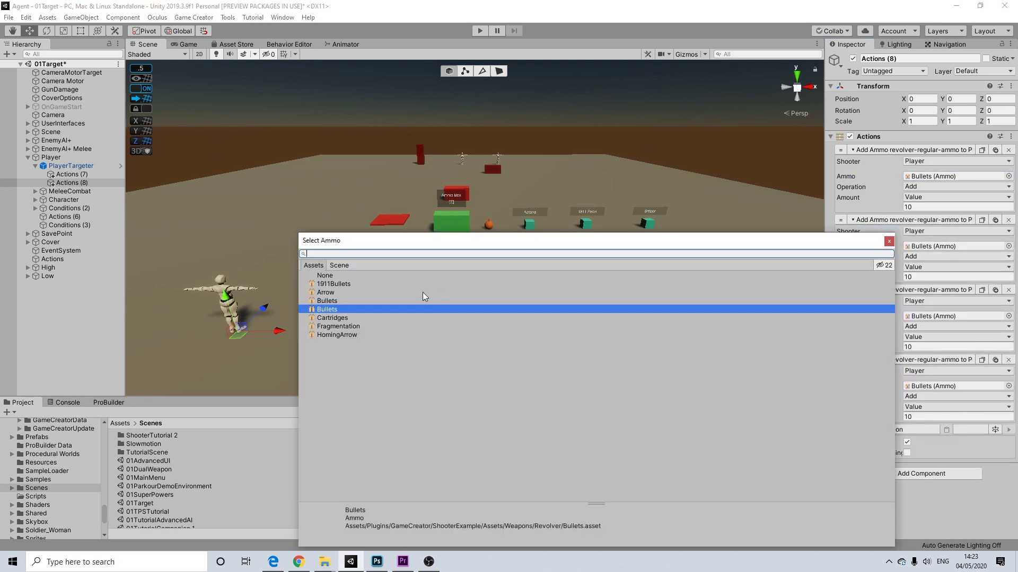
left_click(326, 293)
left_click(889, 241)
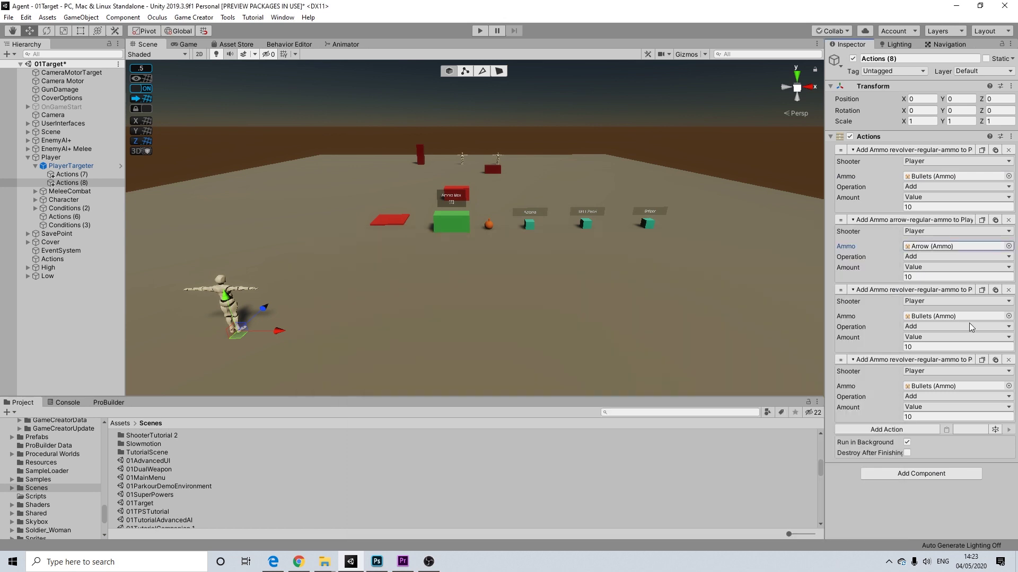
left_click(1009, 316)
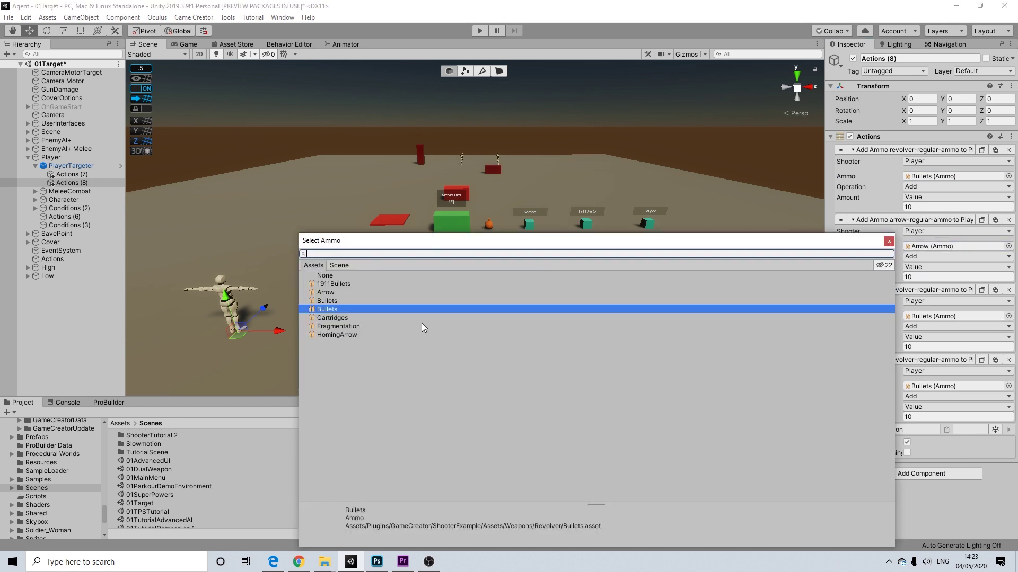
left_click(338, 284)
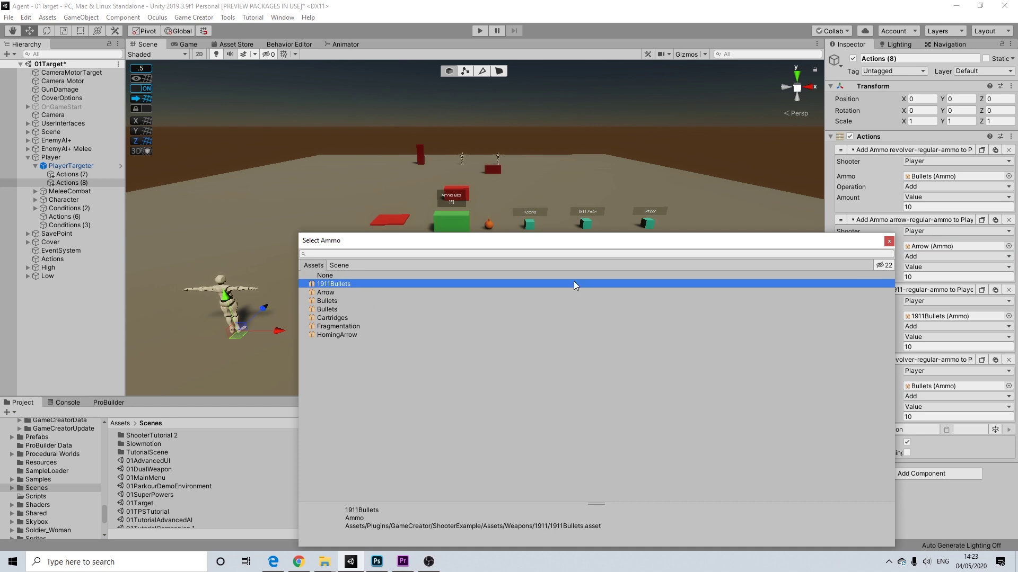
left_click(889, 242)
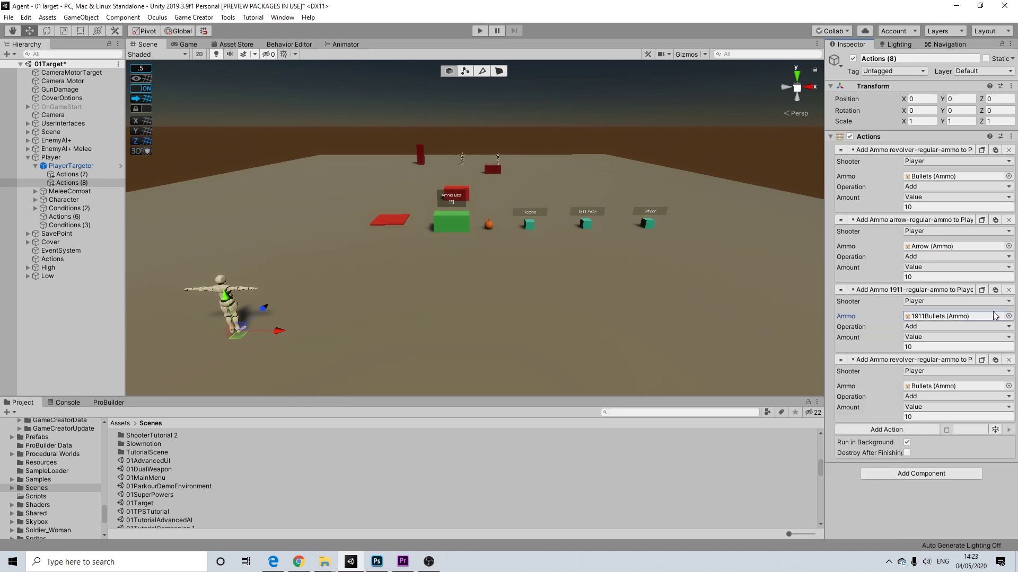
Assign Cartridges as the ammo of the fourth ammo action
left_click(1009, 386)
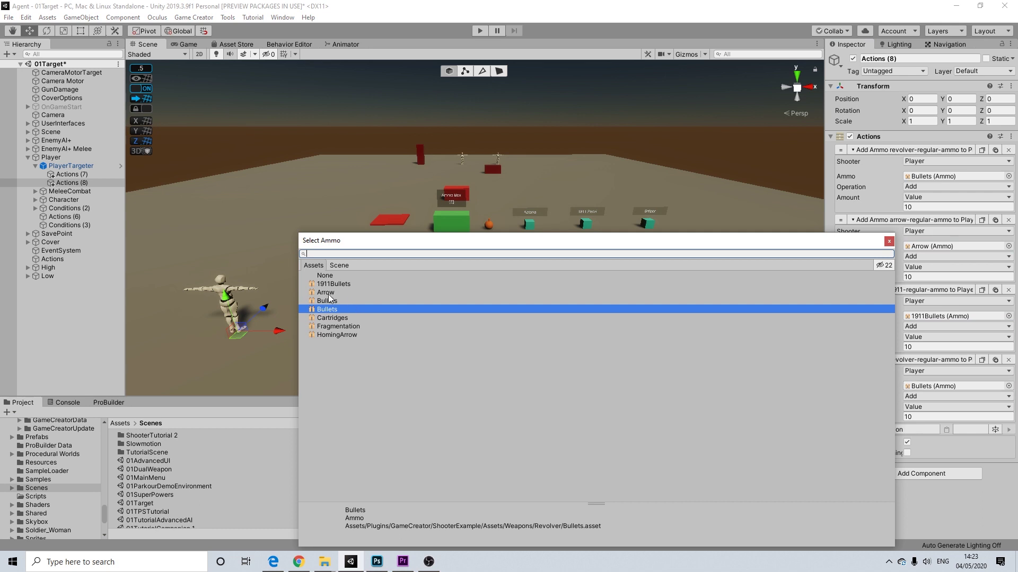
left_click(334, 318)
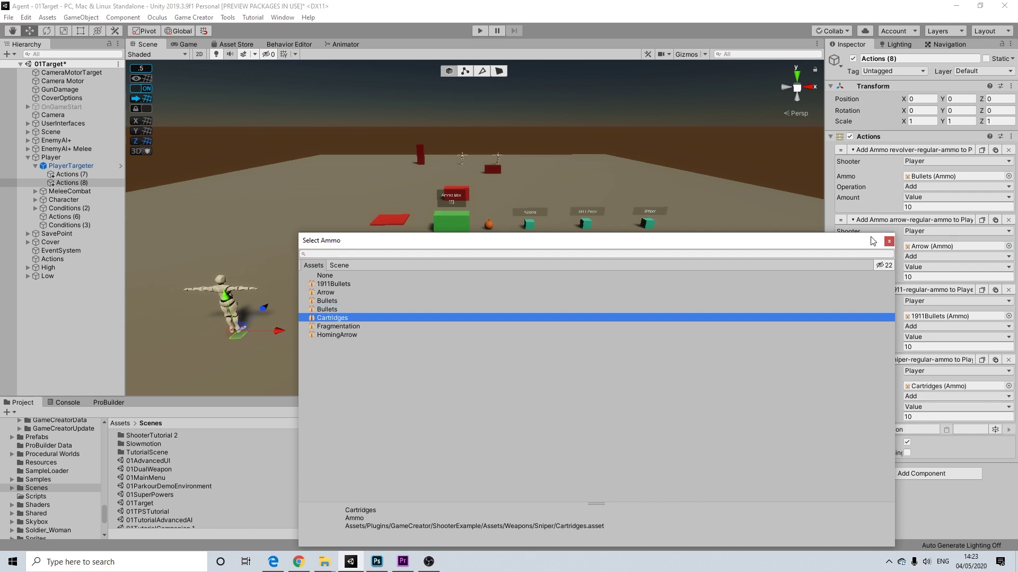
left_click(889, 242)
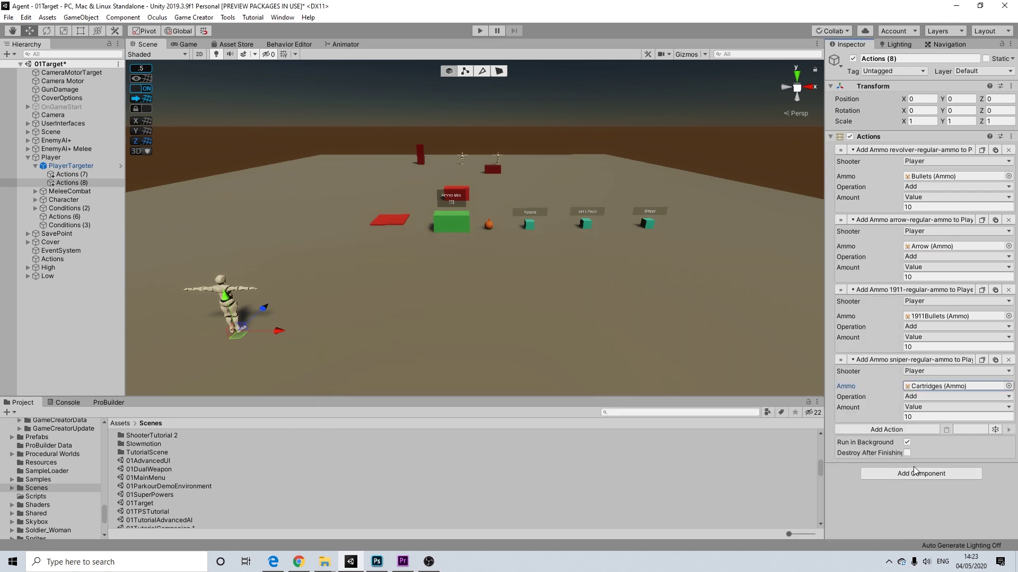
Duplicate the Cartridges ammo action and set the copy's ammo to Fragmentation
left_click(995, 360)
left_click(1001, 456)
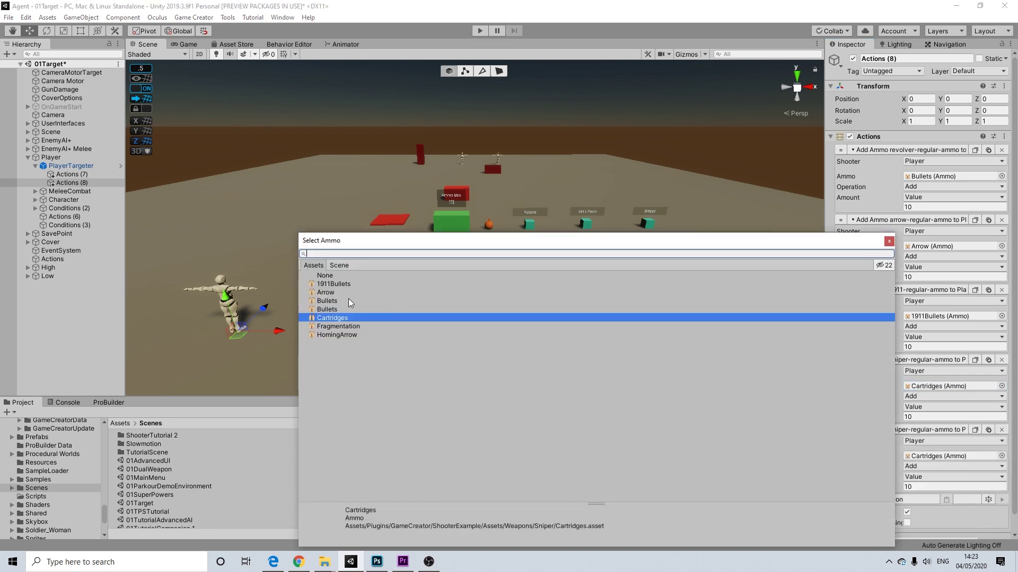
left_click(334, 327)
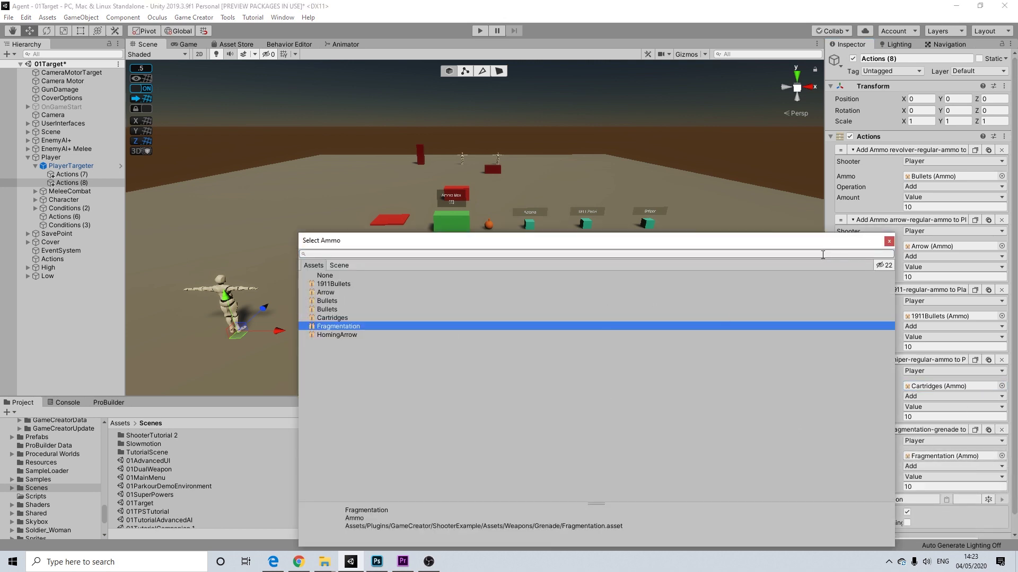
left_click(889, 243)
Add a Give Shooter Weapon action from Fire Chicken Games' Combat category to Actions (8) and set its weapon to Revolver
scroll(931, 481, "down", 1)
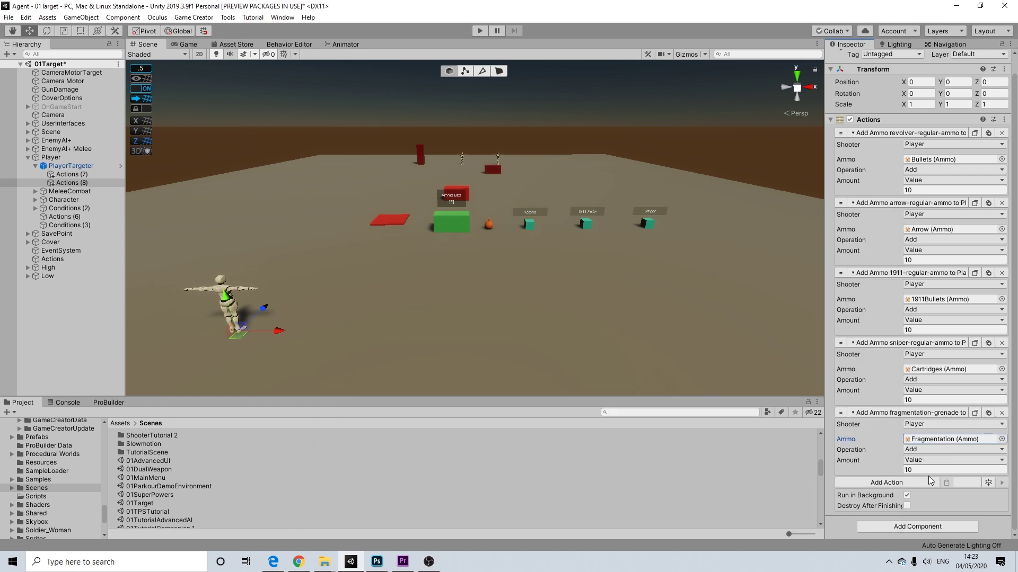
left_click(865, 193)
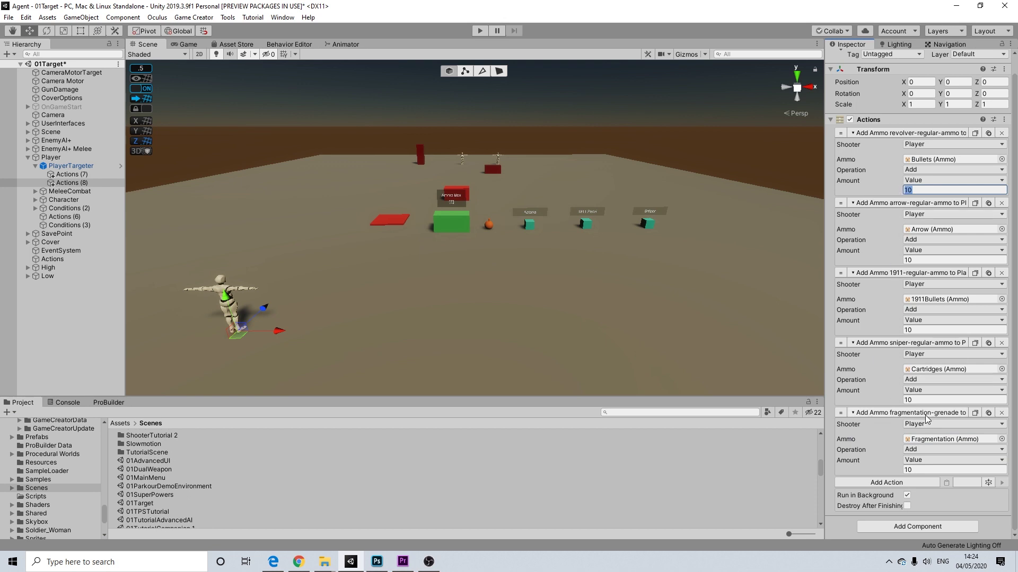
left_click(896, 483)
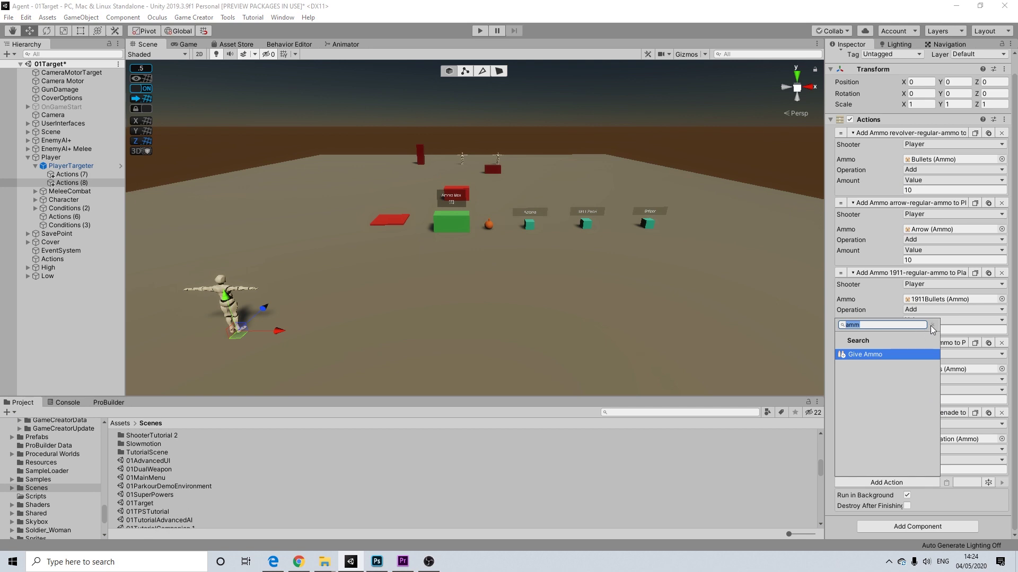
left_click(932, 325)
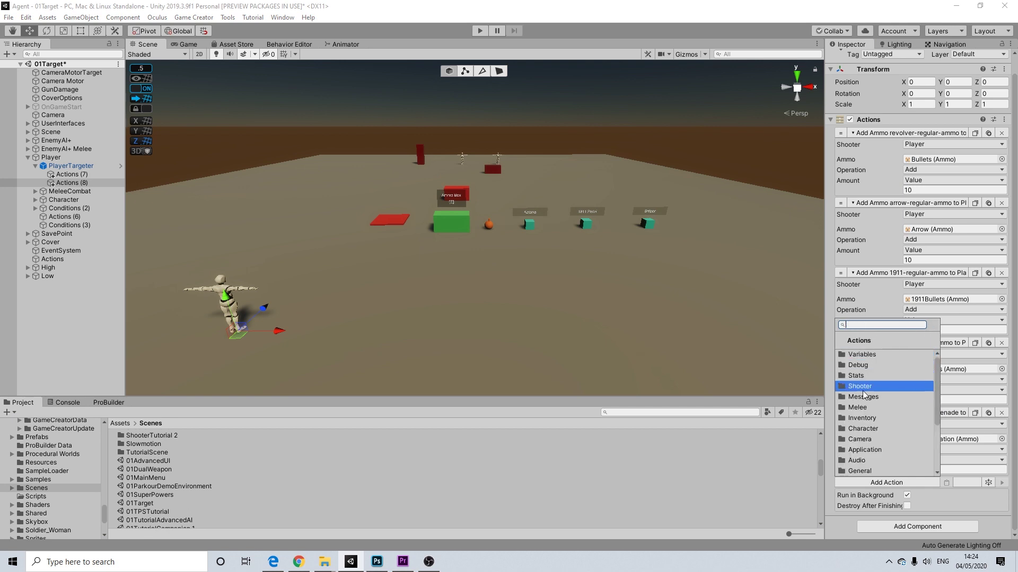
scroll(861, 398, "down", 3)
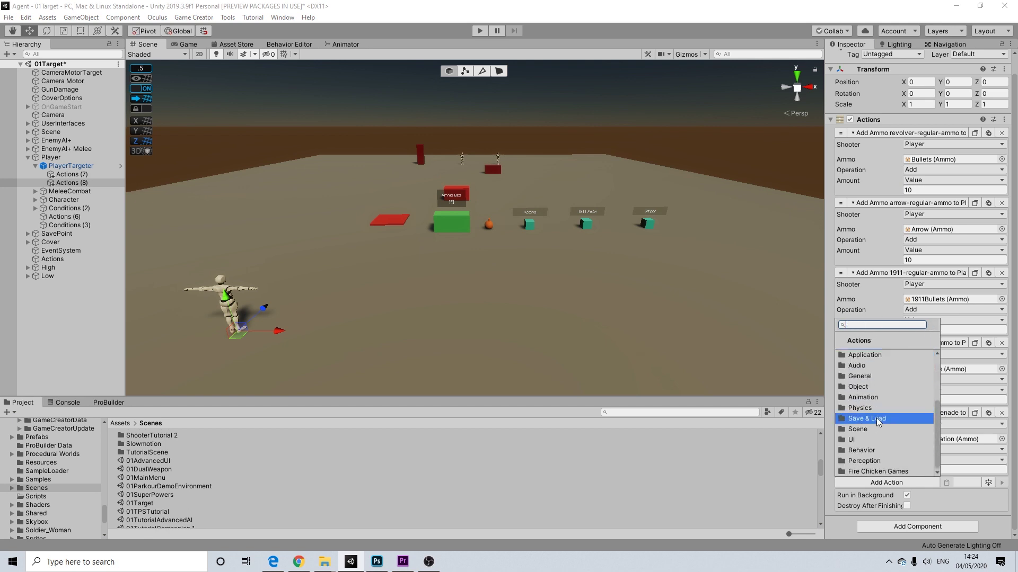
left_click(878, 471)
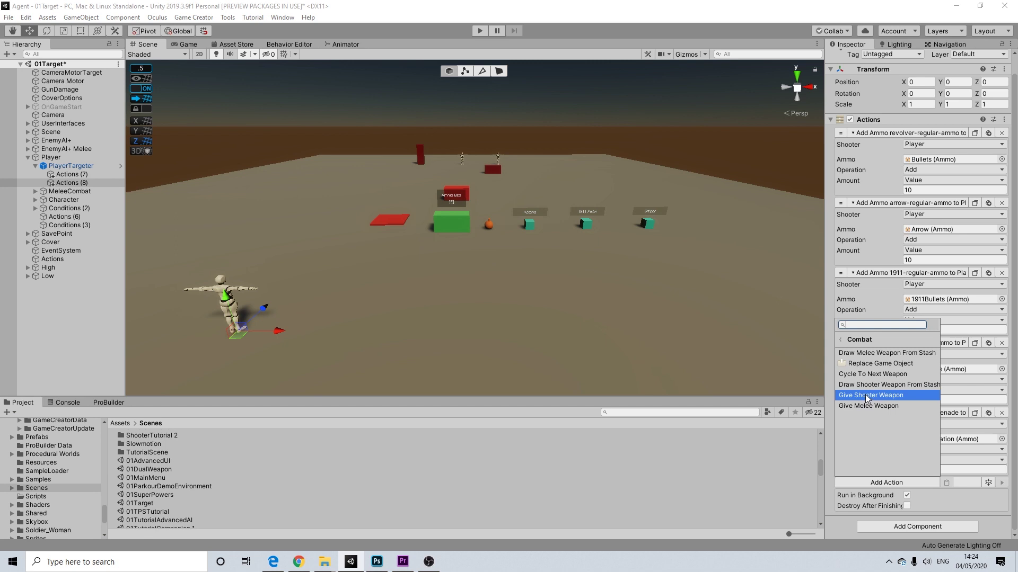
left_click(867, 396)
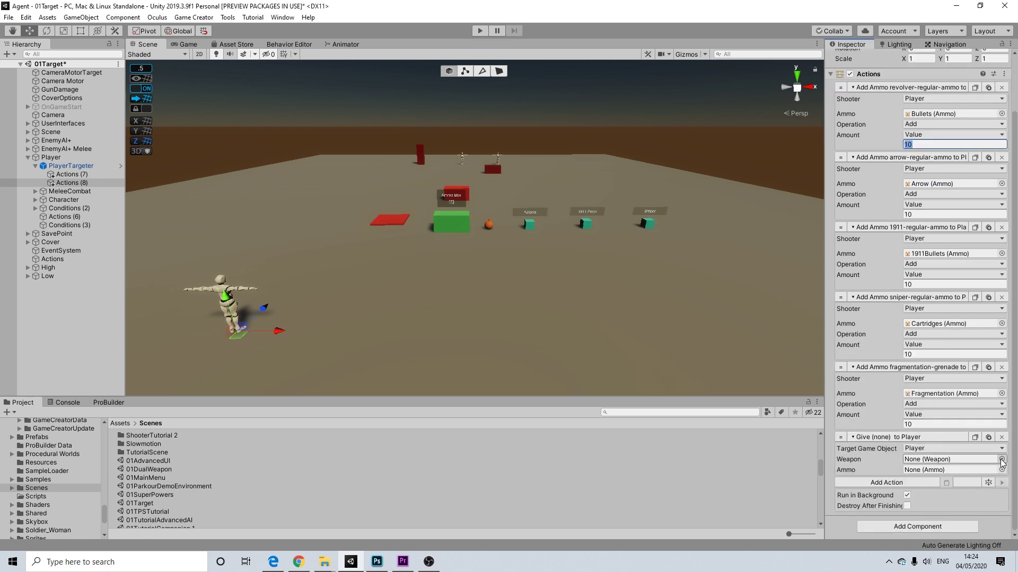
left_click(1001, 460)
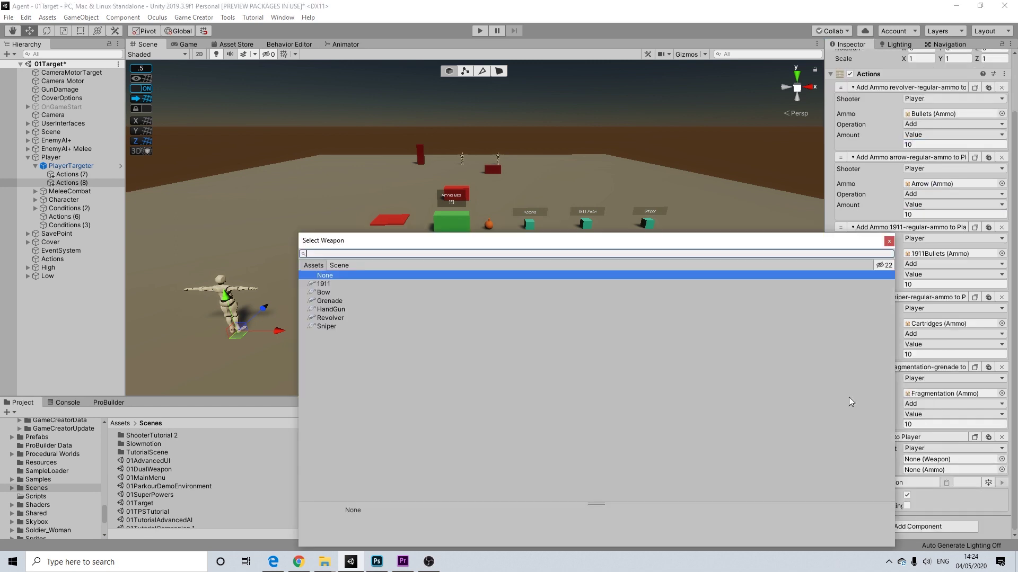
left_click(329, 318)
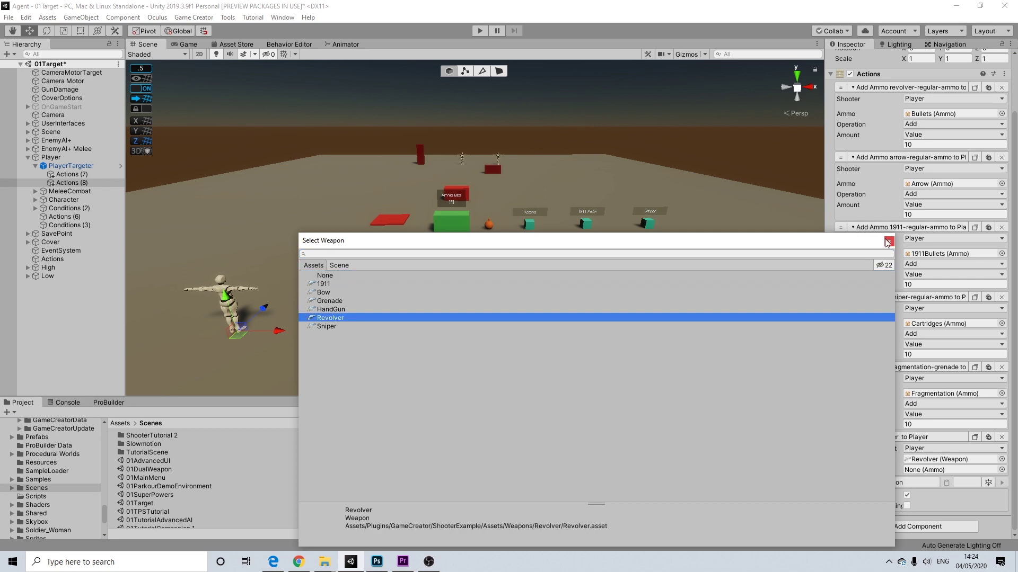
left_click(887, 243)
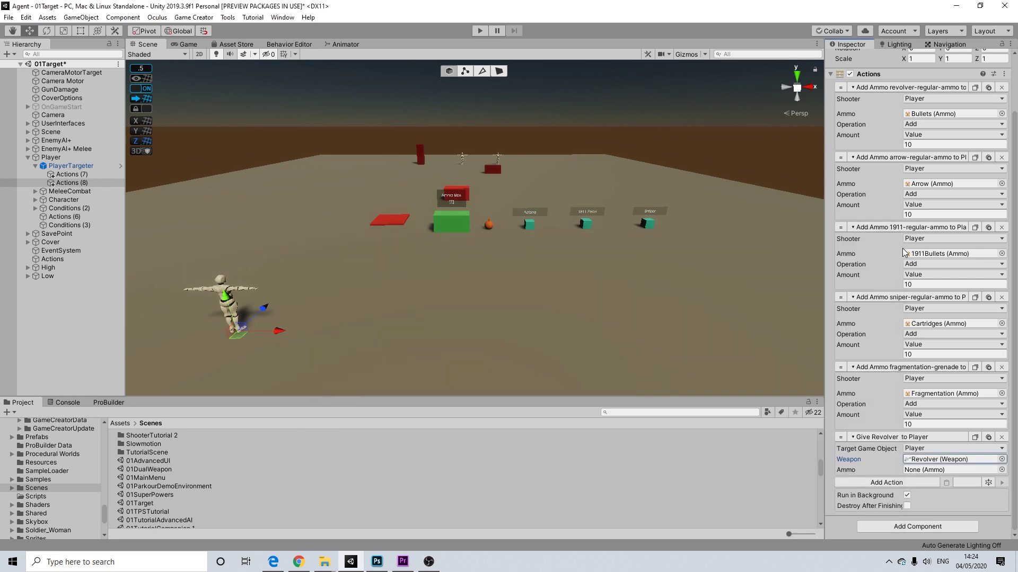
Duplicate the Revolver weapon action and set the copy's weapon to Bow
left_click(976, 438)
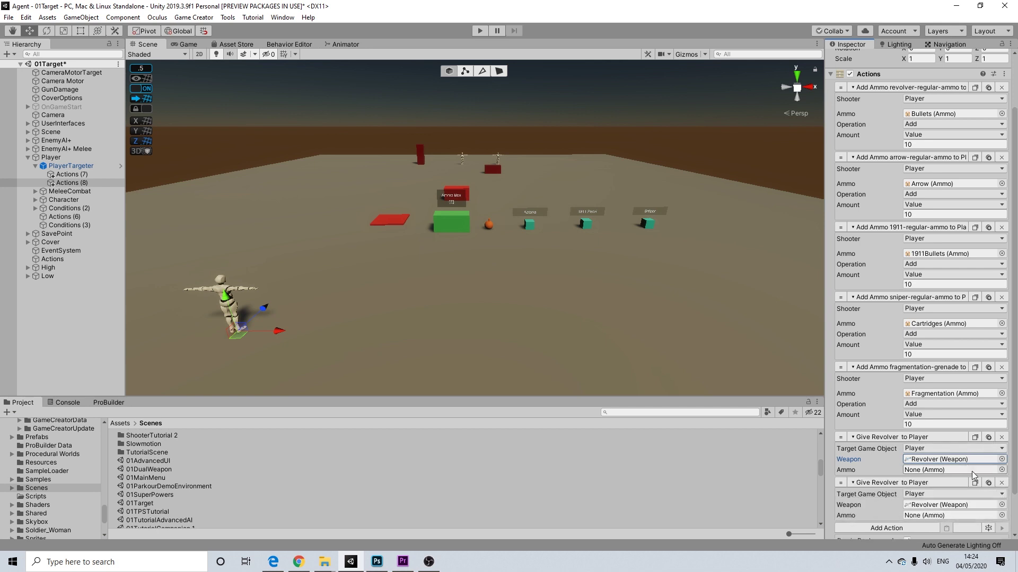
left_click(1002, 505)
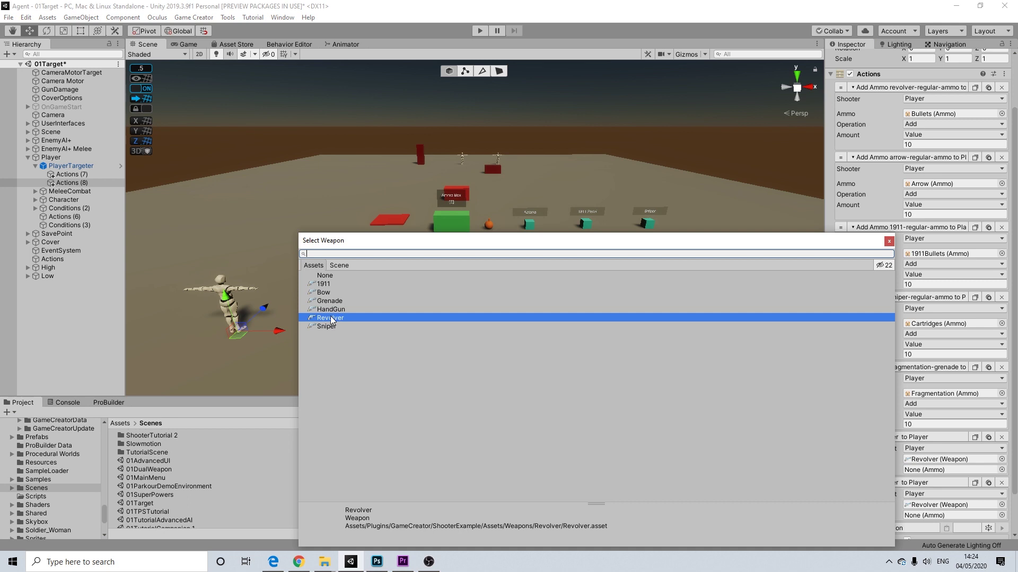
left_click(325, 292)
left_click(889, 241)
Duplicate the Bow weapon action and set the copy's weapon to 1911
scroll(998, 453, "down", 3)
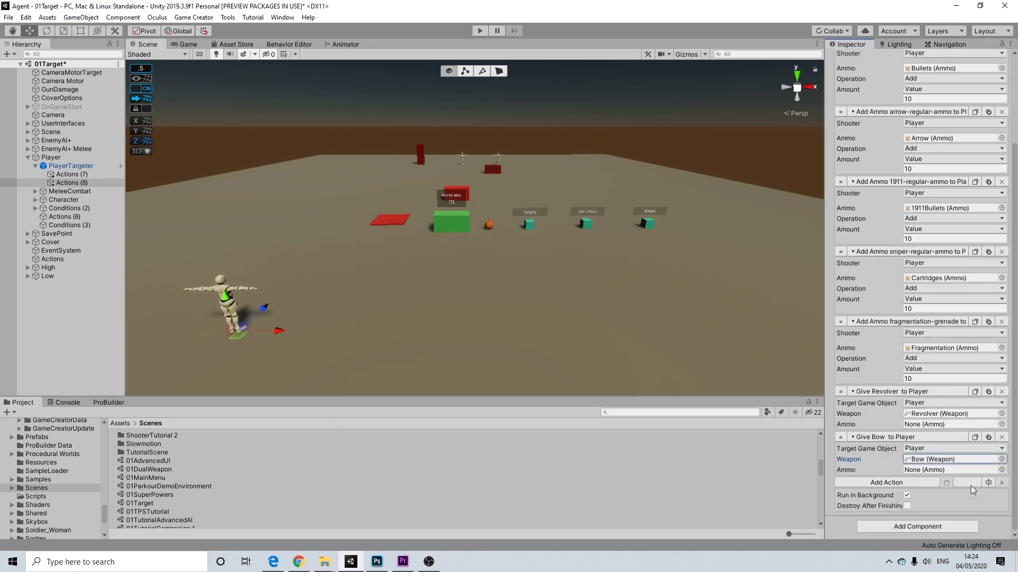
left_click(1001, 459)
left_click(323, 284)
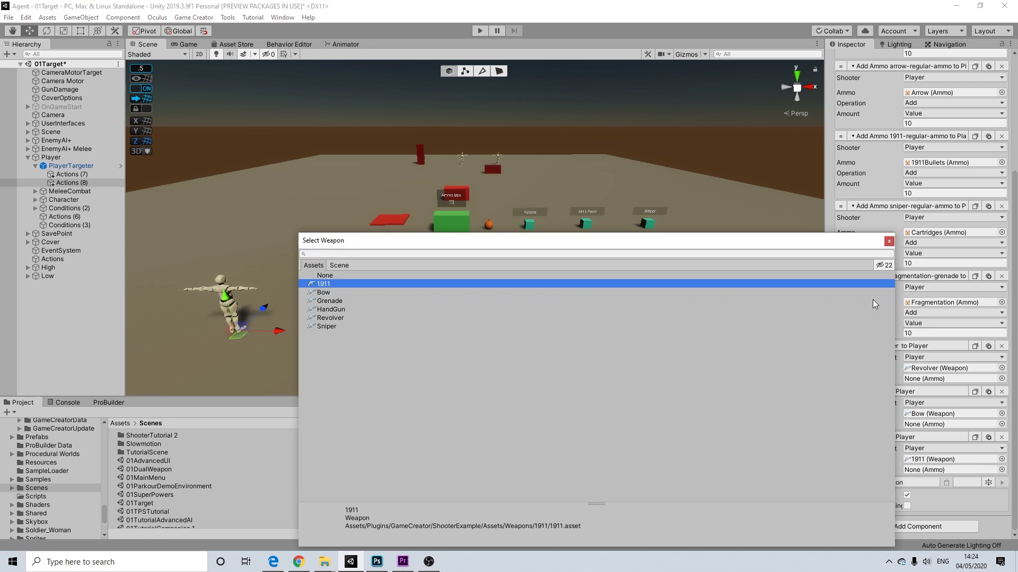
left_click(888, 242)
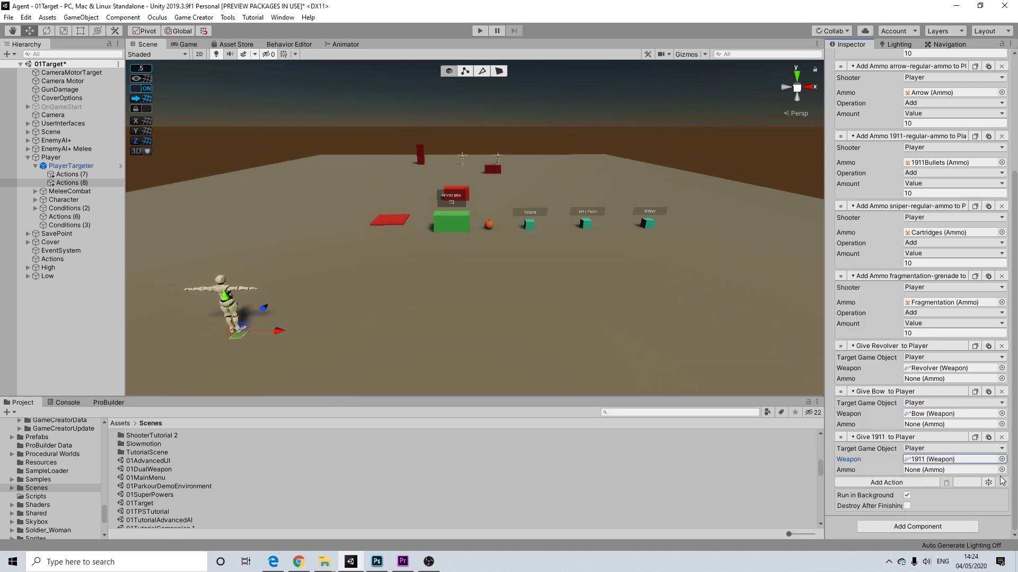
Duplicate the 1911 weapon action and set the copy's weapon to Sniper
left_click(988, 437)
scroll(958, 476, "down", 3)
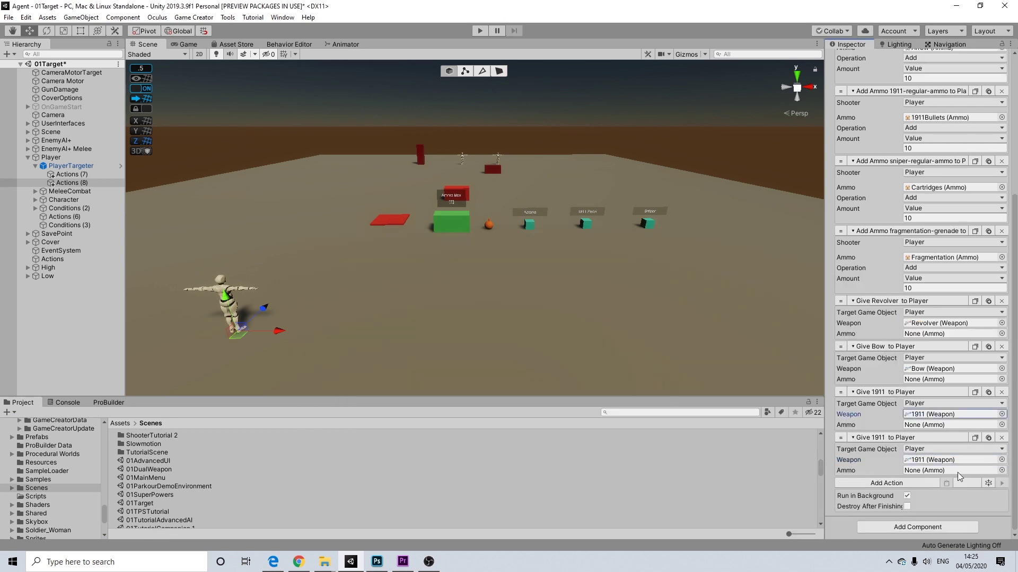
left_click(1001, 460)
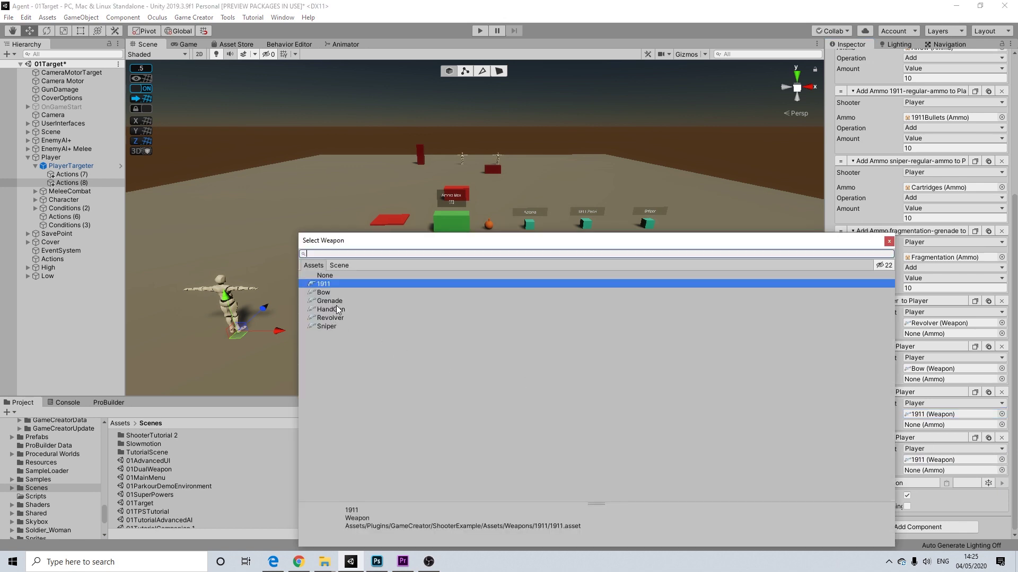
left_click(328, 318)
left_click(326, 327)
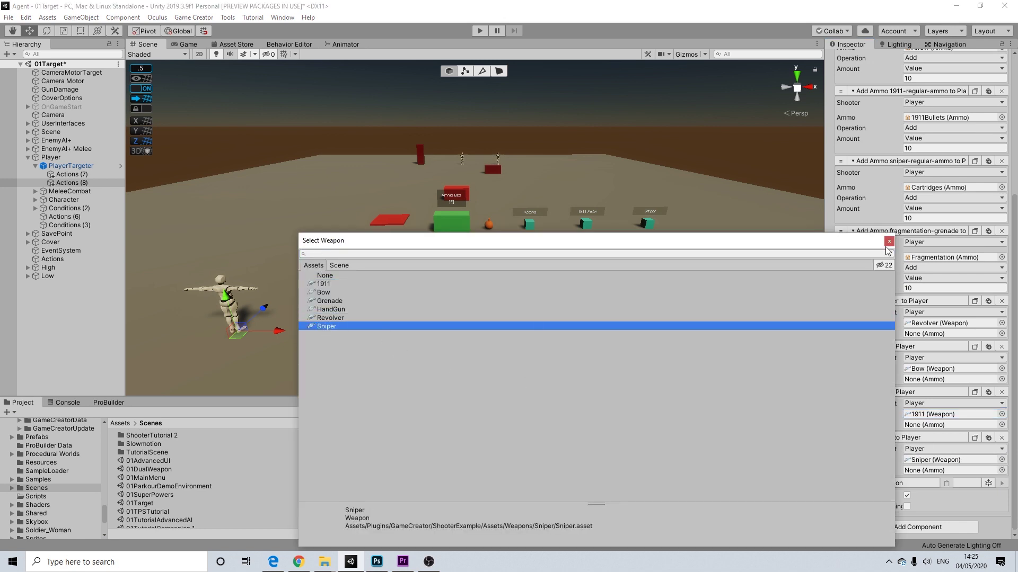
left_click(889, 242)
Duplicate the Sniper weapon action and set the copy's weapon to HandGun
left_click(988, 438)
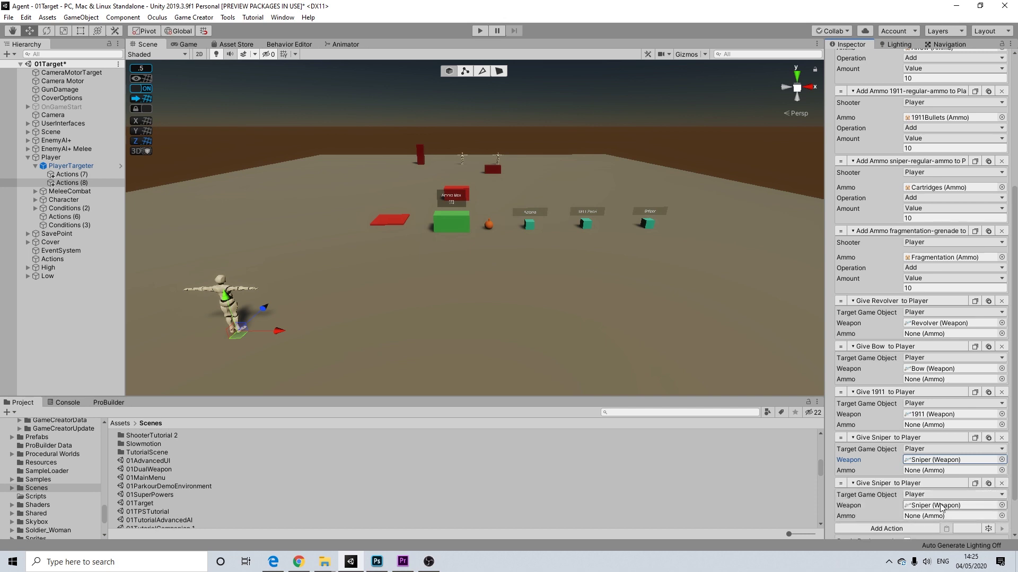
left_click(1002, 505)
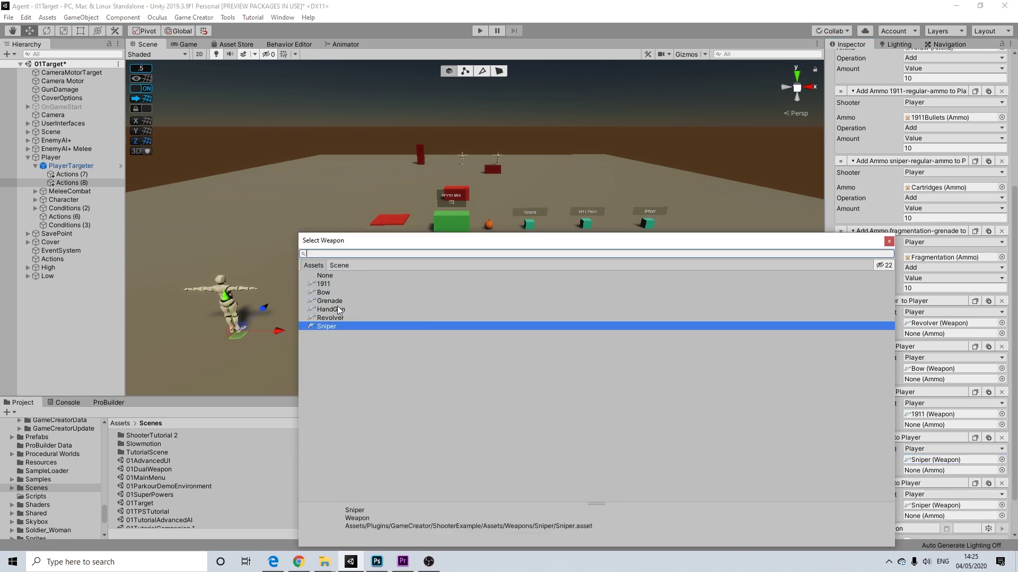
left_click(342, 309)
left_click(889, 242)
scroll(954, 371, "down", 2)
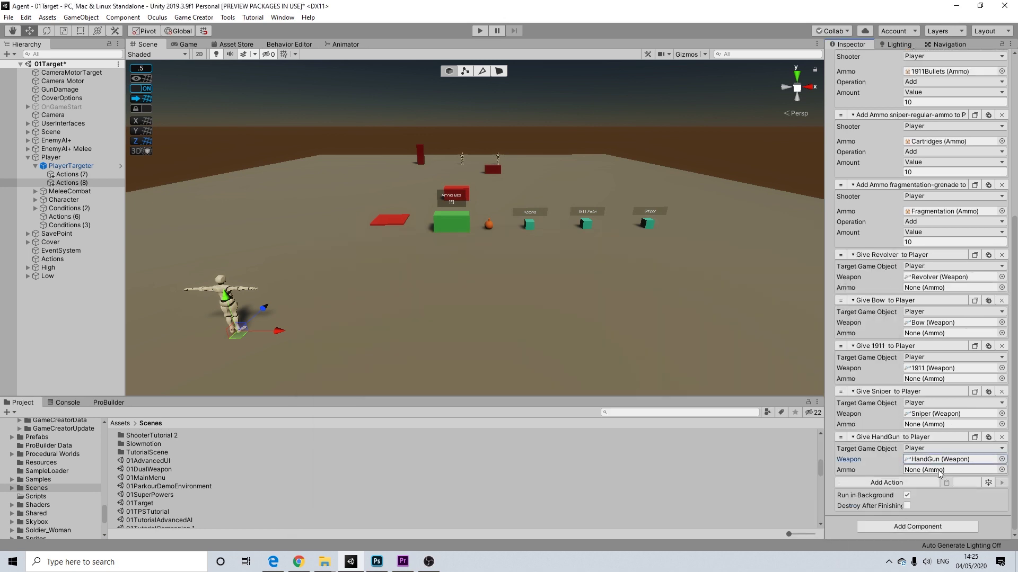
left_click(987, 437)
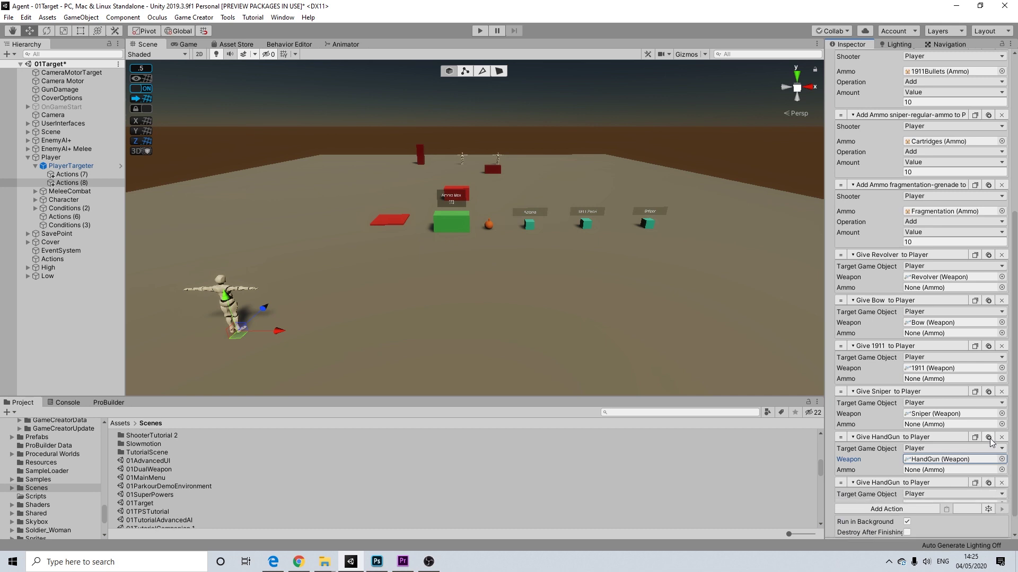
left_click(1001, 483)
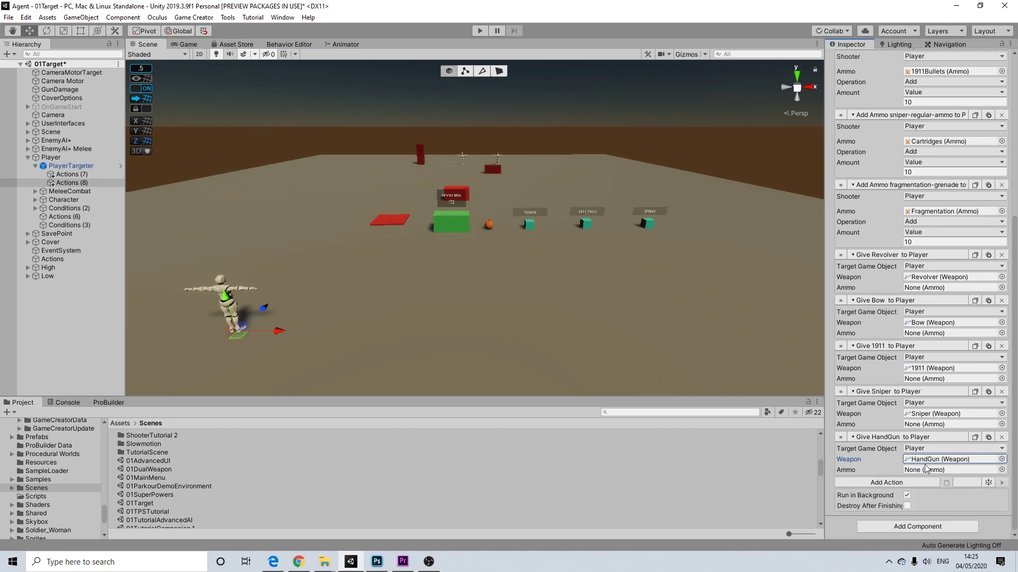
scroll(917, 453, "up", 5)
scroll(917, 453, "down", 3)
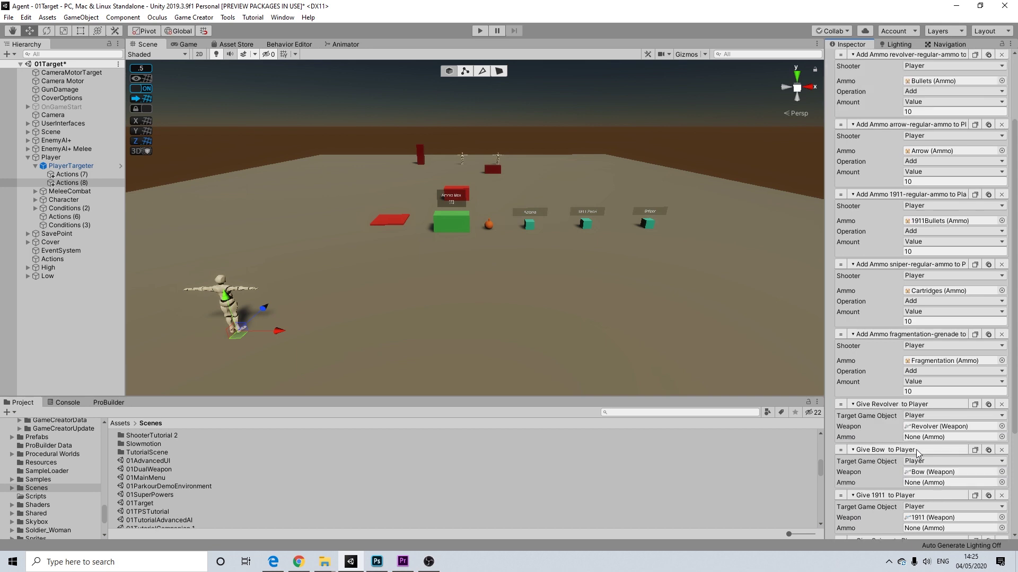
scroll(917, 453, "down", 5)
Add a Give Melee Weapon action from Fire Chicken Games' Combat category and set its melee weapon to KatanaWeapon
left_click(916, 482)
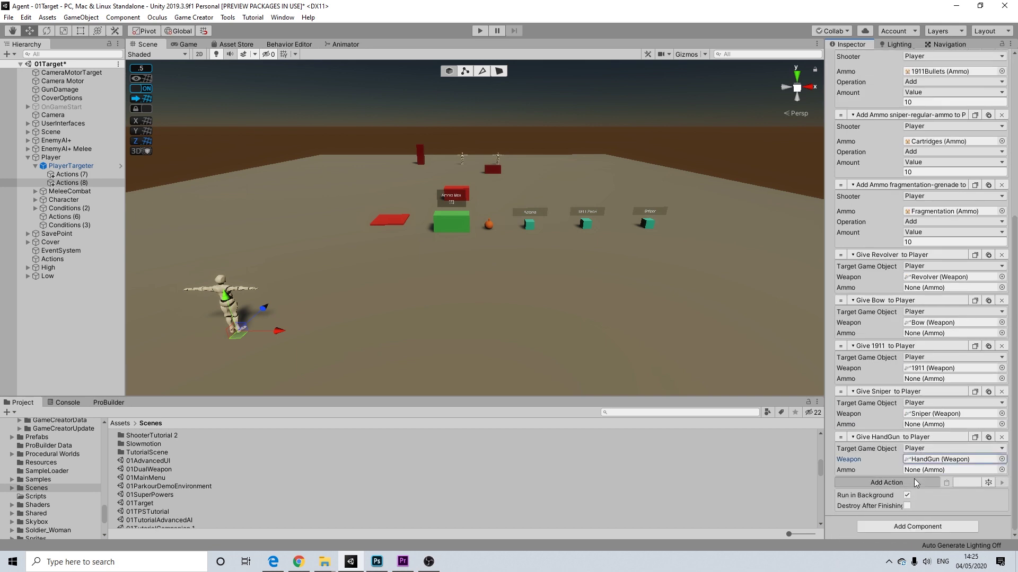
scroll(882, 454, "down", 4)
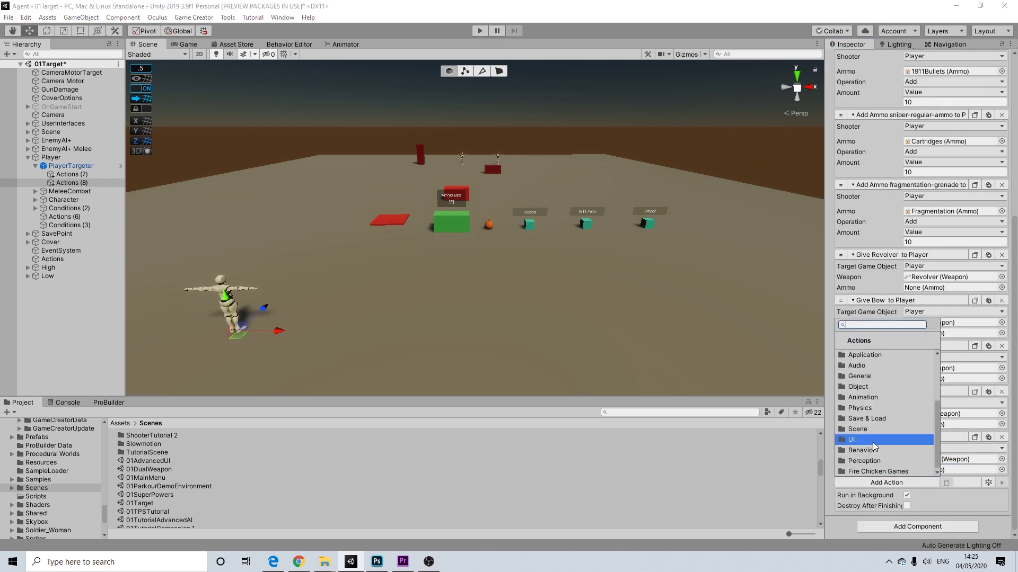
left_click(871, 471)
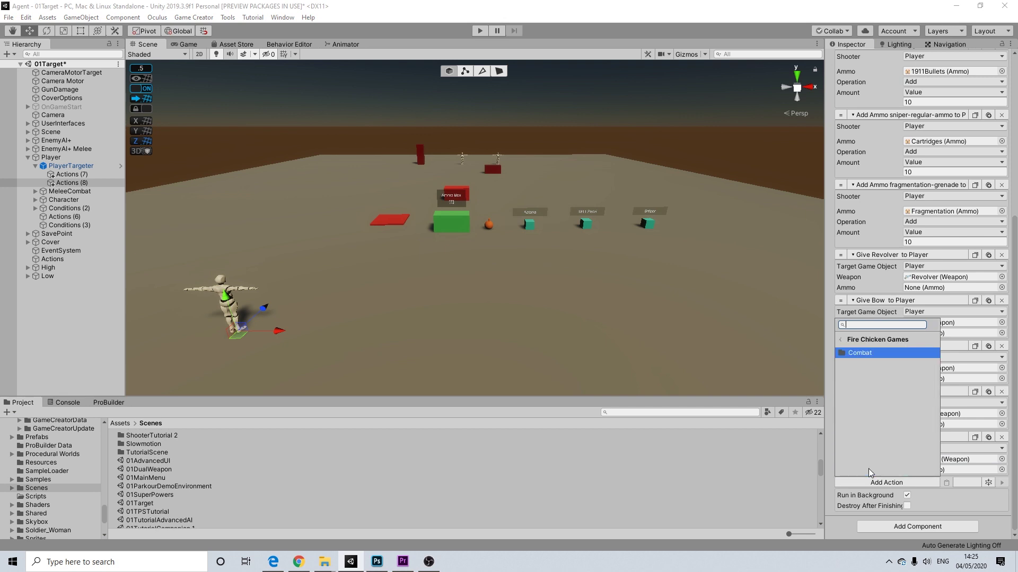
left_click(858, 353)
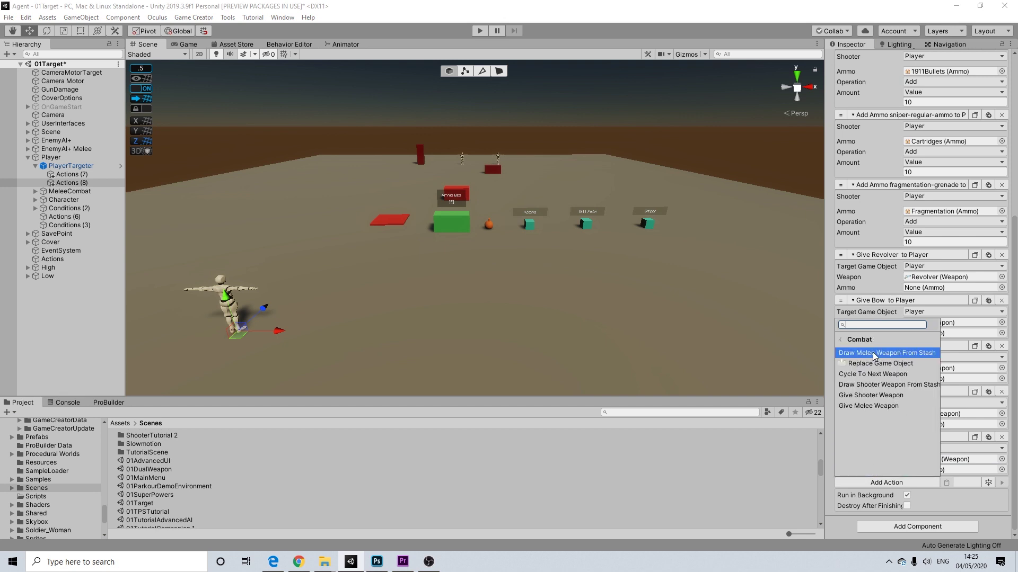
left_click(858, 406)
scroll(874, 406, "down", 2)
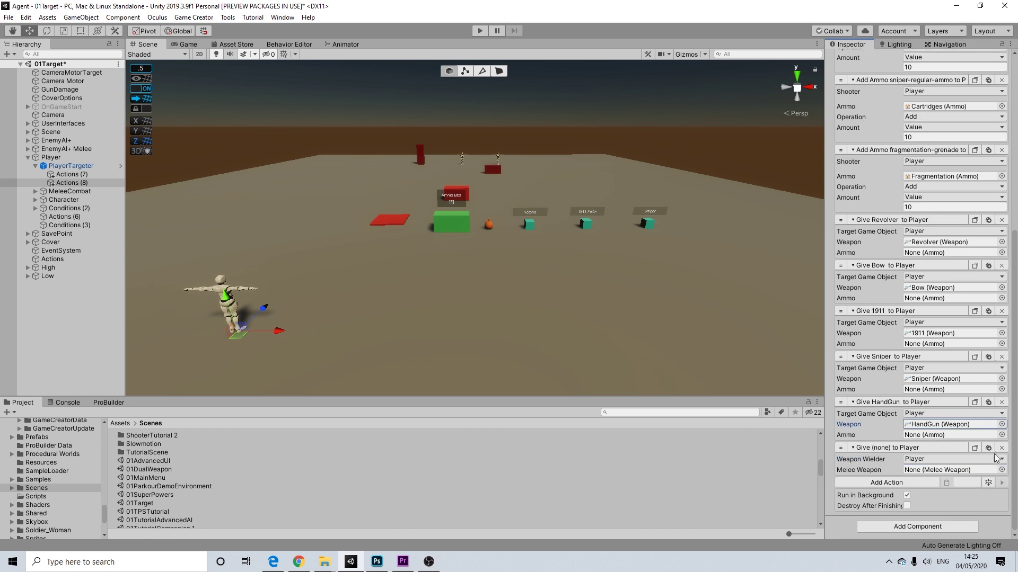
left_click(1000, 470)
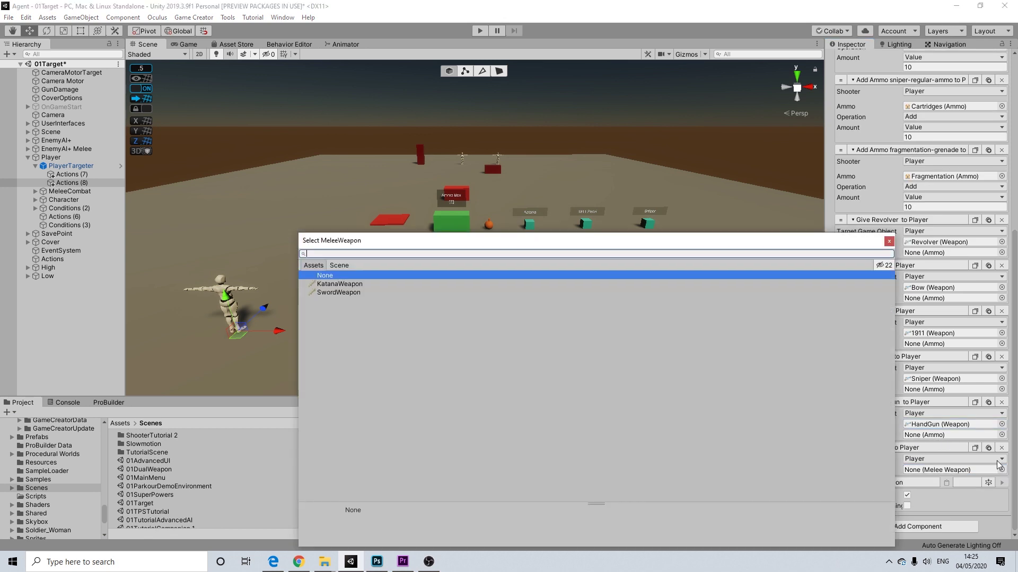
left_click(338, 285)
left_click(889, 241)
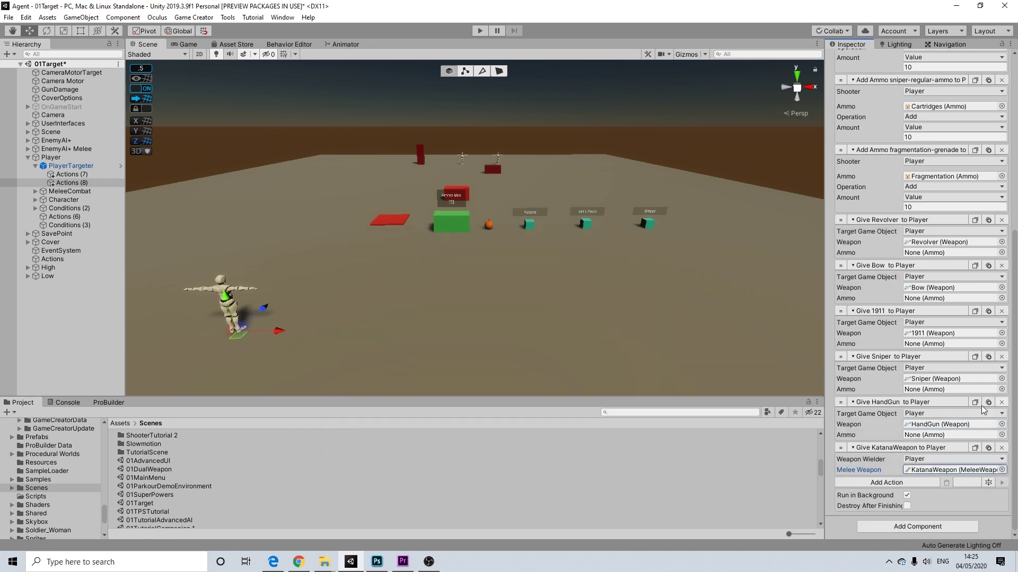
Duplicate the KatanaWeapon action and set the copy's melee weapon to SwordWeapon
left_click(988, 448)
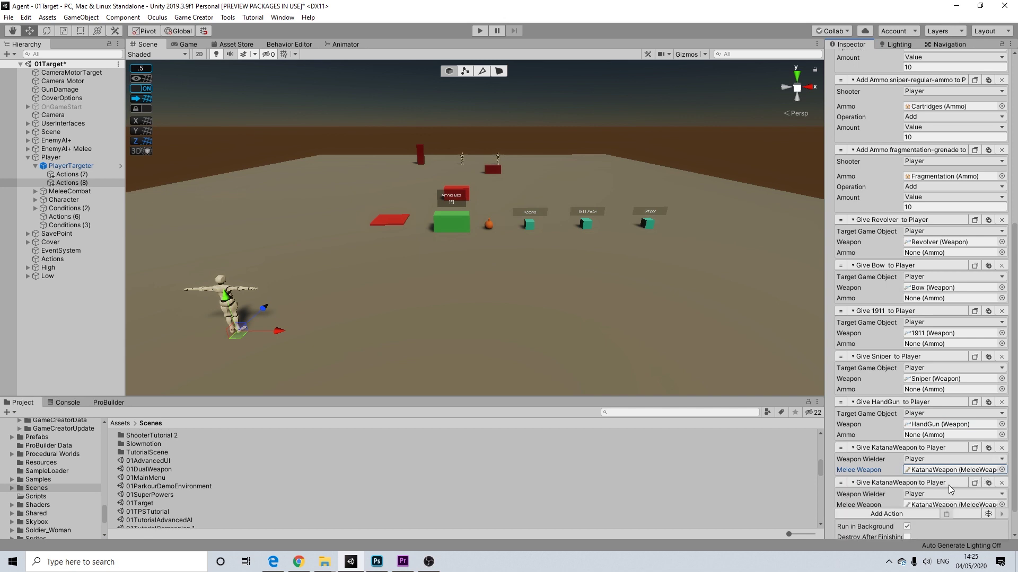
left_click(1001, 505)
left_click(366, 292)
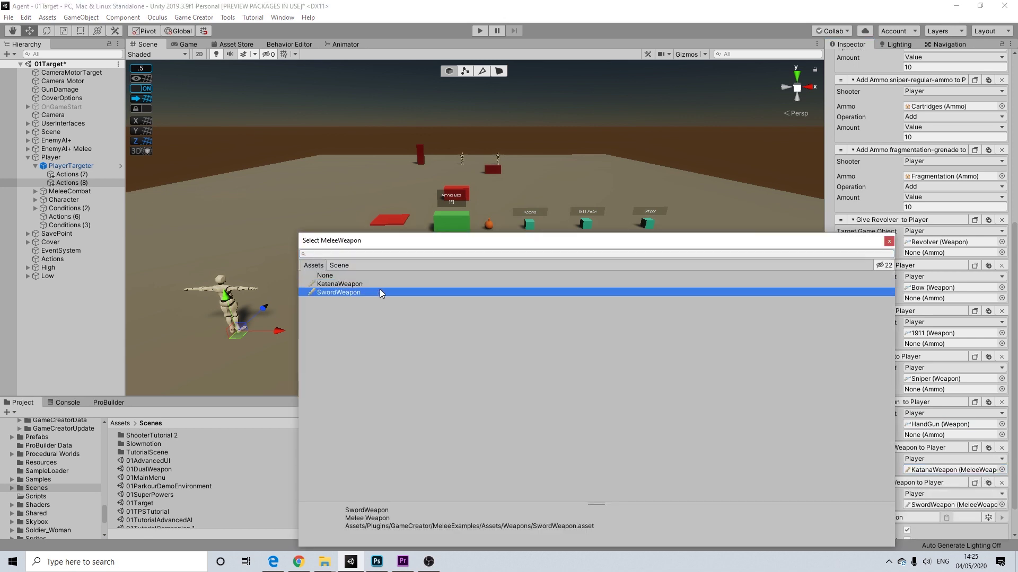
left_click(888, 241)
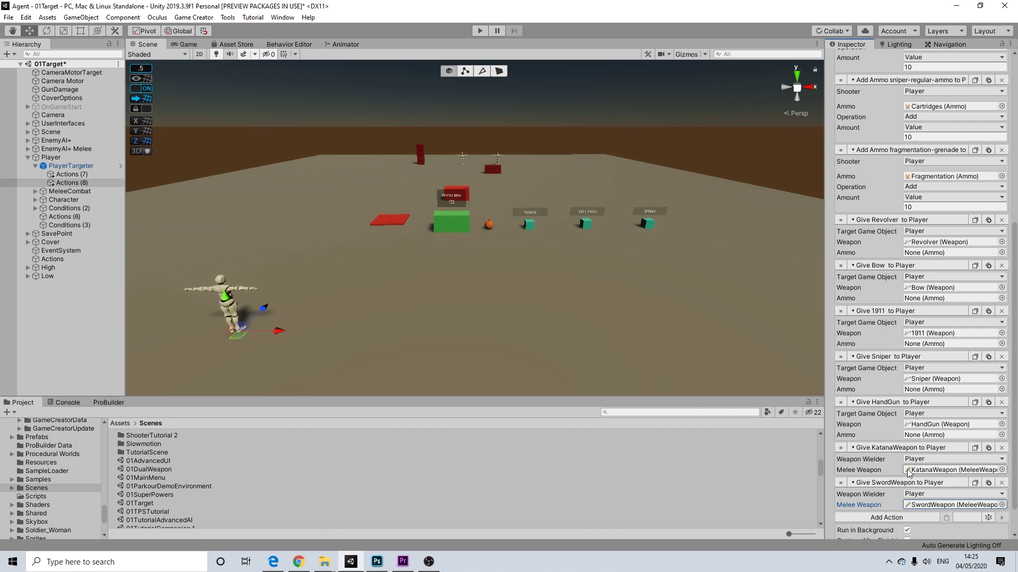
scroll(909, 472, "up", 9)
scroll(934, 374, "down", 10)
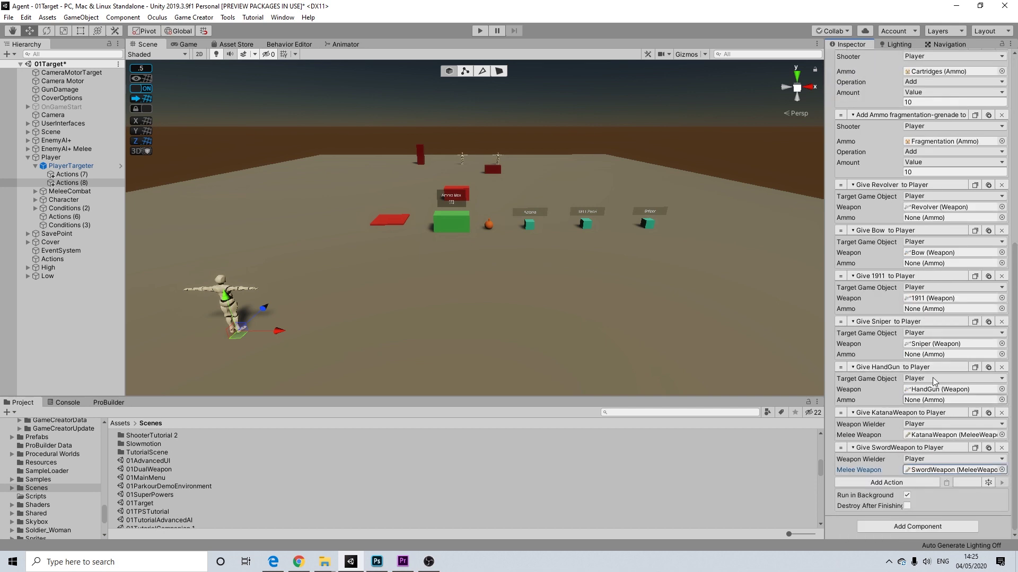
Review the give-ammo and give-weapon actions, the Cycle To Next Weapon action and the triggers on PlayerTargeter
scroll(927, 333, "up", 9)
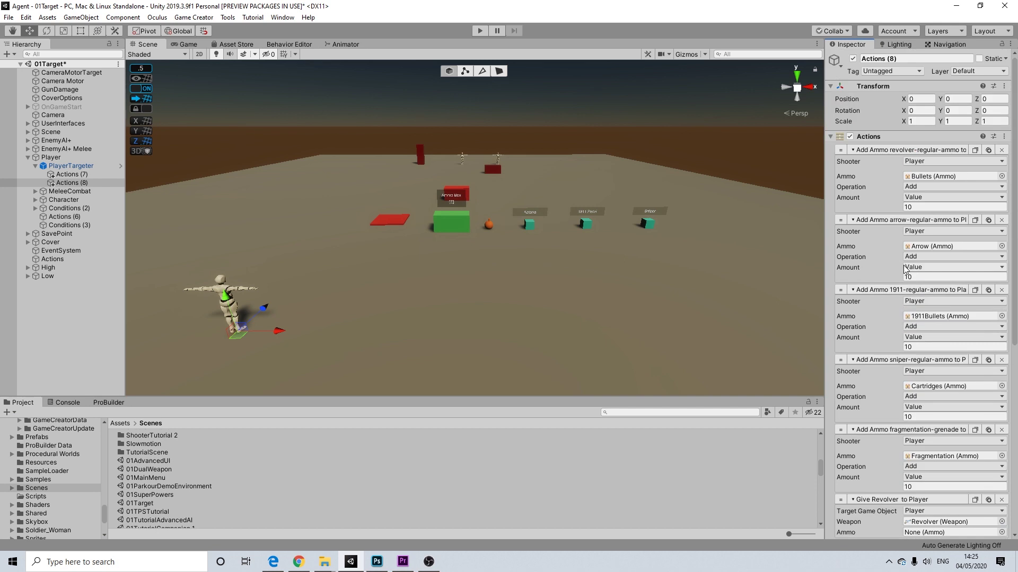
scroll(904, 269, "down", 10)
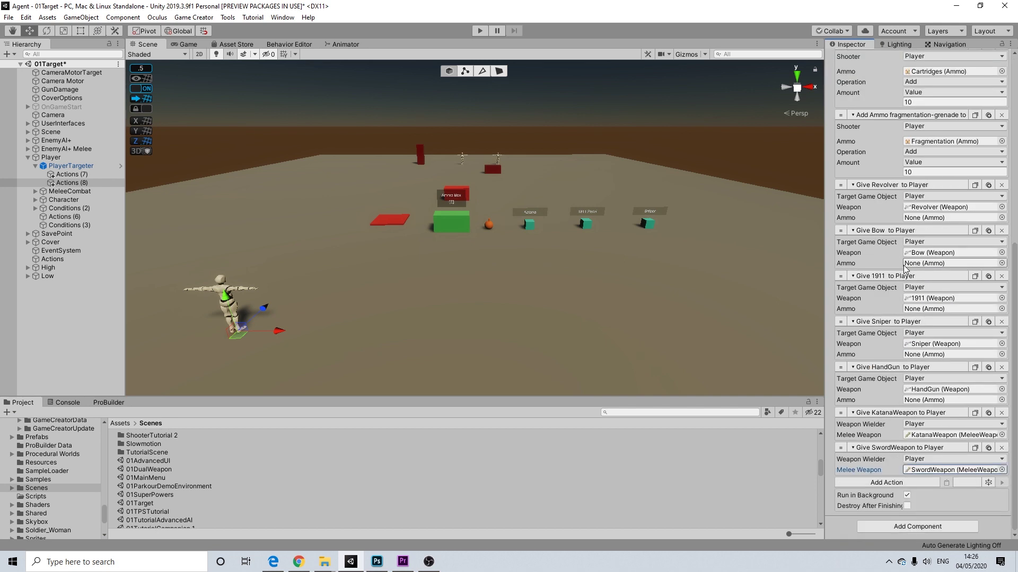
middle_click_drag(431, 296, 583, 268)
left_click(78, 173)
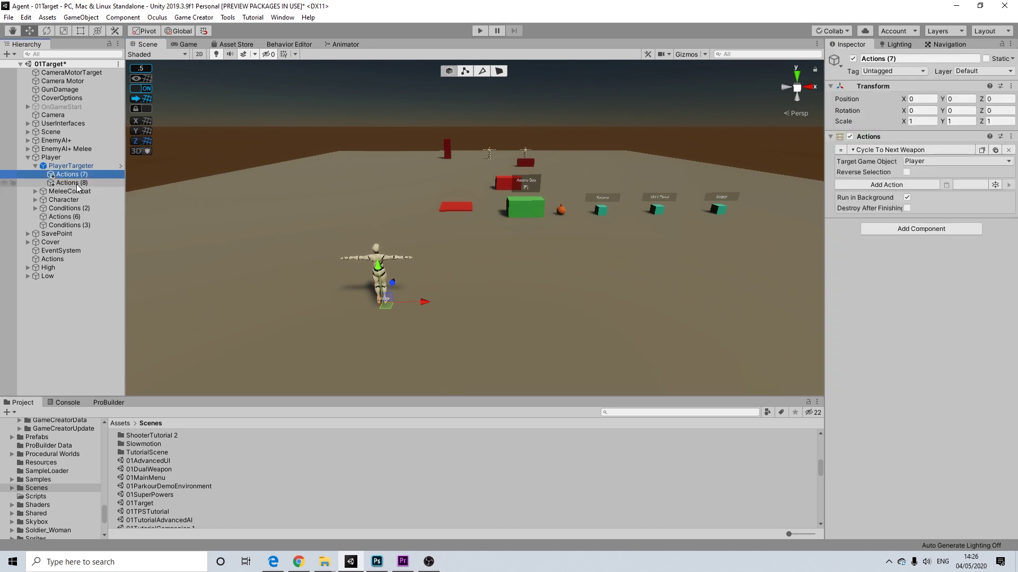
left_click(77, 184)
left_click(76, 175)
left_click(76, 182)
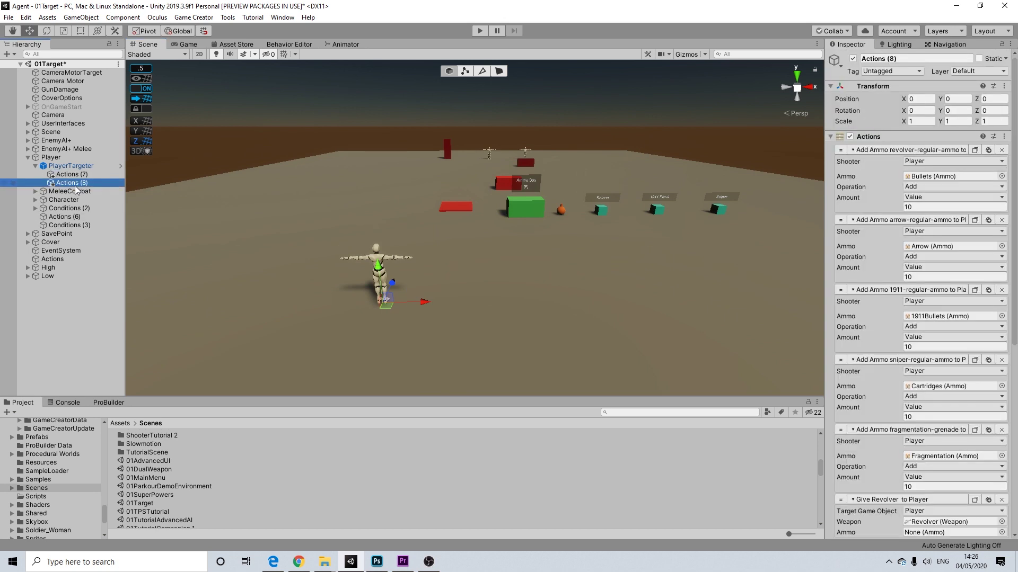
key("Up")
left_click(33, 167)
left_click(35, 167)
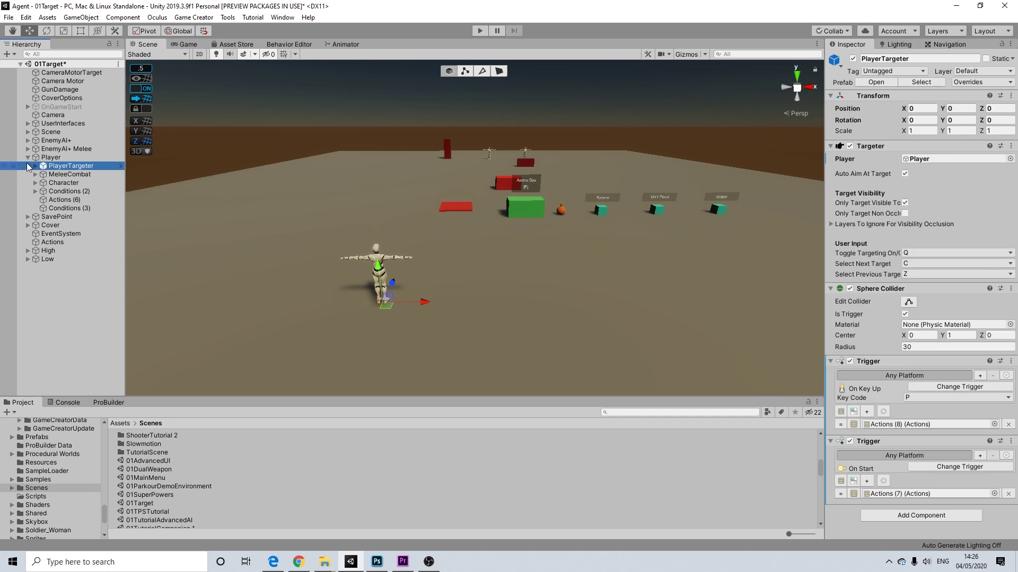
left_click(28, 157)
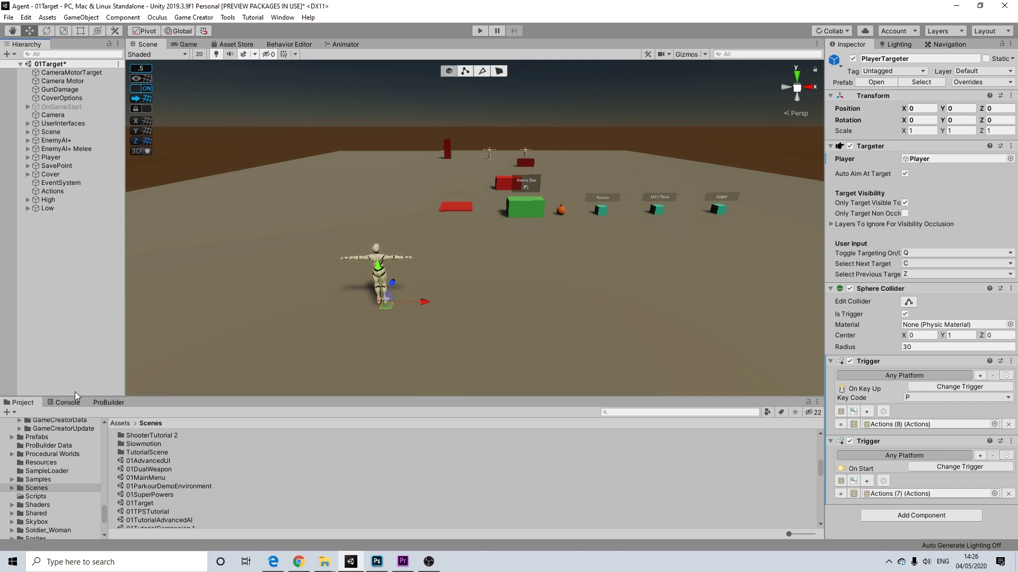
scroll(61, 451, "up", 10)
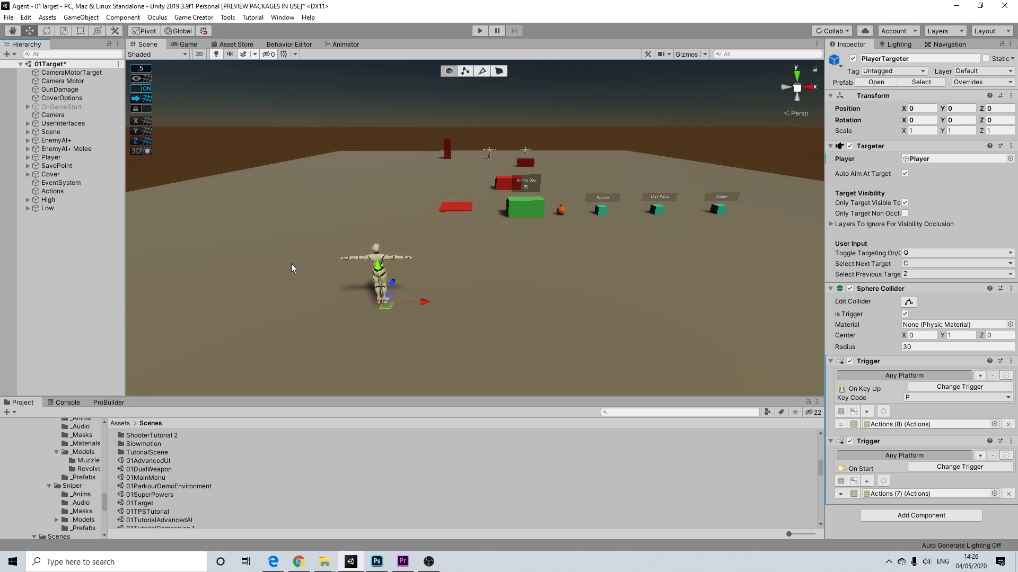
middle_click_drag(413, 182, 373, 202)
scroll(373, 202, "down", 3)
middle_click_drag(470, 227, 434, 231)
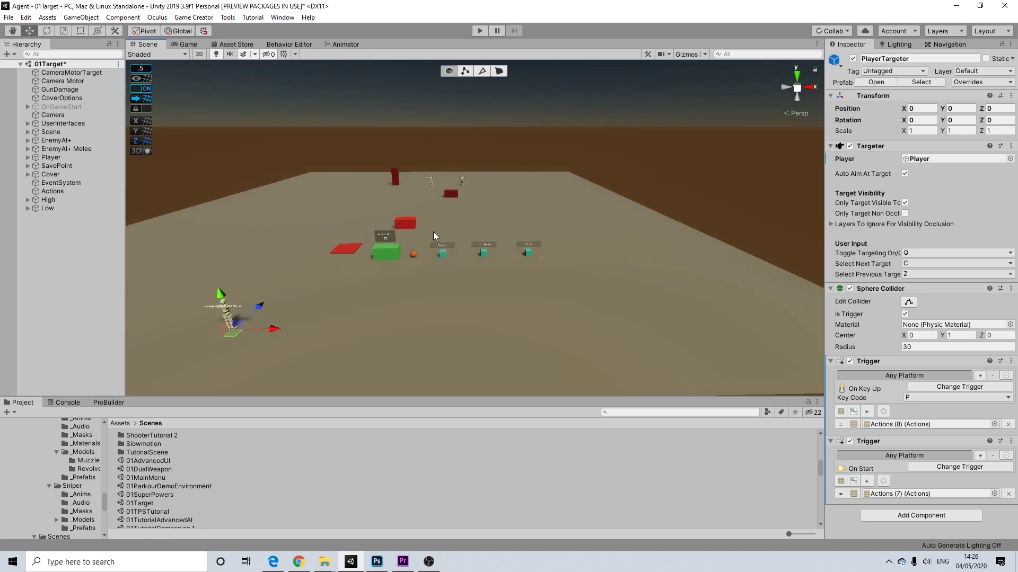
middle_click_drag(469, 170, 541, 201)
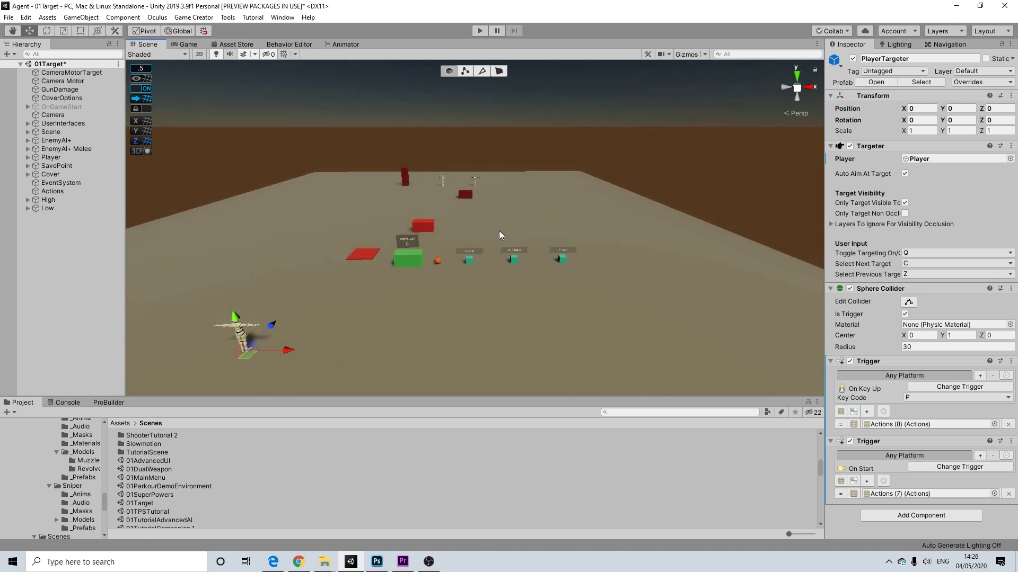
Add the WeaponStashUI prefab from FireChickenGames' CombatExamples/Assets/Prefabs folder to the scene under UserInterfaces
scroll(78, 458, "up", 10)
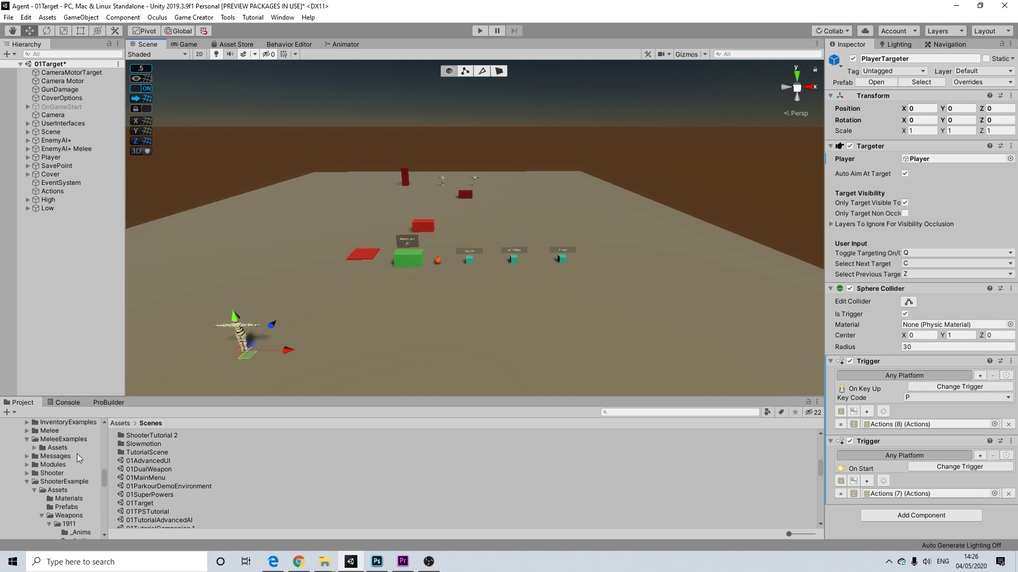
scroll(79, 458, "up", 10)
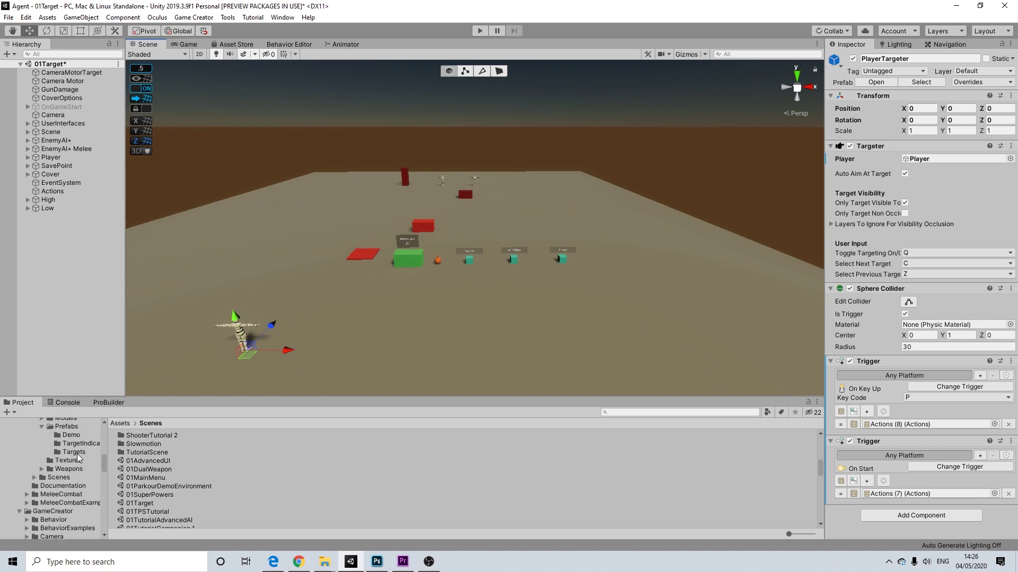
scroll(78, 458, "up", 8)
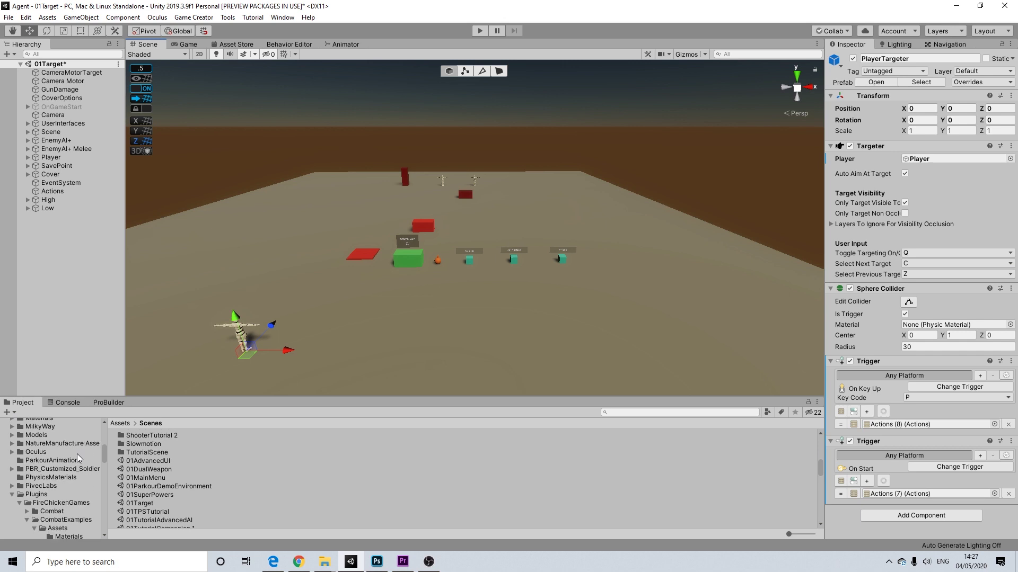
scroll(60, 498, "down", 3)
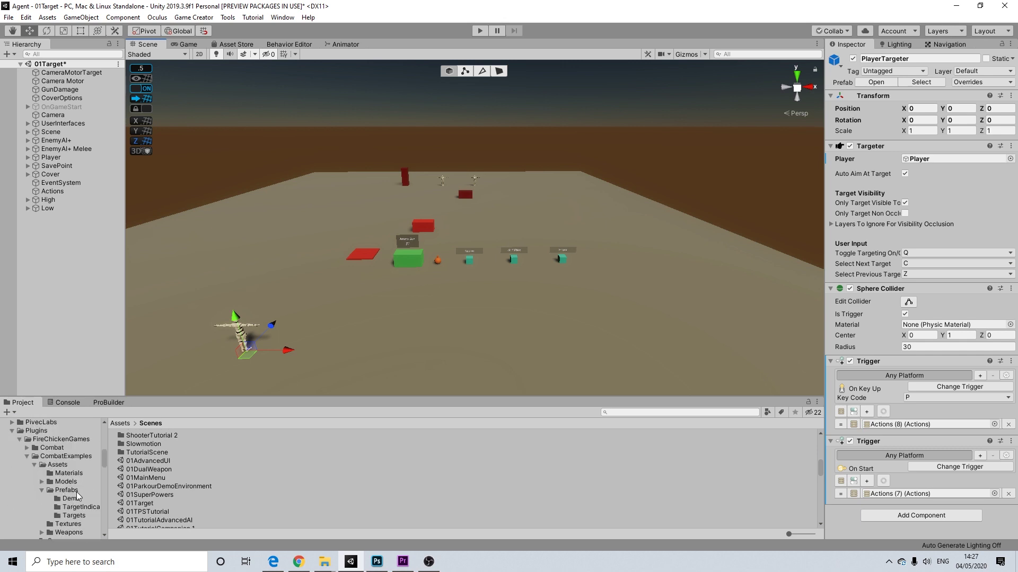
left_click(65, 457)
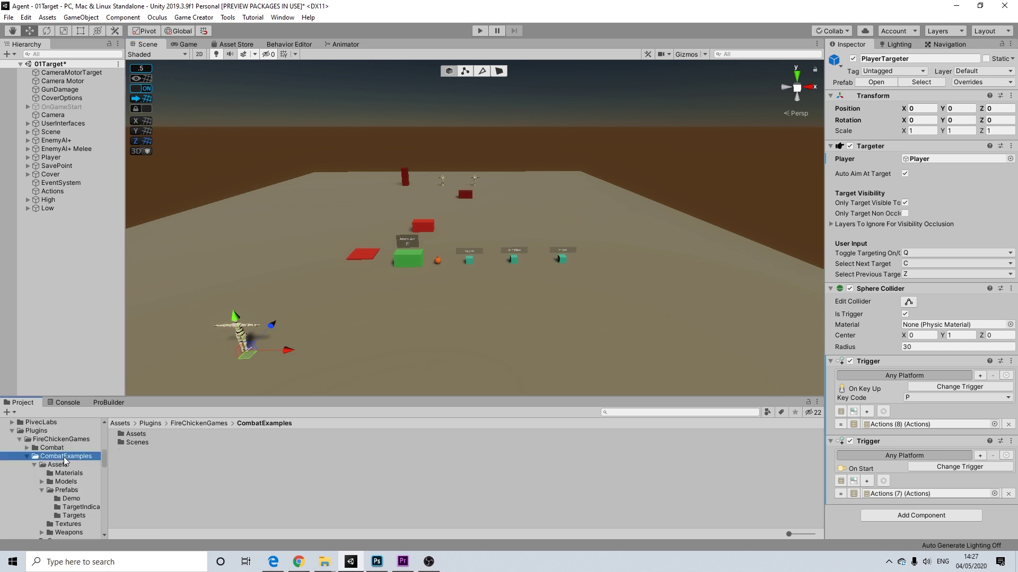
double_click(135, 435)
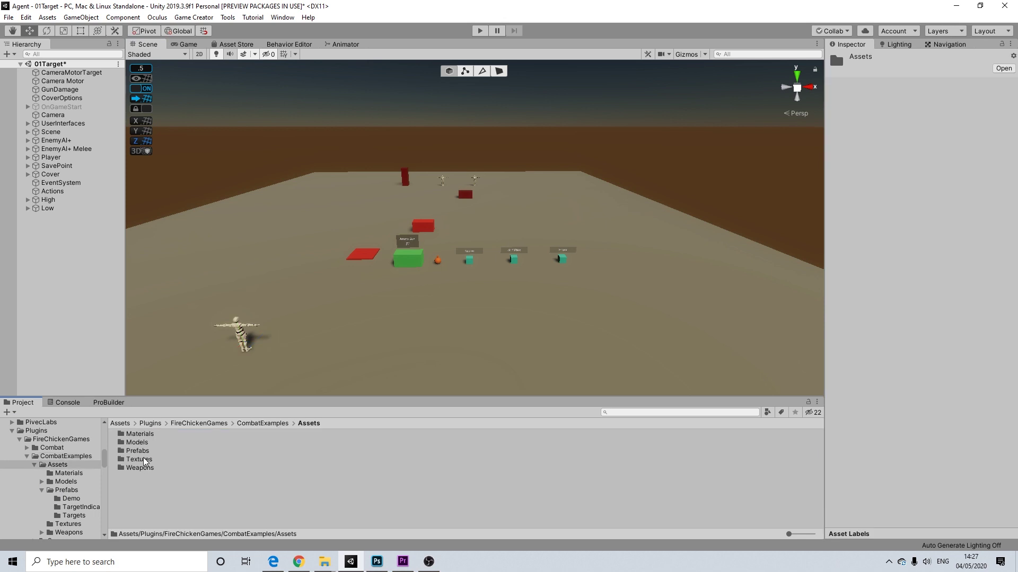
double_click(143, 453)
mouse_move(151, 486)
left_mouse_down()
mouse_move(58, 102)
mouse_move(58, 127)
left_mouse_up()
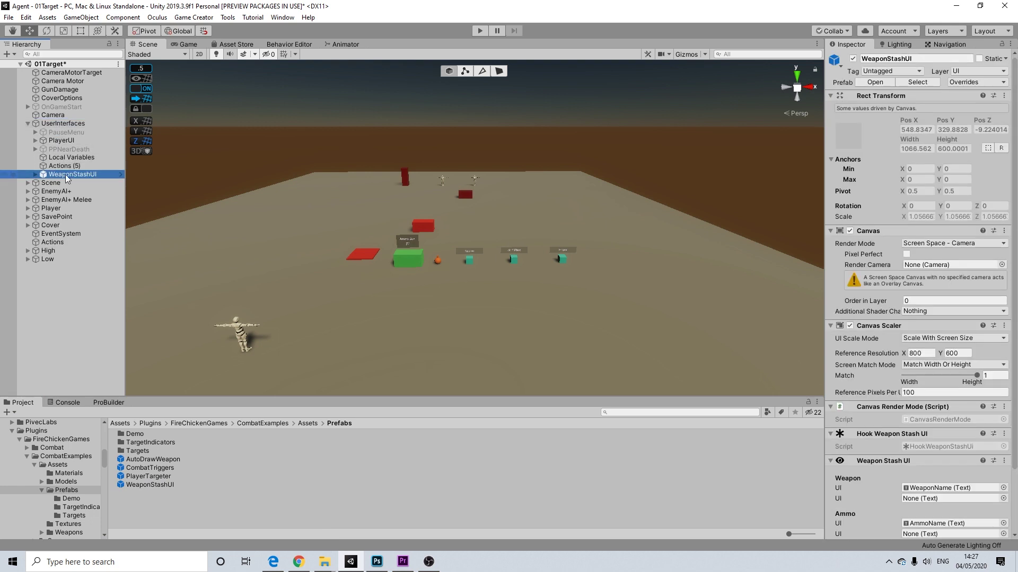
Switch the Scene view to 2D with the Rect tool and frame the whole UI canvas
scroll(245, 231, "down", 5)
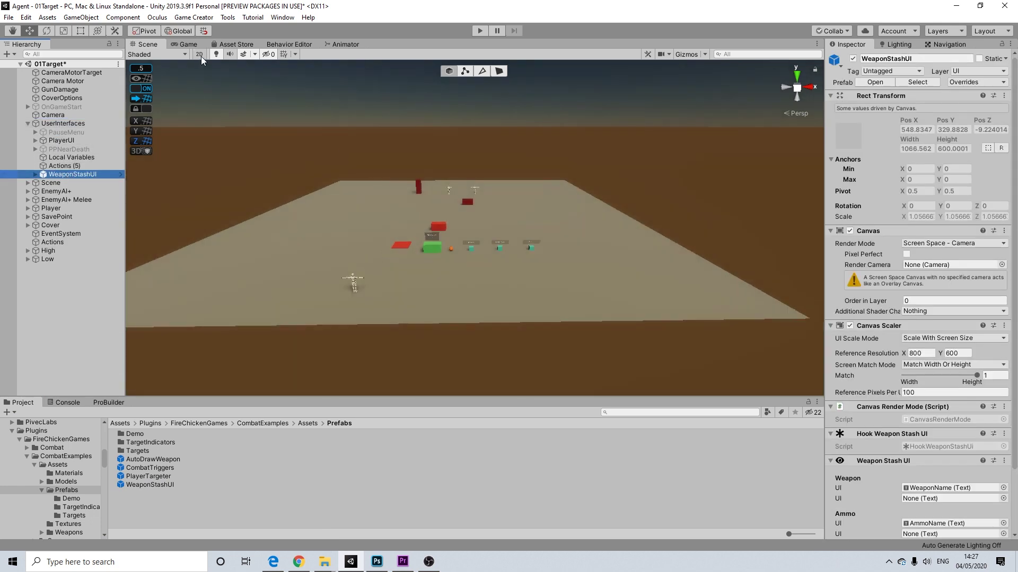
left_click(199, 55)
key("t")
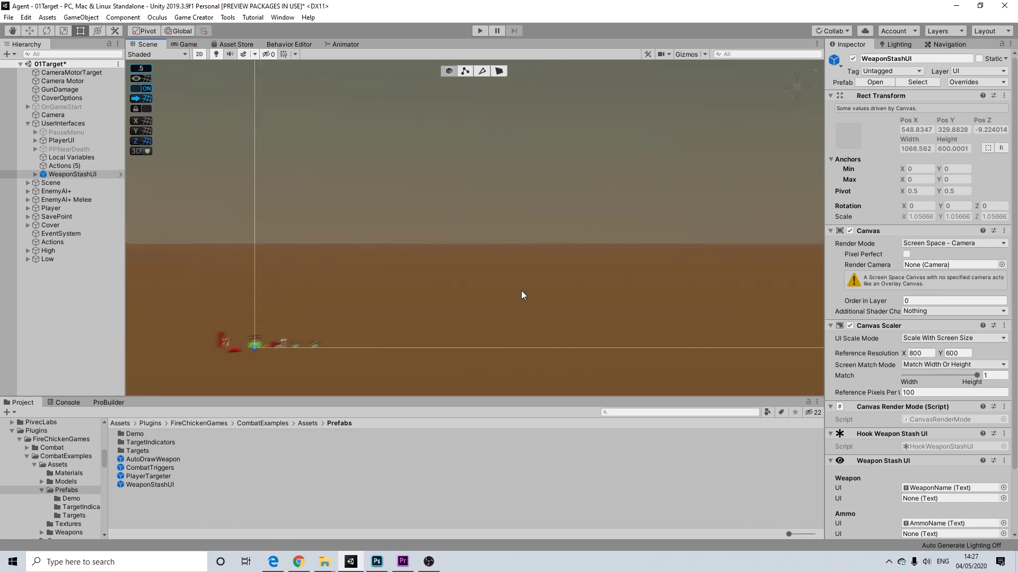
scroll(521, 290, "down", 10)
middle_click_drag(584, 283, 297, 368)
scroll(574, 300, "down", 6)
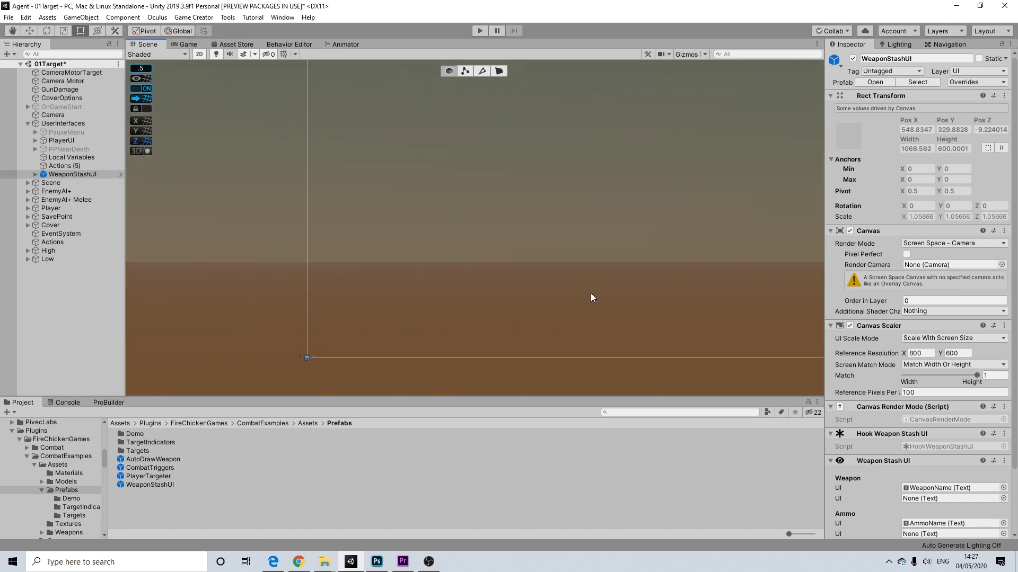
scroll(591, 295, "down", 8)
middle_click_drag(563, 300, 187, 379)
scroll(435, 305, "down", 1)
middle_click_drag(436, 303, 500, 284)
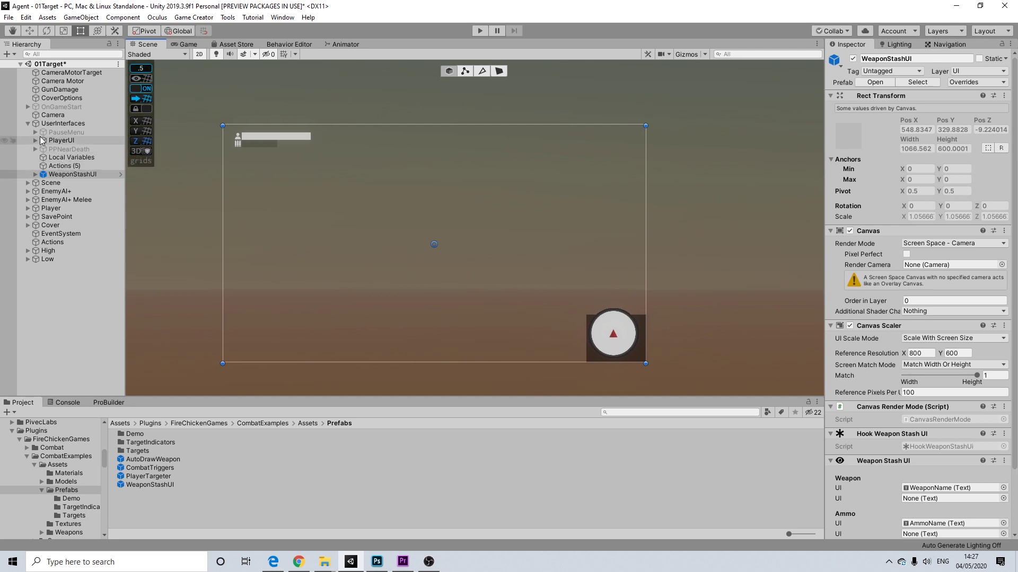
Nest WeaponStashUI inside PlayerUI and check its placement against the Panel and the minimap
left_click_drag(60, 174, 61, 143)
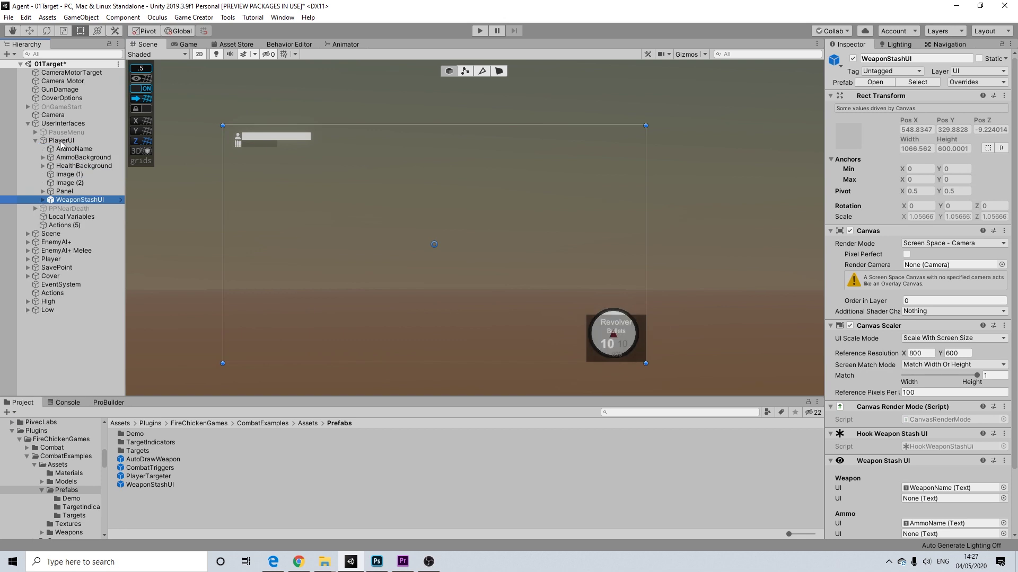
left_click(65, 191)
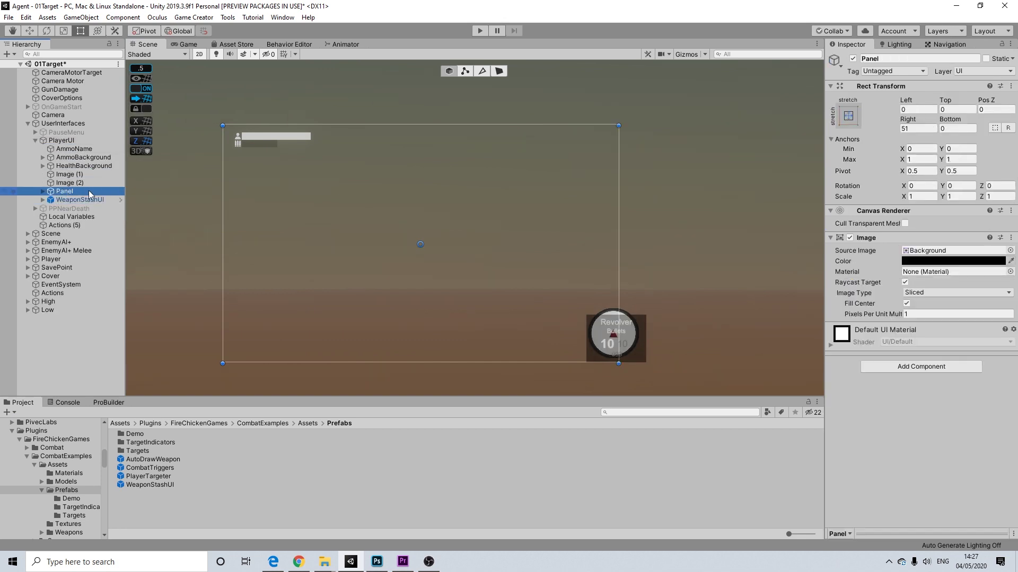
left_click(85, 200)
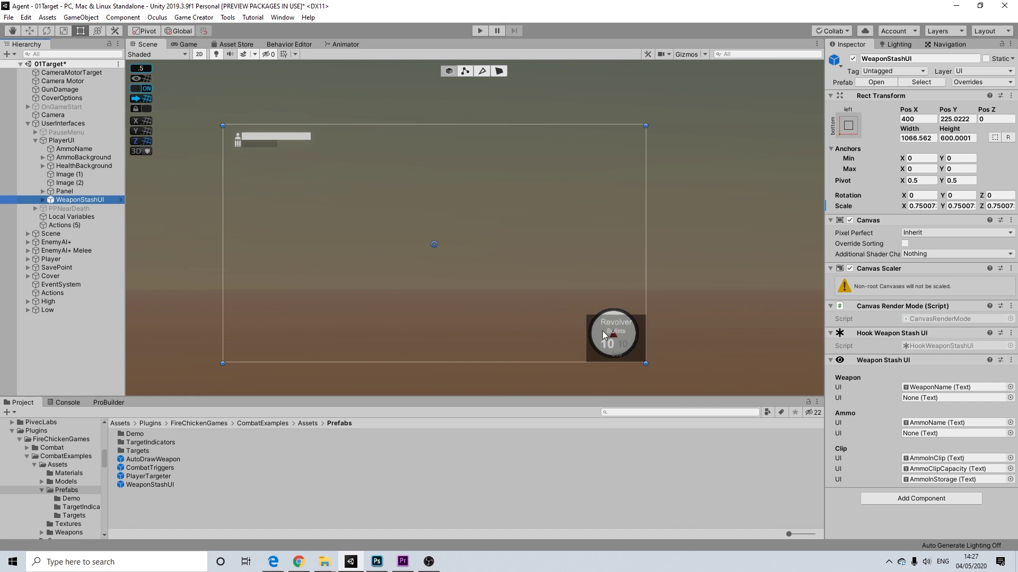
middle_click_drag(600, 329, 630, 327)
scroll(613, 323, "up", 1)
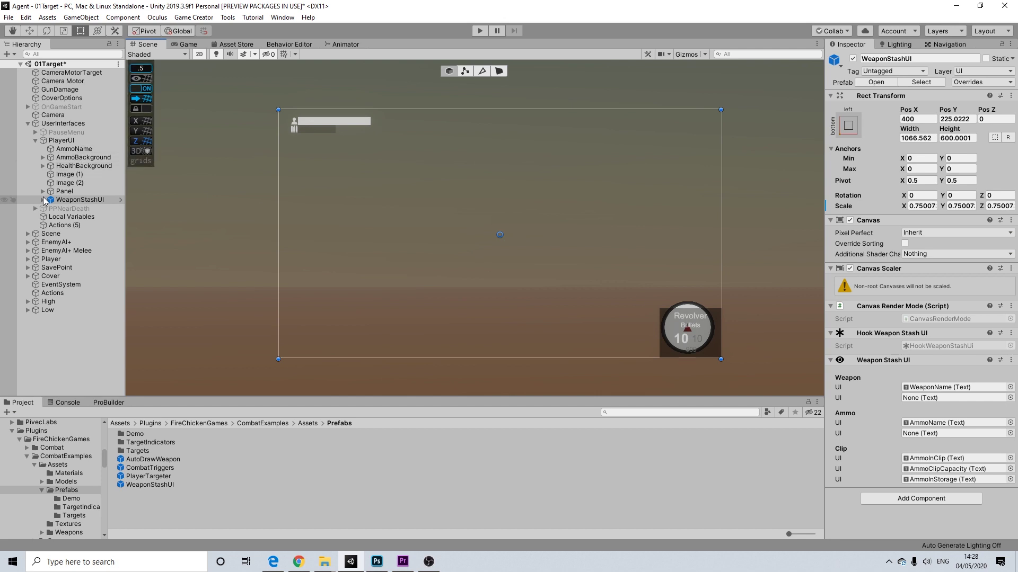
Unpack the WeaponStashUI prefab and expand it to show the text objects under Background
right_click(78, 199)
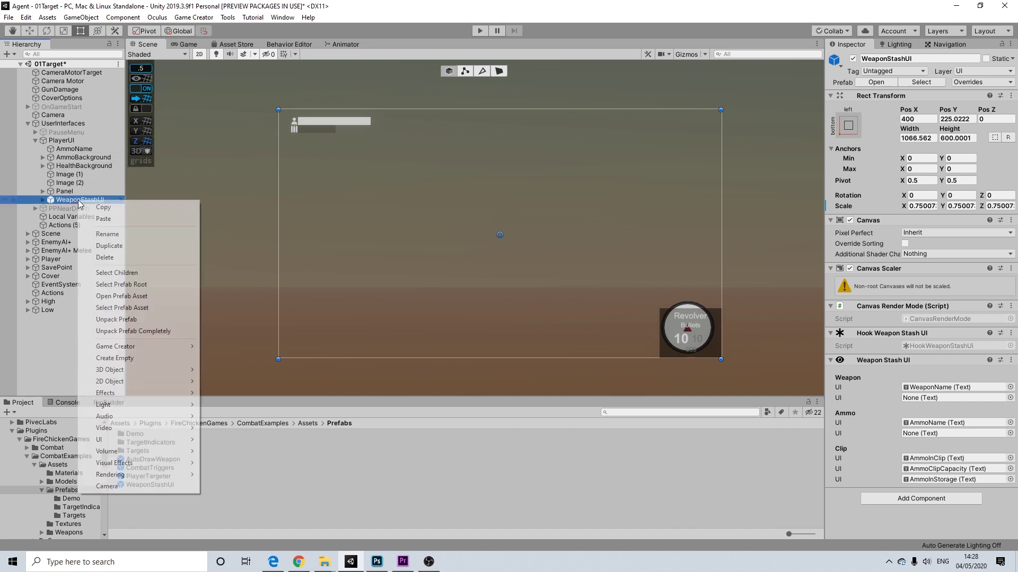
left_click(117, 320)
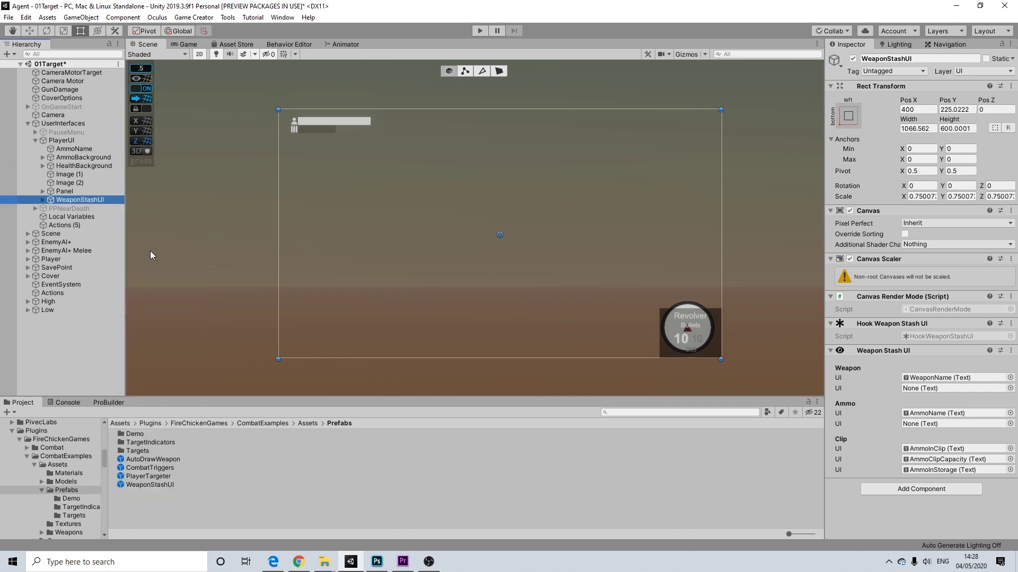
left_click(42, 200)
left_click(51, 208)
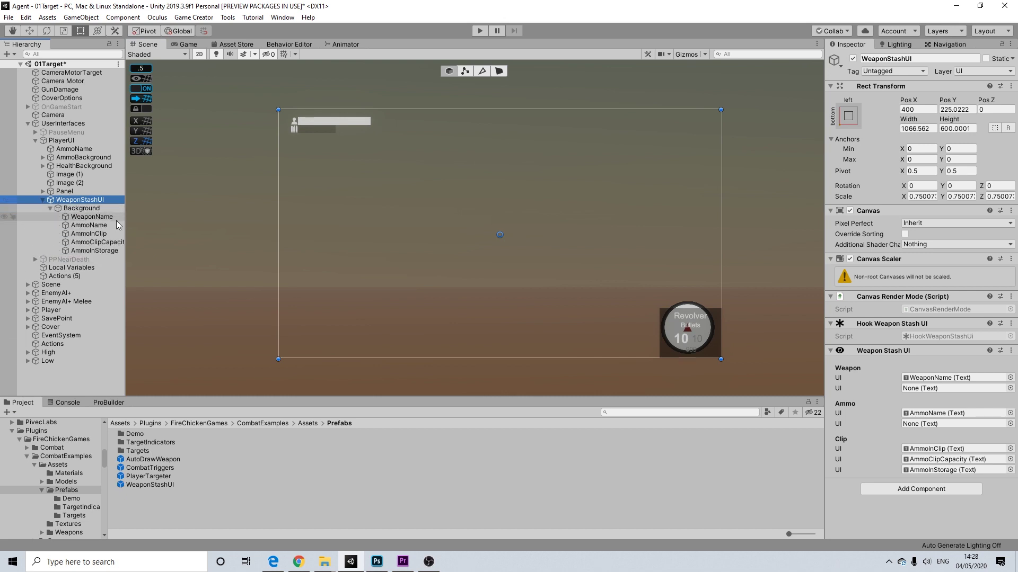
Place the WeaponName text just below the health and ammo bars at X -775, Y 509, left- and middle-aligned, with font size 16
left_click(98, 218)
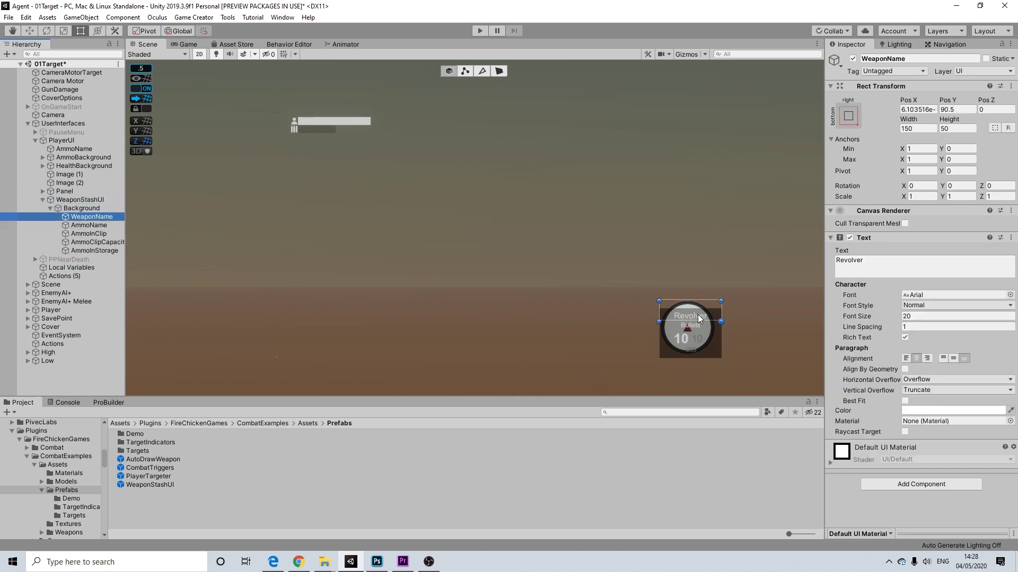
left_click_drag(699, 318, 374, 138)
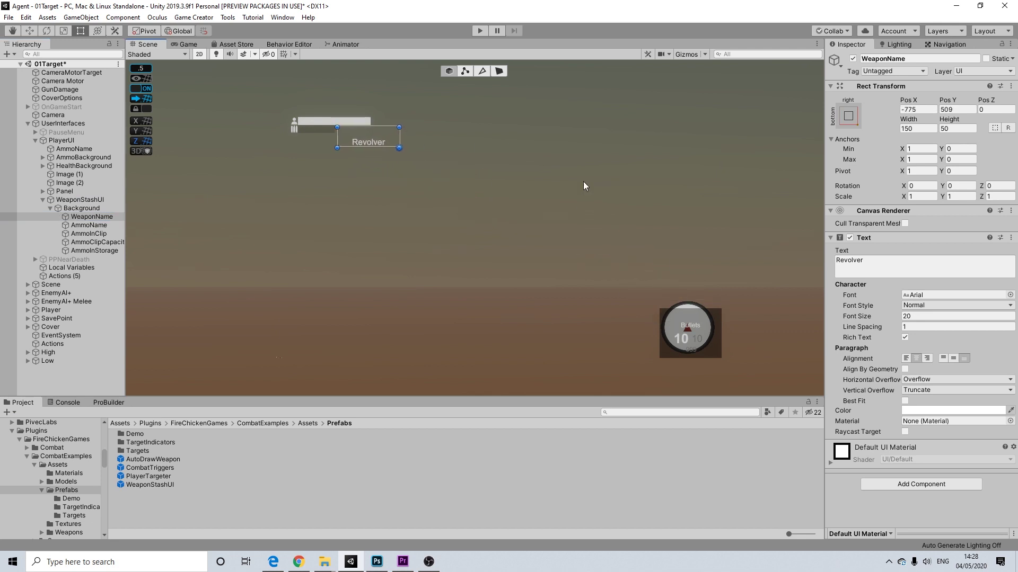
left_click(906, 358)
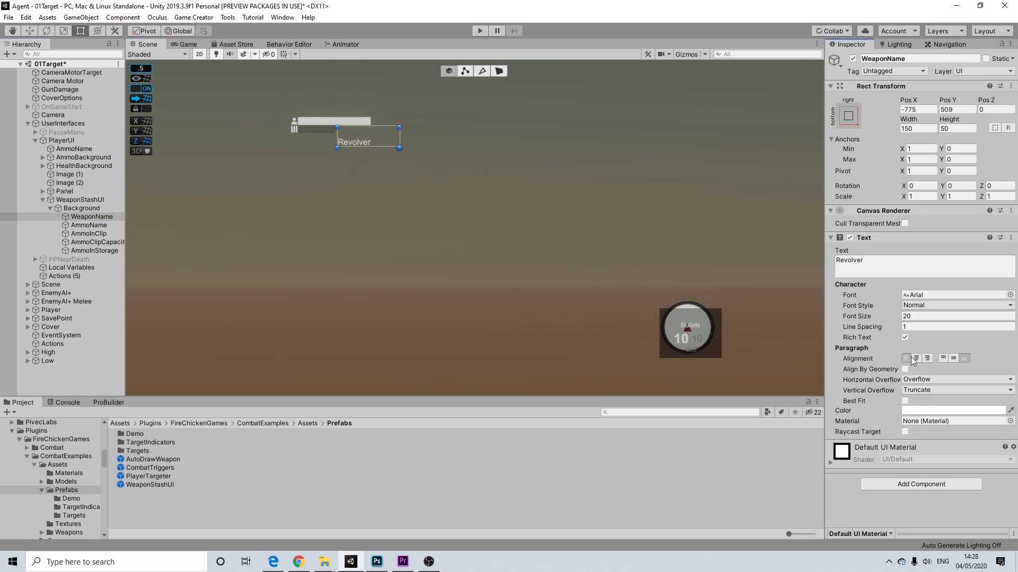
left_click(953, 358)
left_click(863, 319)
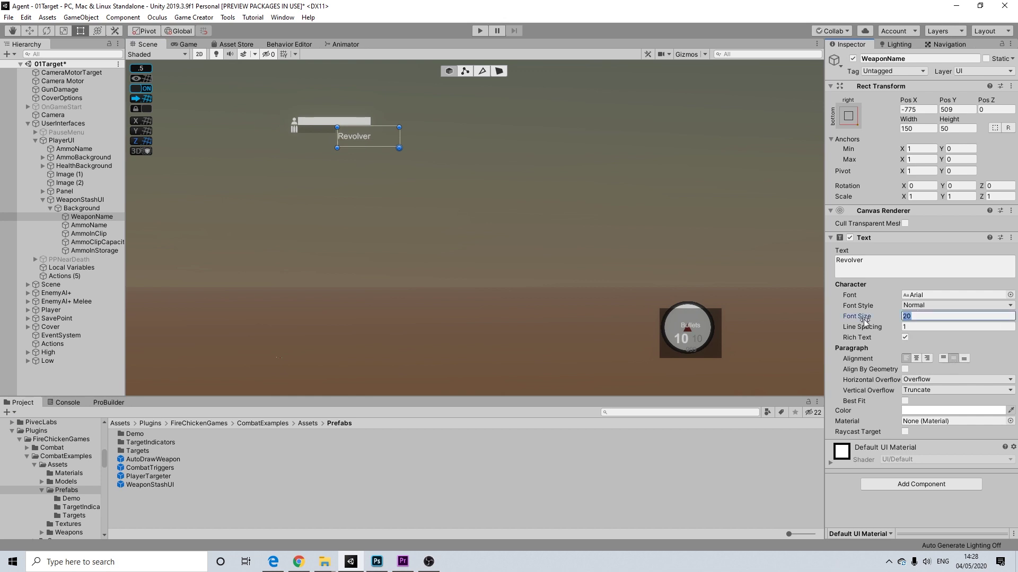
type("16")
Deactivate the AmmoName, AmmoInClip, AmmoClipCapacity and AmmoInStorage texts, and disable the Image component of WeaponStashUI's Background
left_click(91, 224)
left_click(99, 251, "shift")
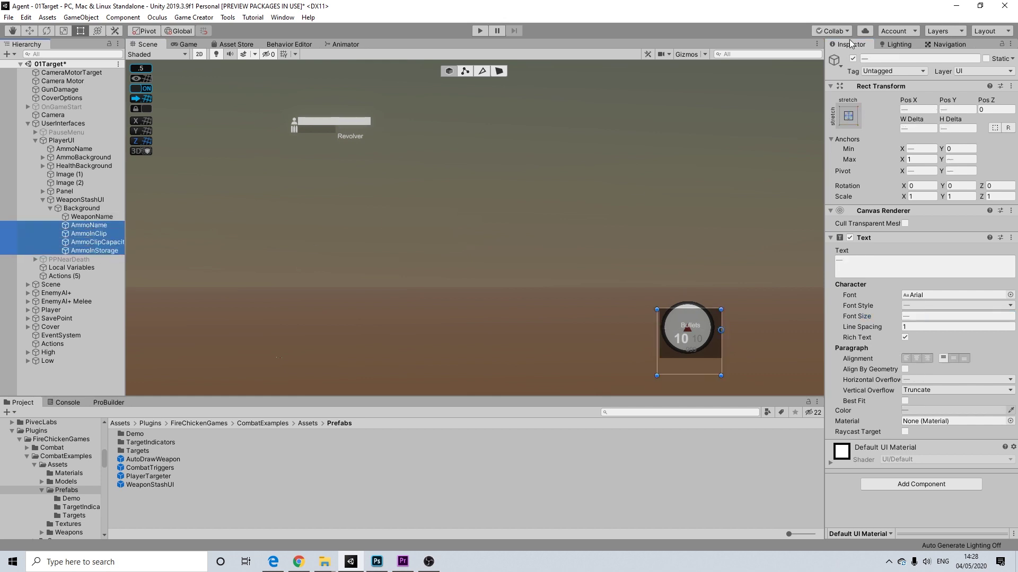
left_click(852, 58)
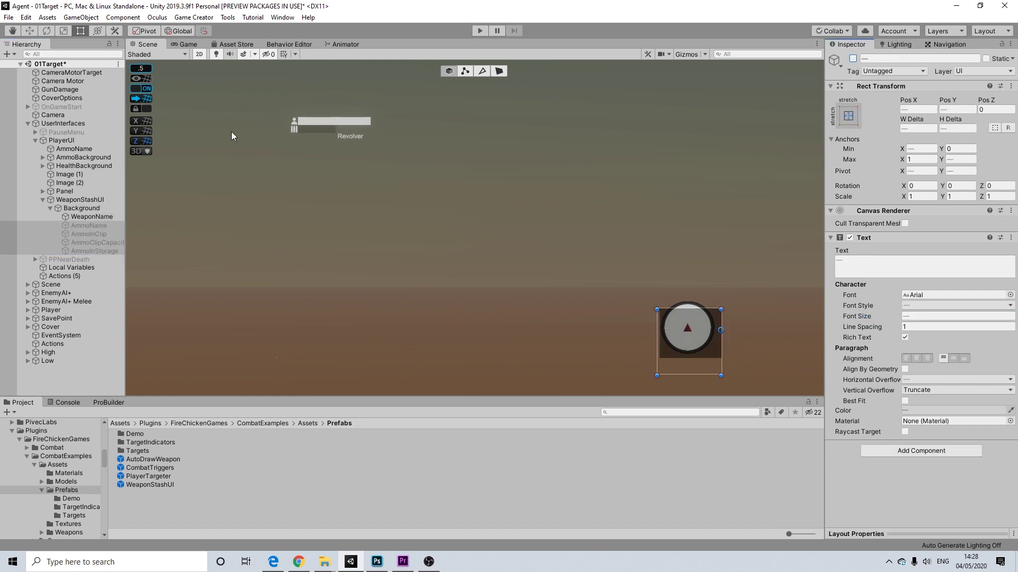
left_click(82, 208)
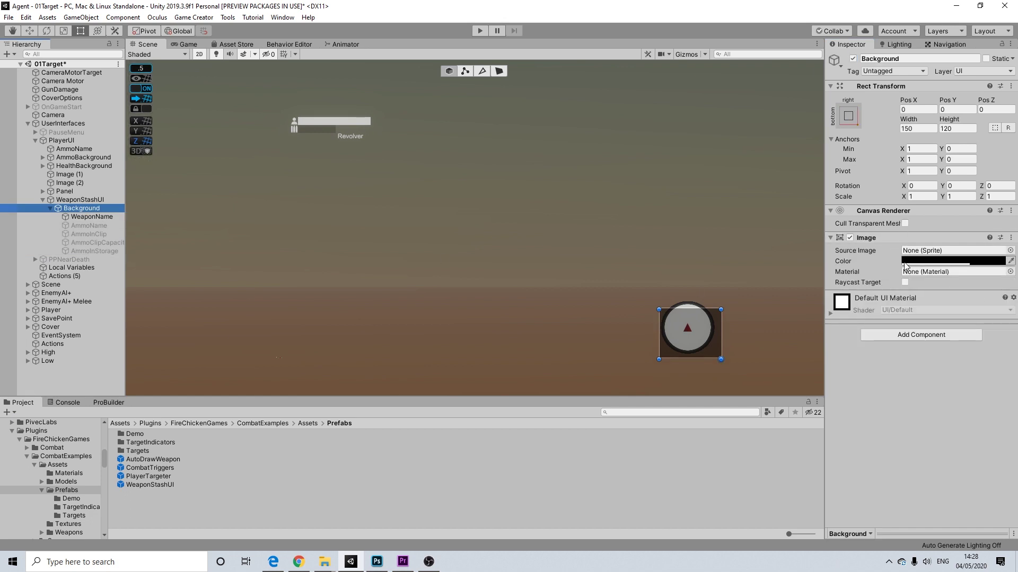
left_click(850, 237)
left_click(739, 240)
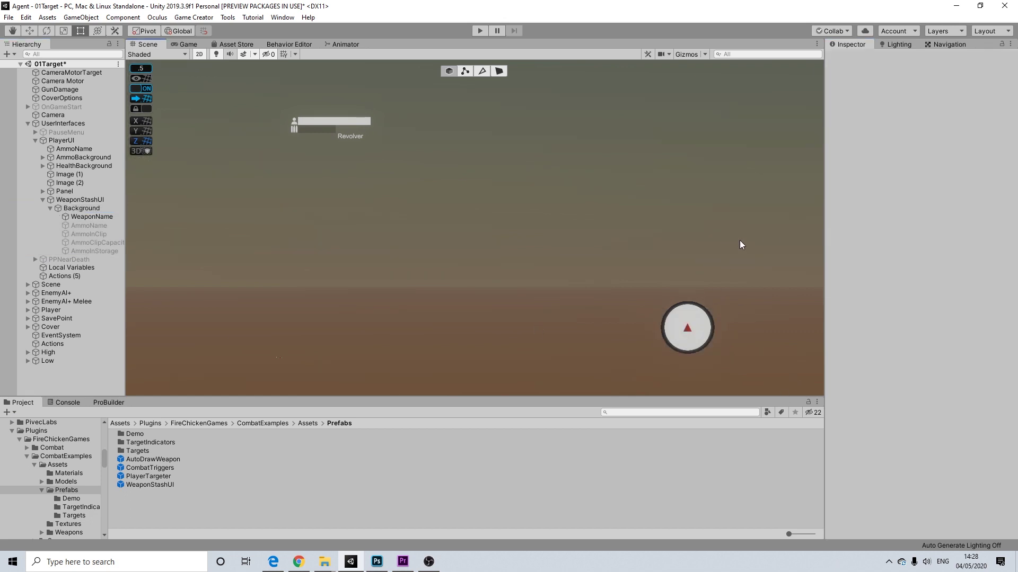
Resize the WeaponName text box to about 80 by 19 and place it beside the ammo bar, just under the health bar
middle_click_drag(317, 162, 424, 207)
scroll(424, 181, "up", 2)
scroll(504, 170, "up", 2)
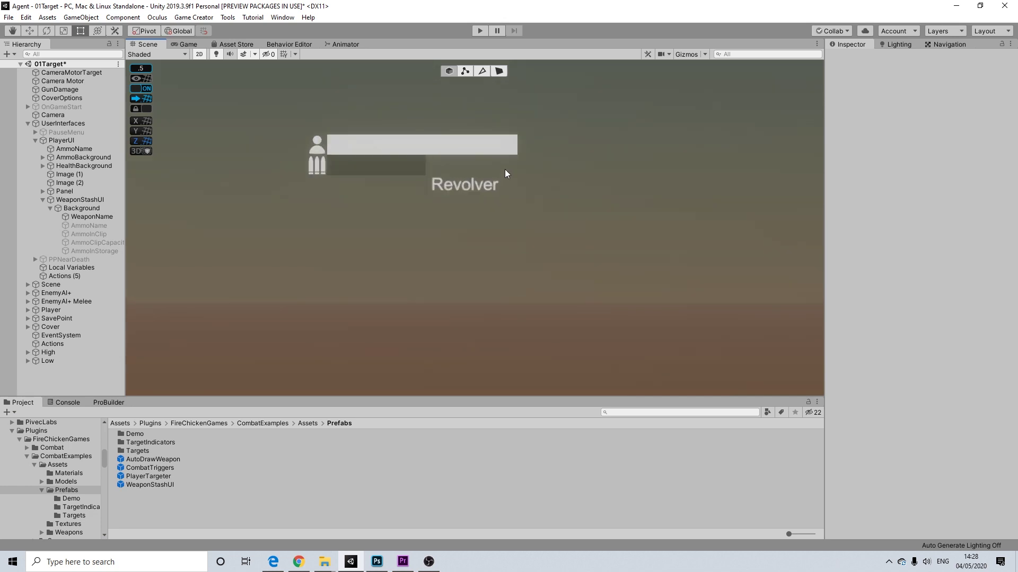
scroll(505, 169, "up", 2)
left_click(80, 218)
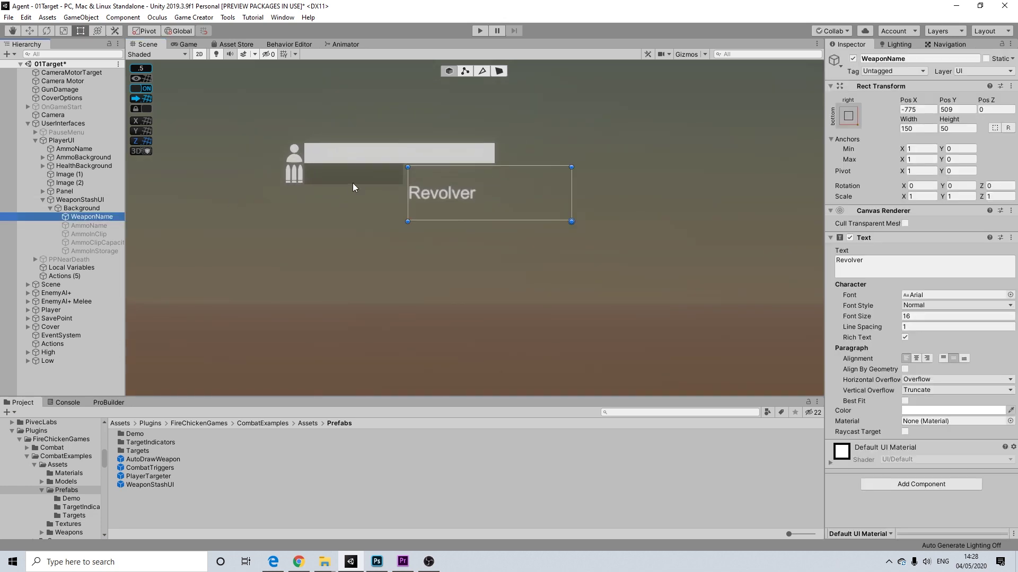
left_click_drag(424, 194, 423, 196)
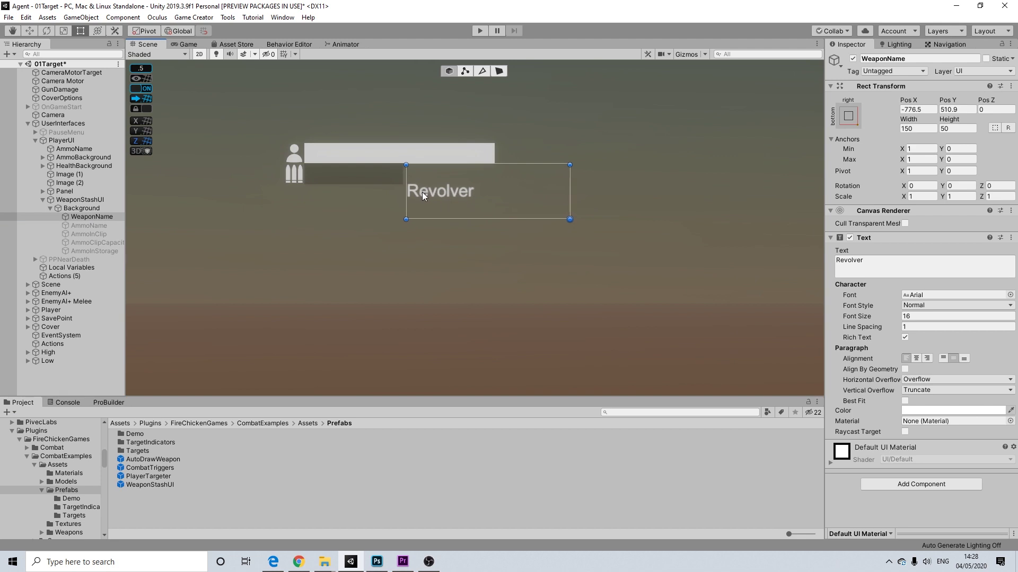
left_click_drag(568, 186, 492, 185)
left_click_drag(437, 217, 445, 185)
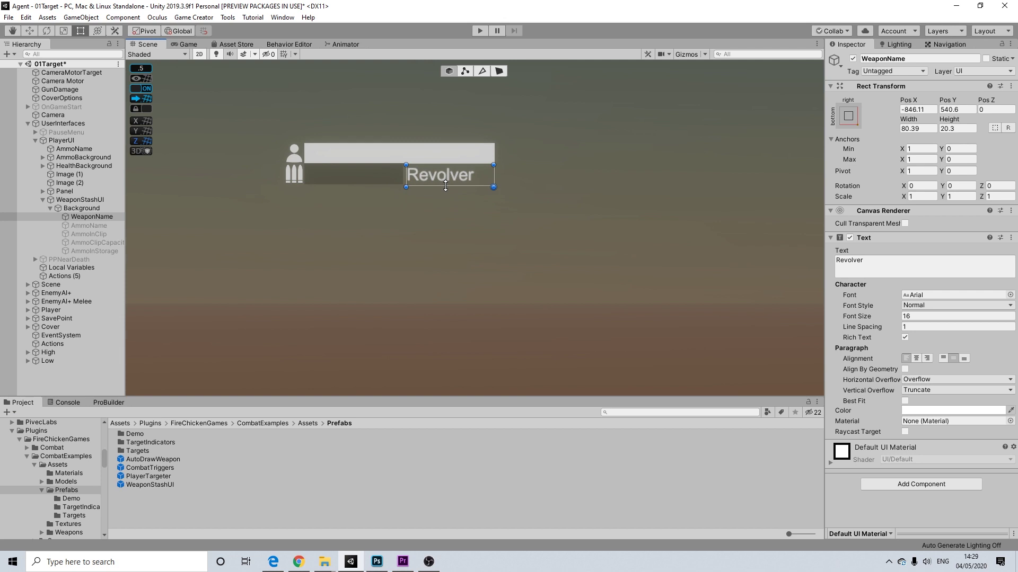
left_click_drag(445, 186, 445, 185)
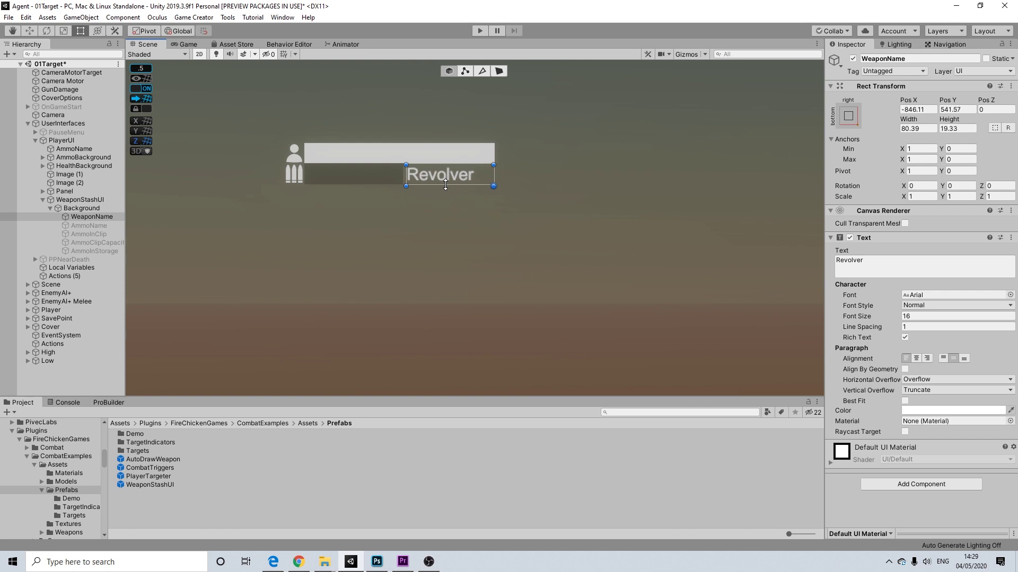
left_click(397, 228)
Move the WeaponName text aside below the bars and deactivate the AmmoName text directly under PlayerUI
left_click(402, 170)
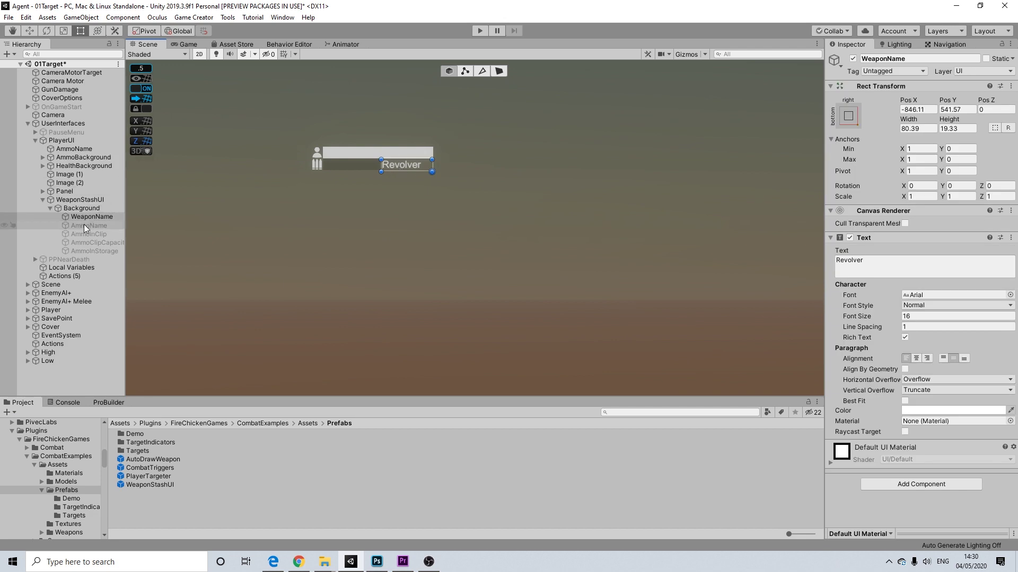
left_click_drag(404, 169, 408, 191)
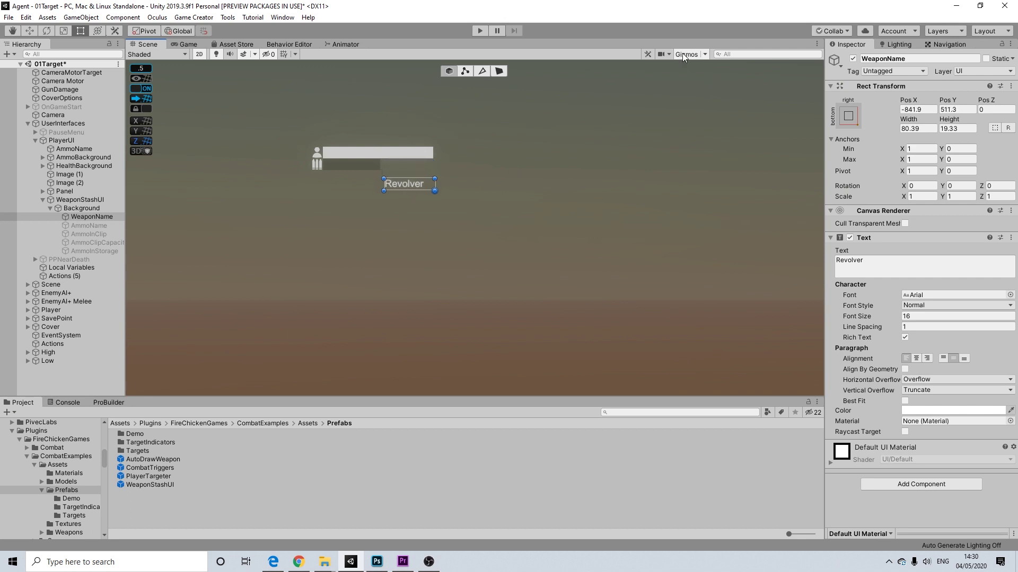
left_click(394, 164)
left_click(394, 164)
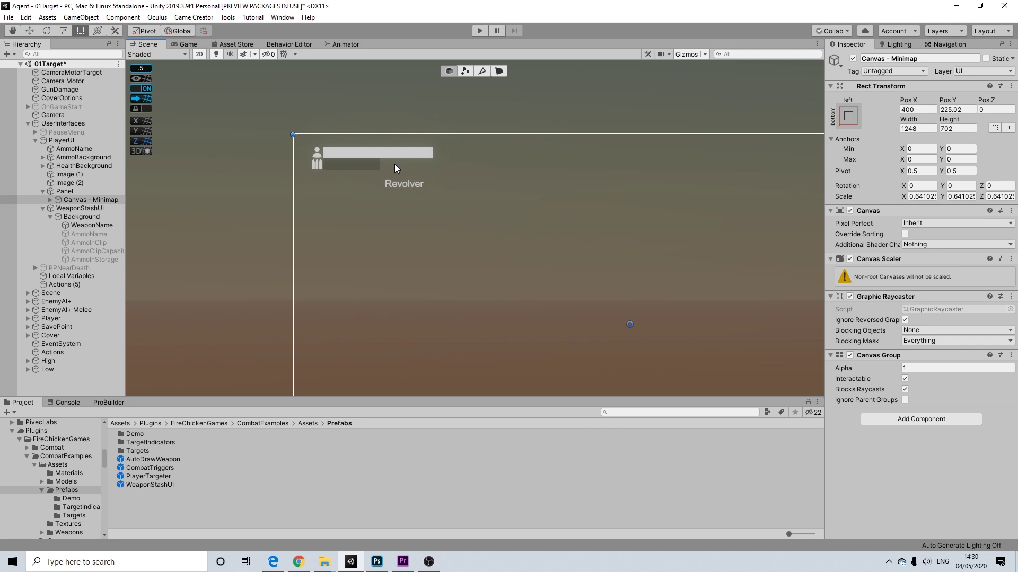
left_click(394, 164)
left_click(395, 164)
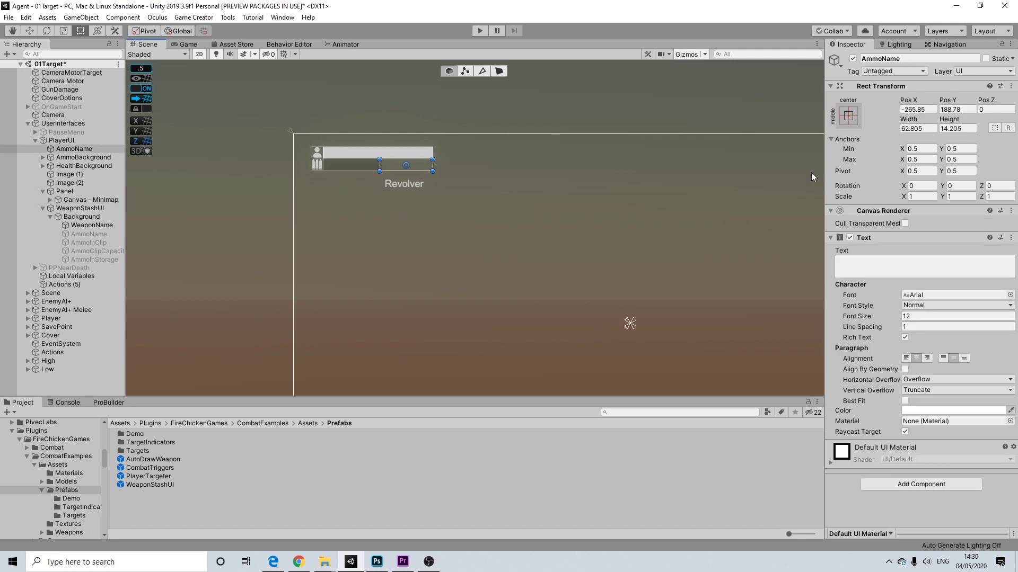
left_click(853, 59)
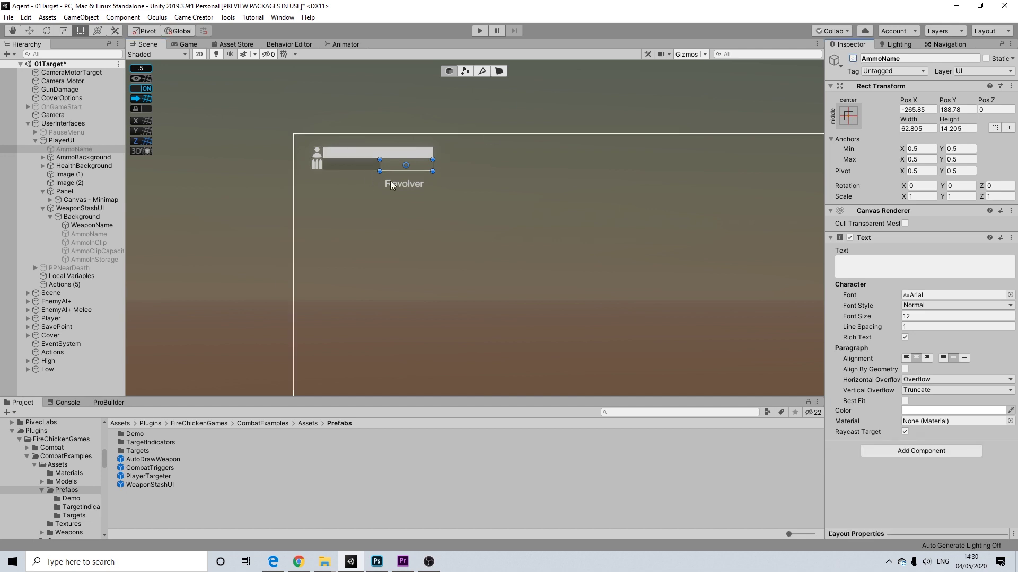
Move the WeaponName text back up beside the ammo bar, under the health bar
left_click(405, 187)
left_click_drag(405, 188, 403, 169)
left_click(484, 123)
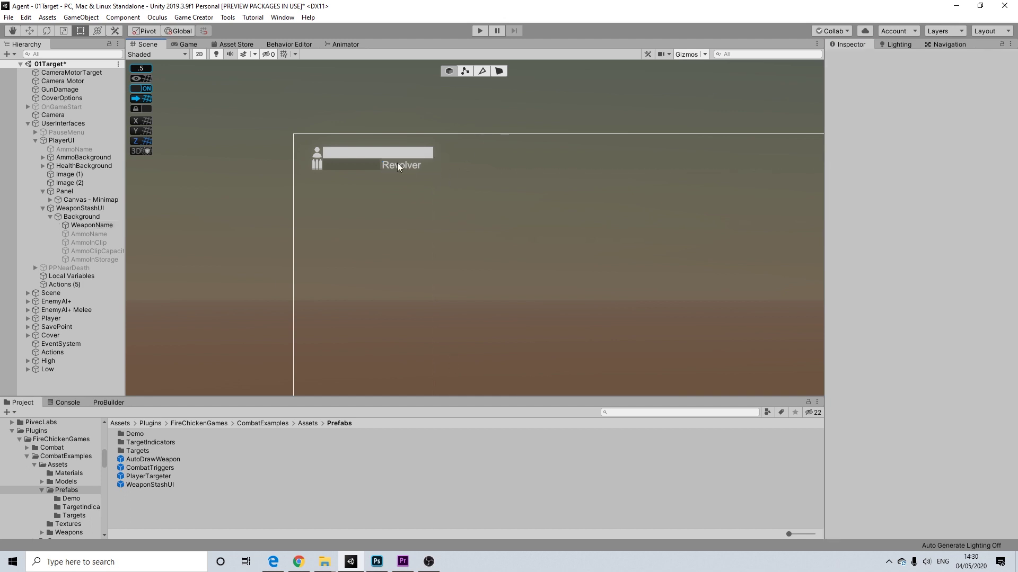
Collapse UserInterfaces, return the scene view from 2D to 3D and frame the Player
scroll(541, 249, "down", 5)
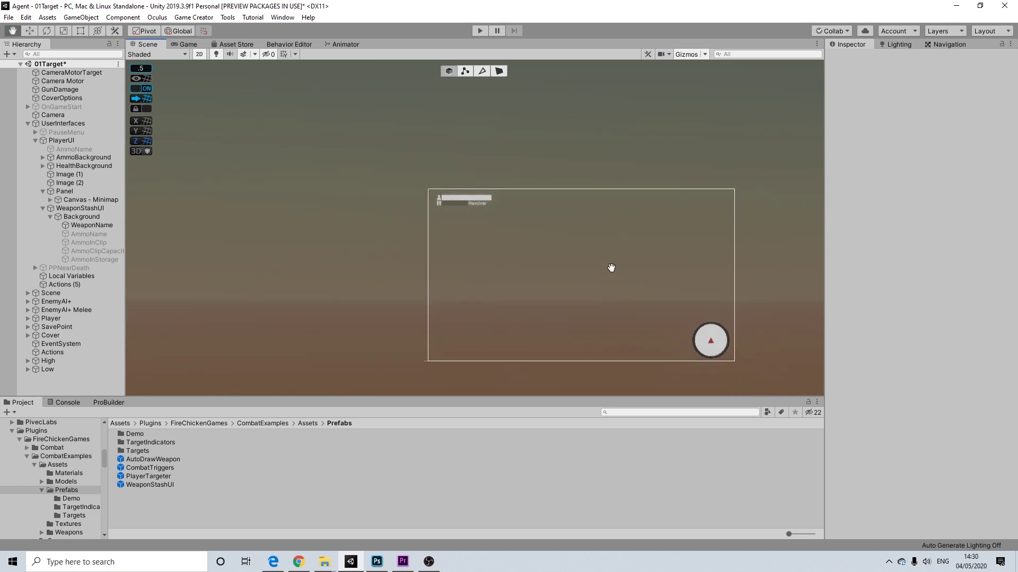
middle_click_drag(611, 268, 568, 206)
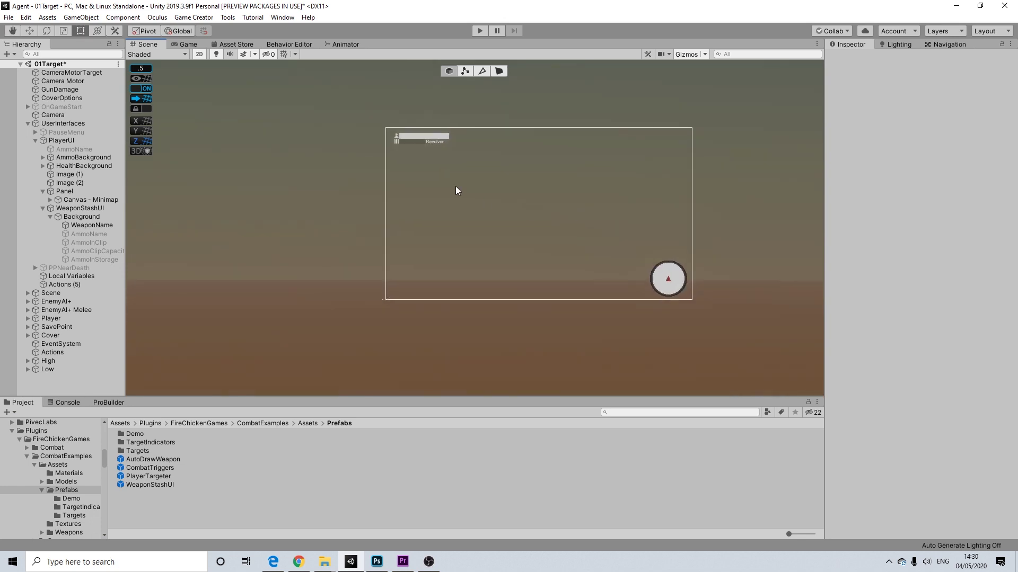
left_click(27, 123)
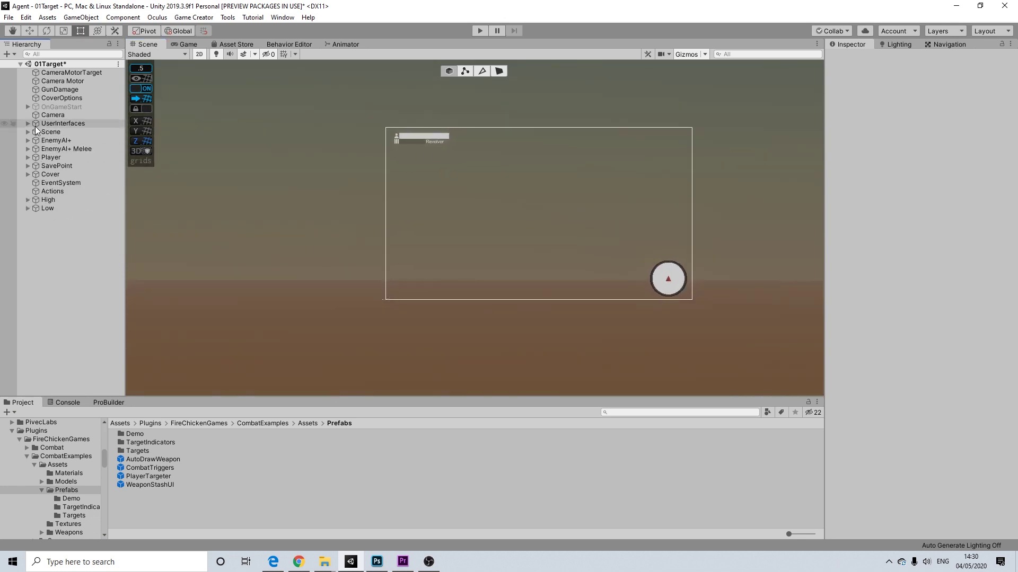
left_click(50, 157)
left_click(200, 54)
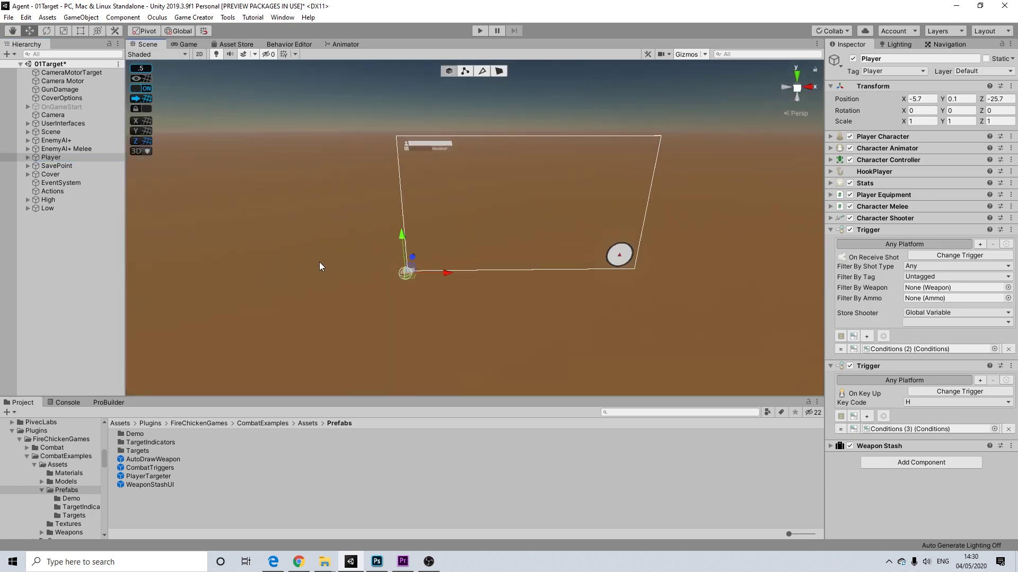
key("f")
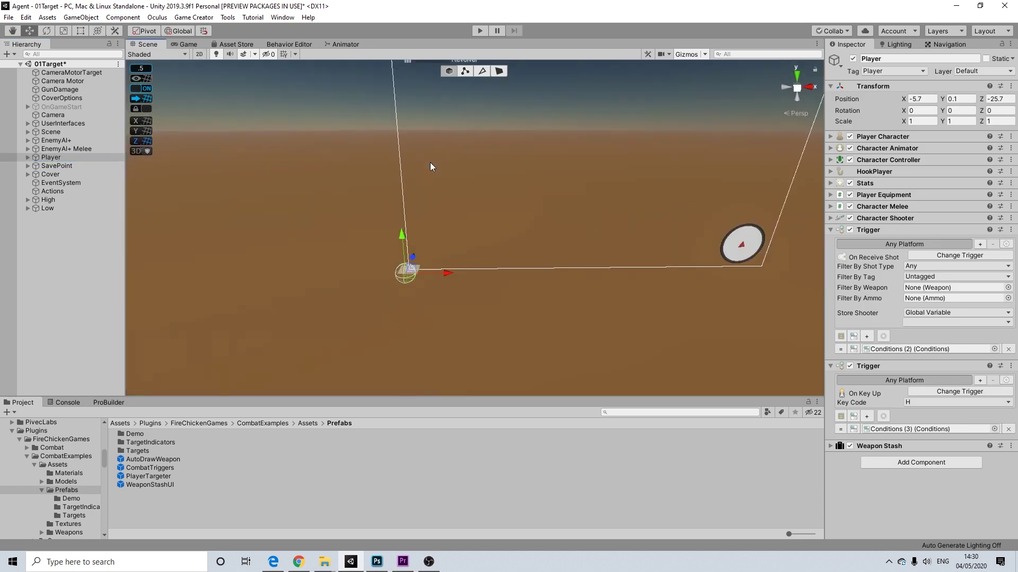
scroll(580, 237, "down", 10)
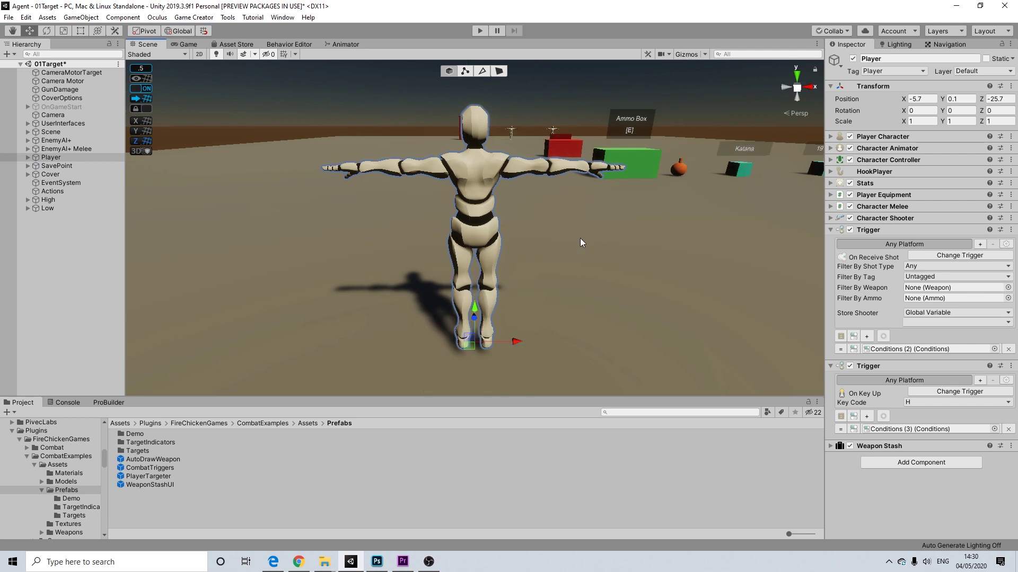
left_click(403, 114)
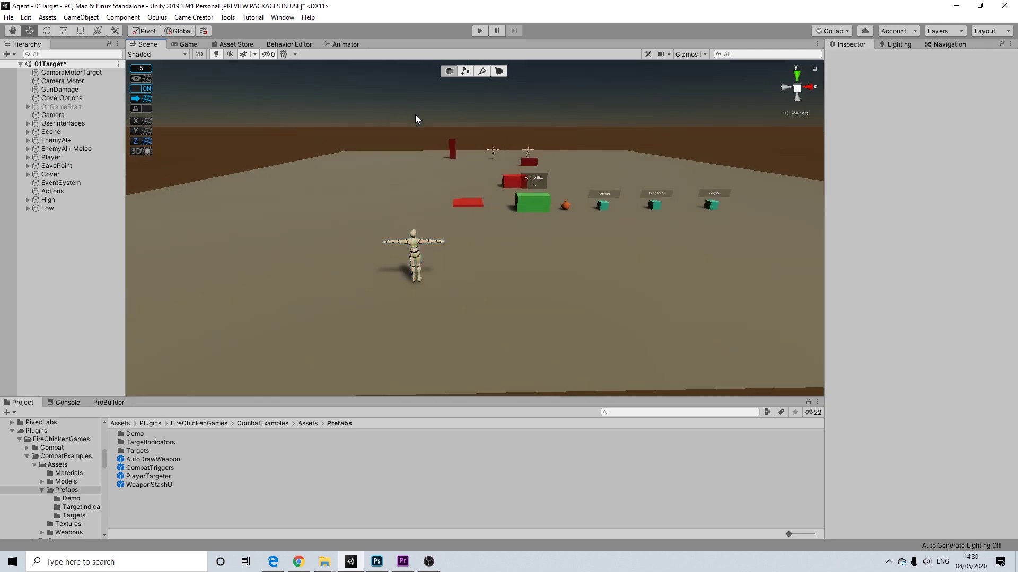
Run the game and check the weapon name and ammo display in the PlayerUI
left_click(484, 31)
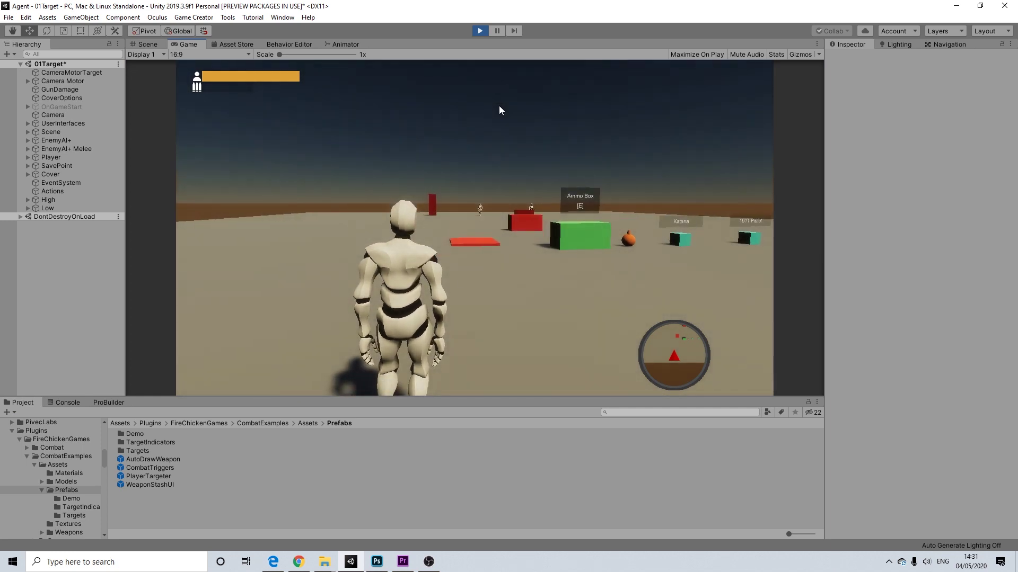
key("w")
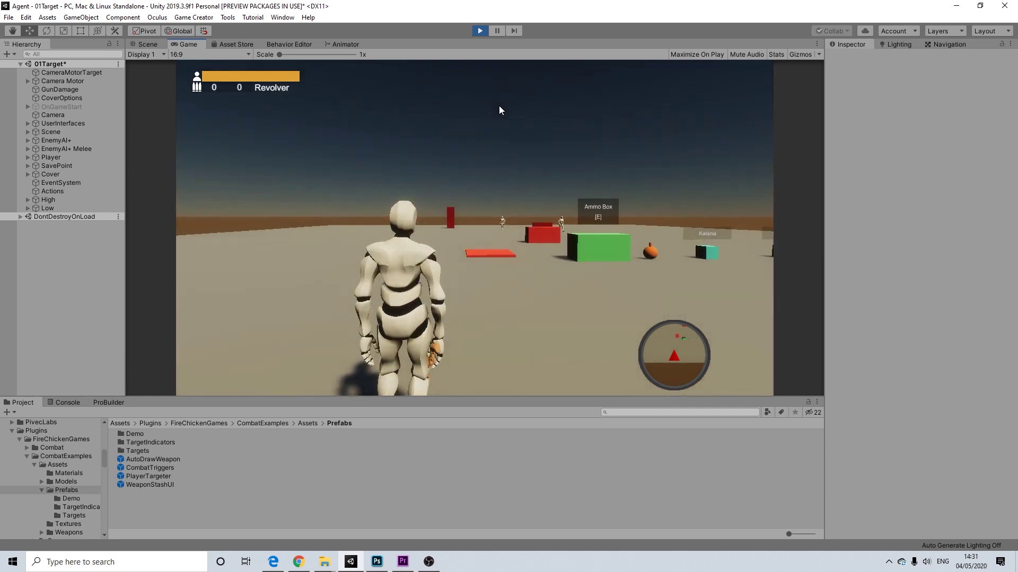
key("w")
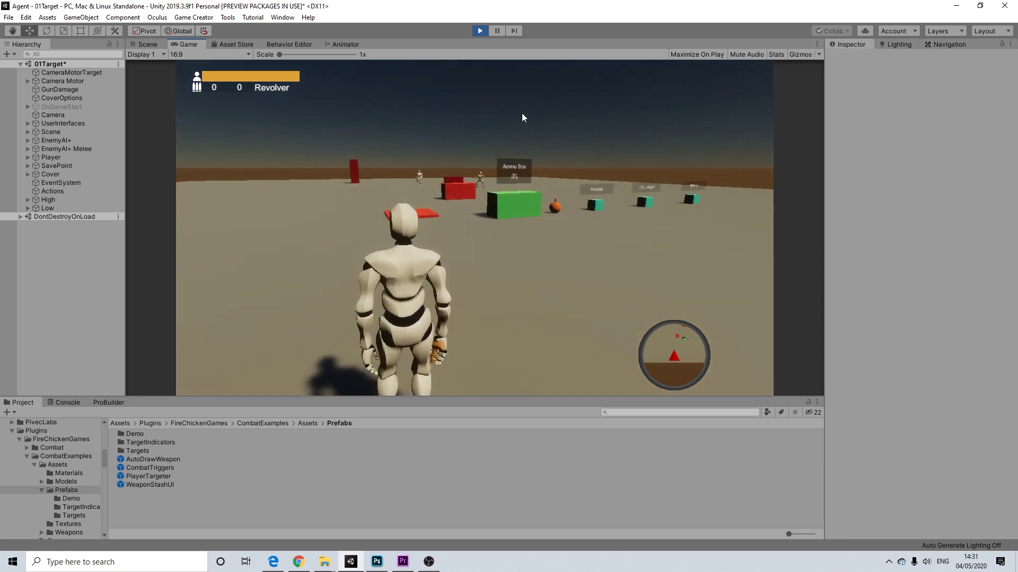
key("a")
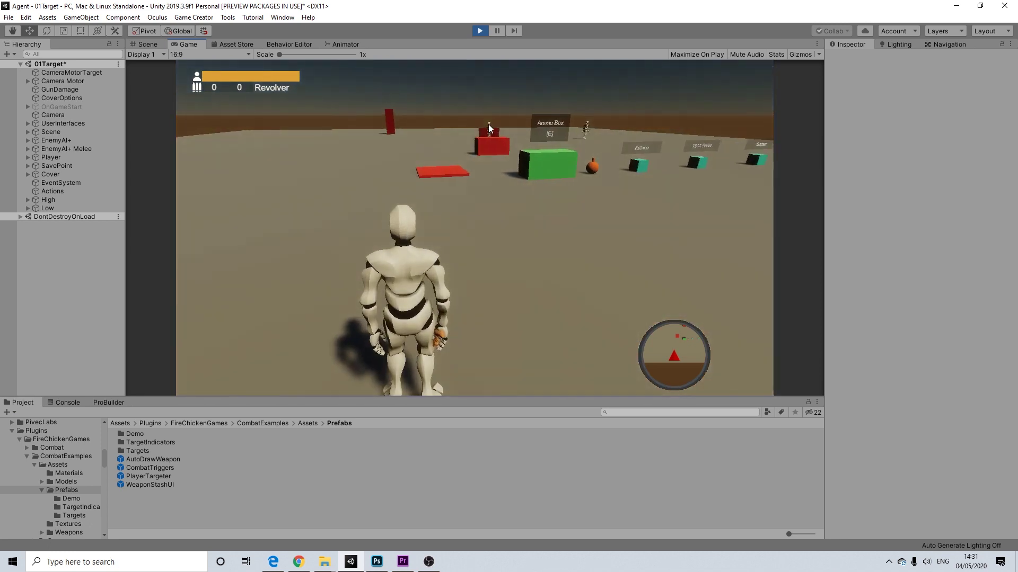
key("w")
key("a")
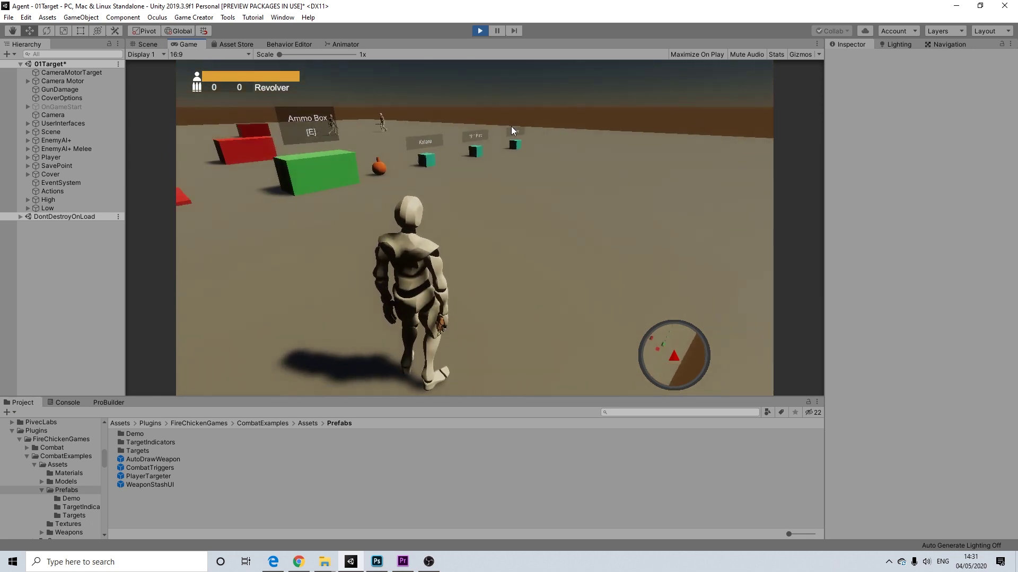
Trigger the weapon key repeatedly in the running game to test the ammo count and weapon cycling, and exit play mode
key("e")
key("e")
key("e")
key("e")
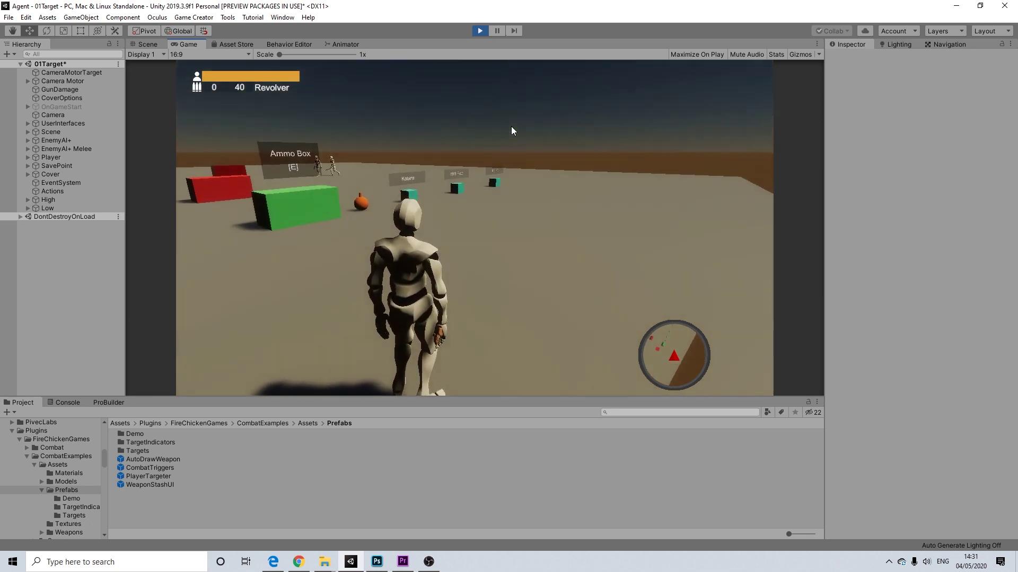
key("e")
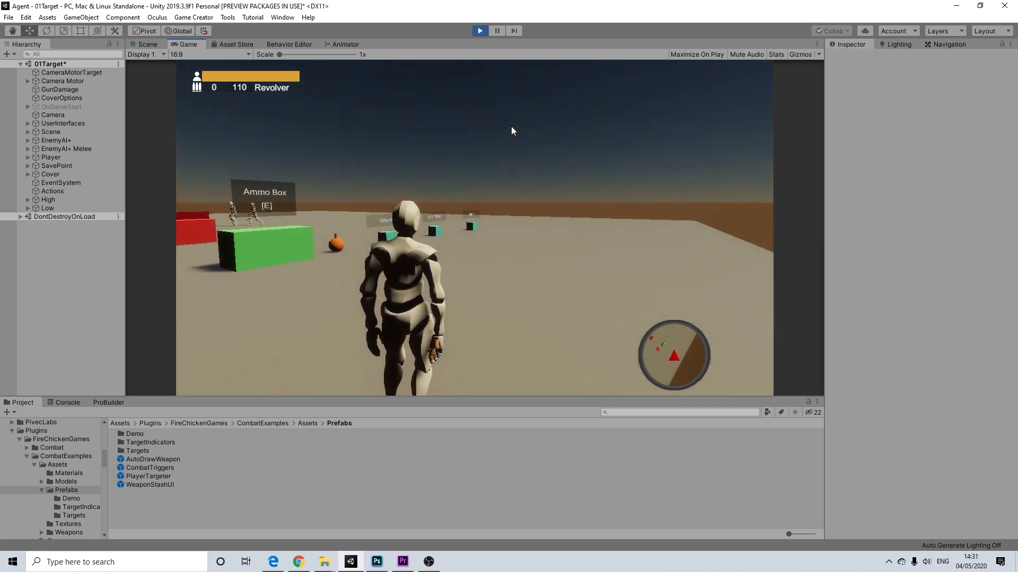
key("e")
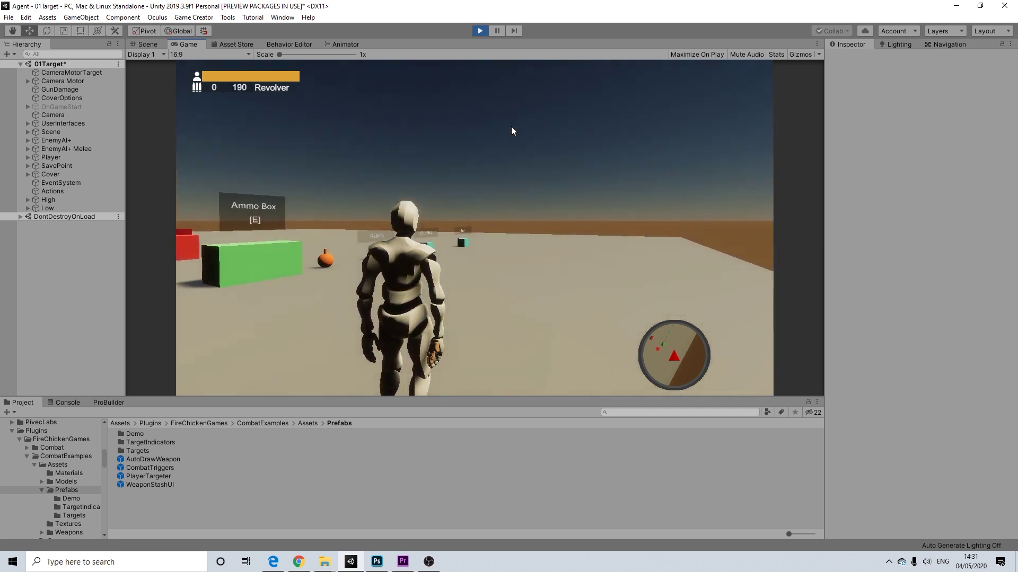
key("e")
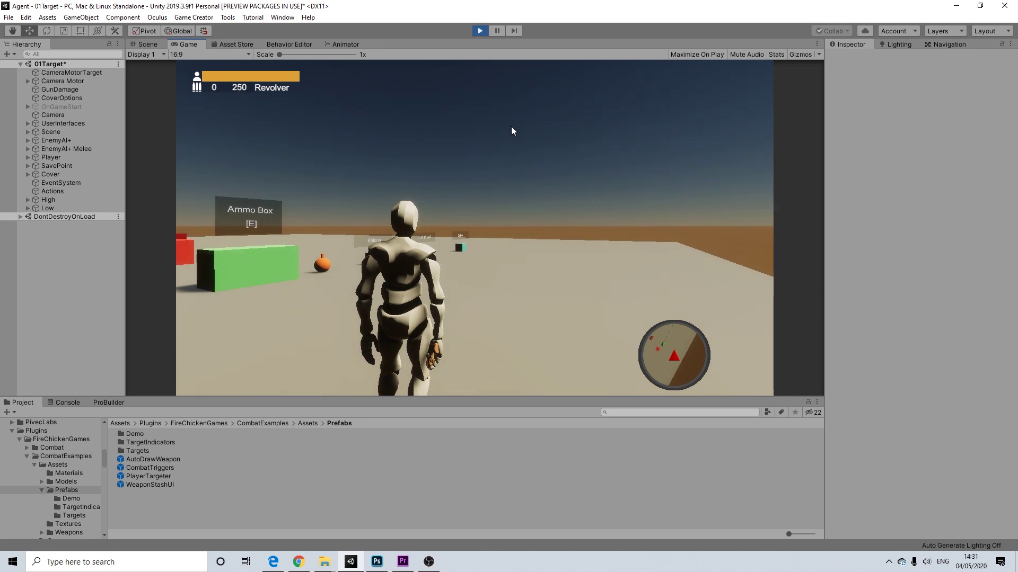
key("e")
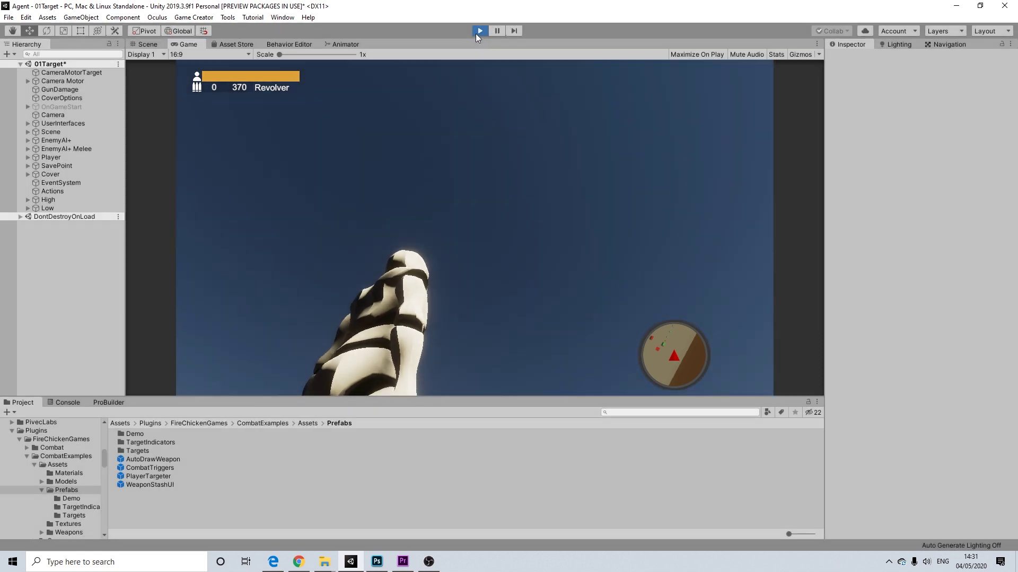
left_click(479, 31)
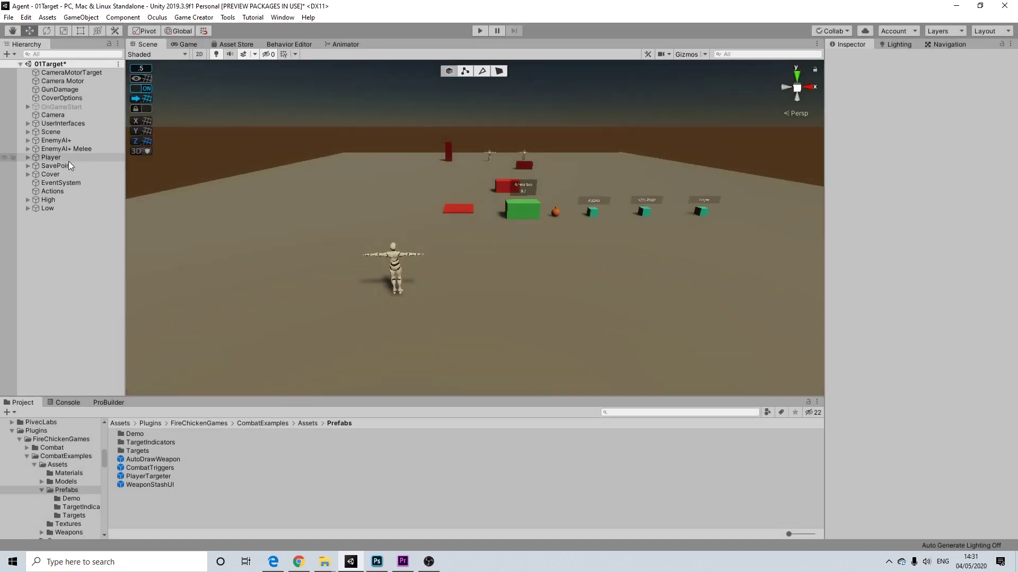
Examine the triggers on PlayerTargeter under Player and the contents of its Actions (7) and Actions (8)
left_click(28, 158)
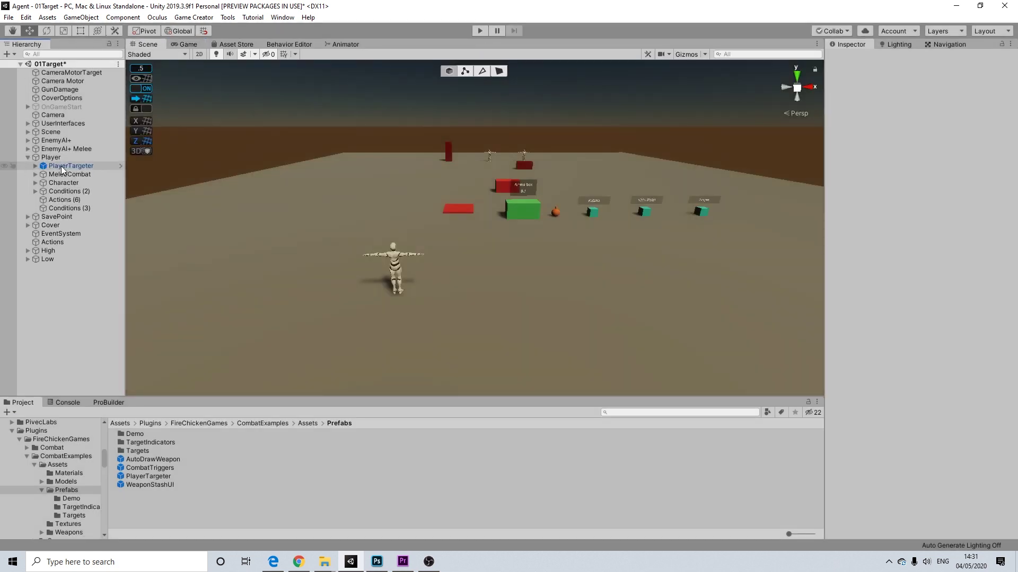
left_click(53, 158)
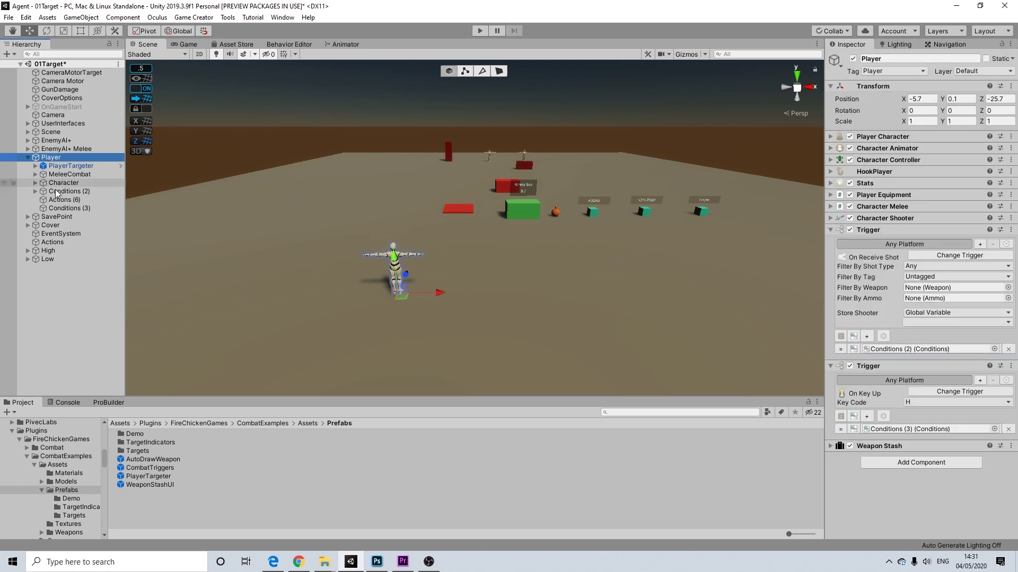
left_click(42, 166)
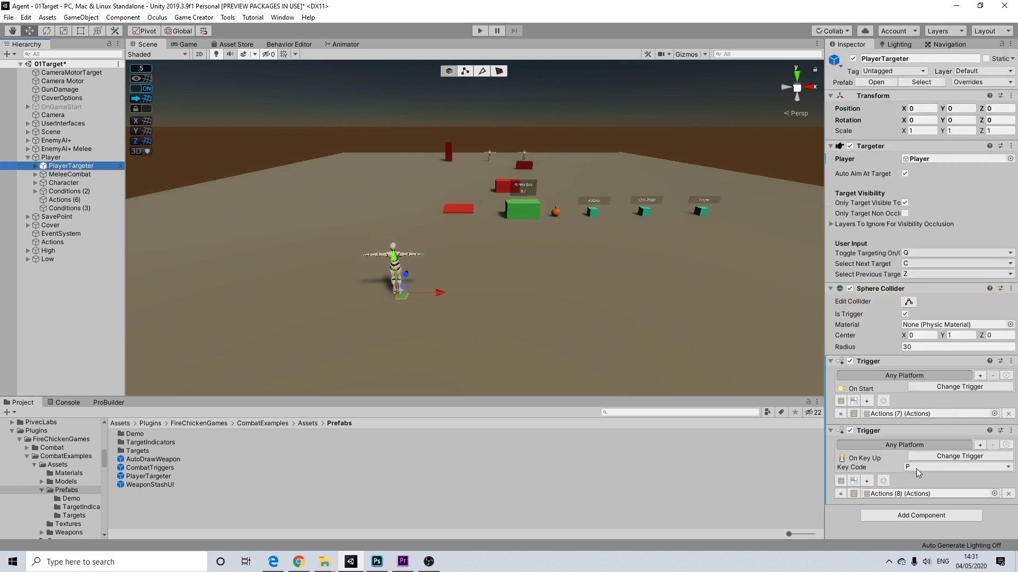
left_click(35, 166)
left_click(63, 183)
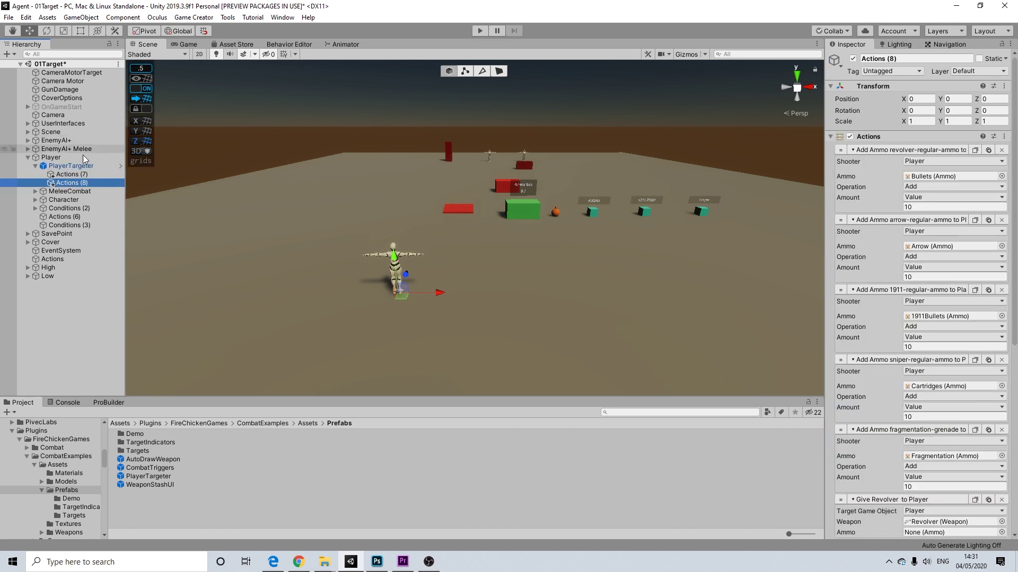
left_click(68, 174)
left_click(76, 182)
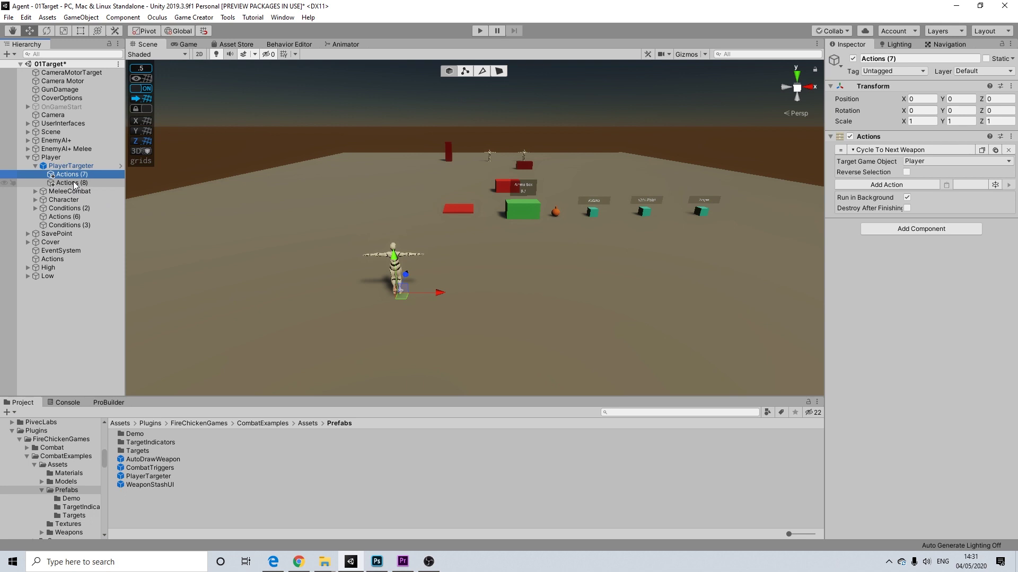
left_click(75, 167)
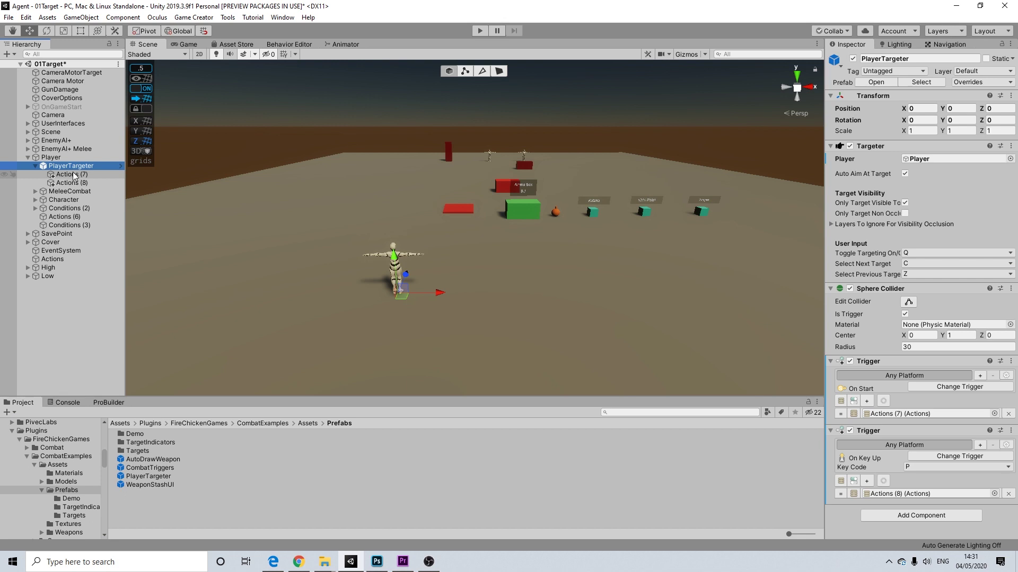
Swap PlayerTargeter's trigger actions, assigning Actions (7) to the On Key Up trigger and Actions (8) to the On Start trigger
left_click_drag(73, 176, 922, 494)
left_click_drag(79, 183, 934, 412)
left_click(74, 183)
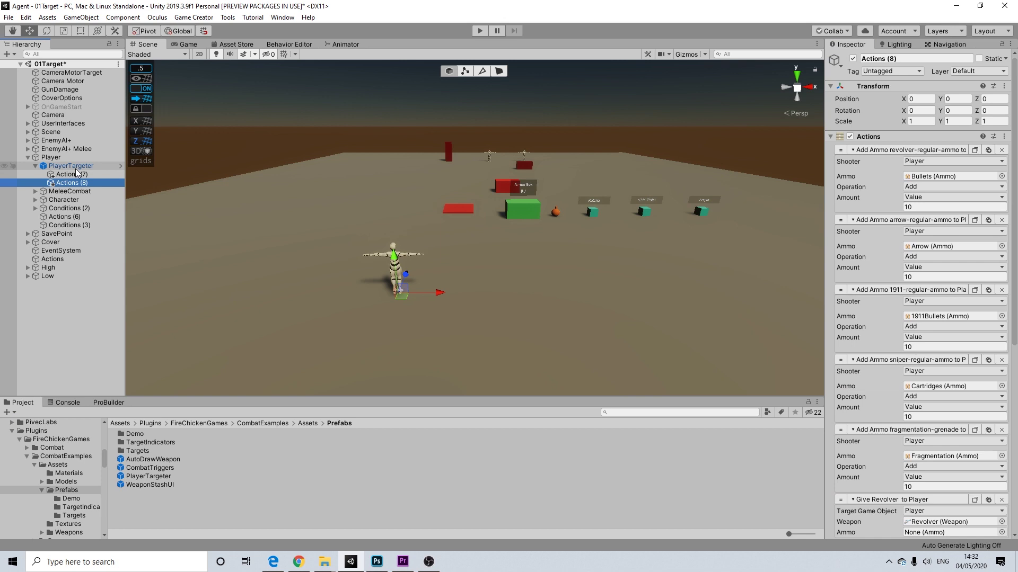
Run the game with PlayerTargeter selected, cycle from the Revolver to the Recurved Bow, then reload and fire it
left_click(76, 169)
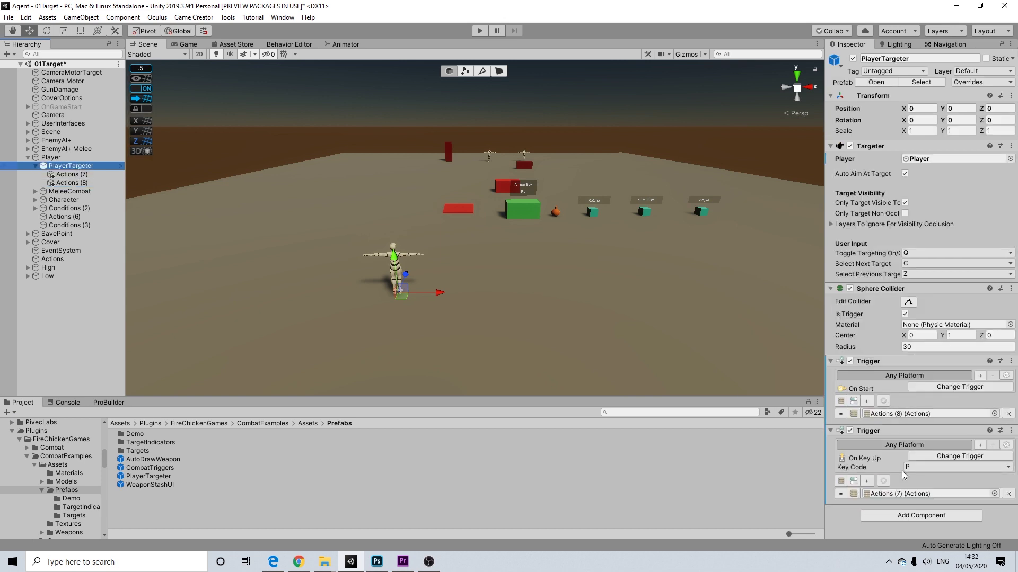
left_click(480, 30)
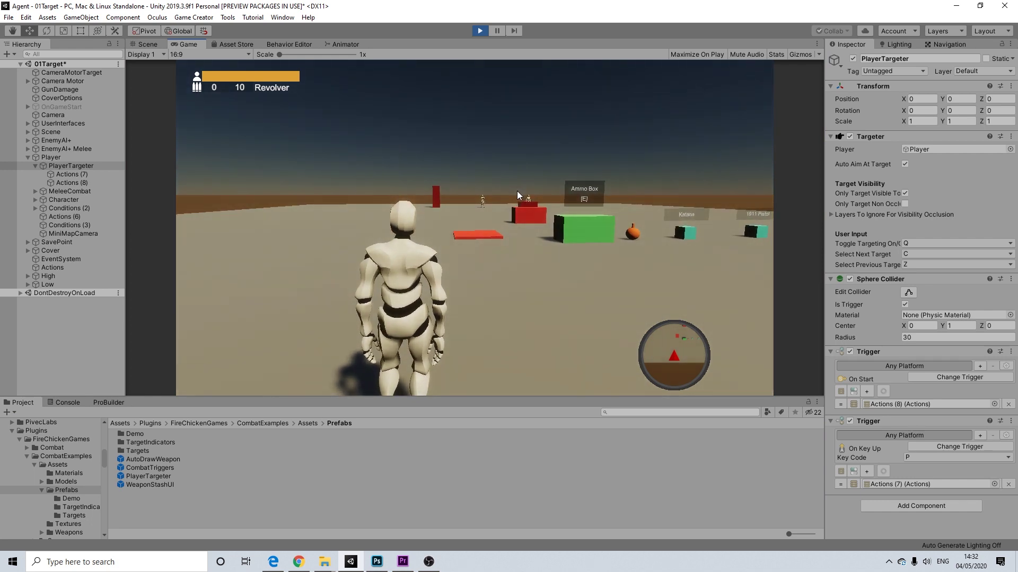
key("w")
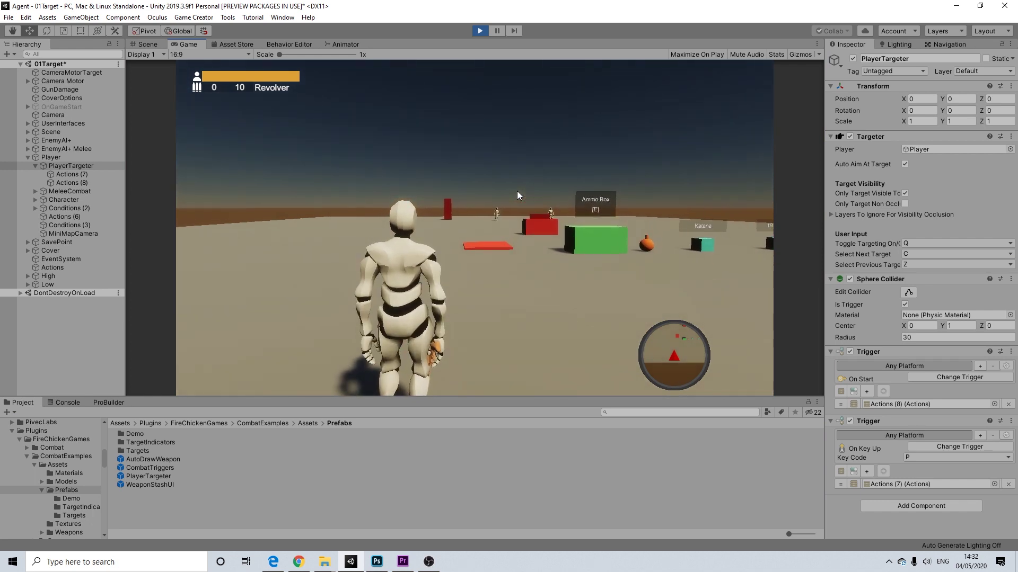
key("2")
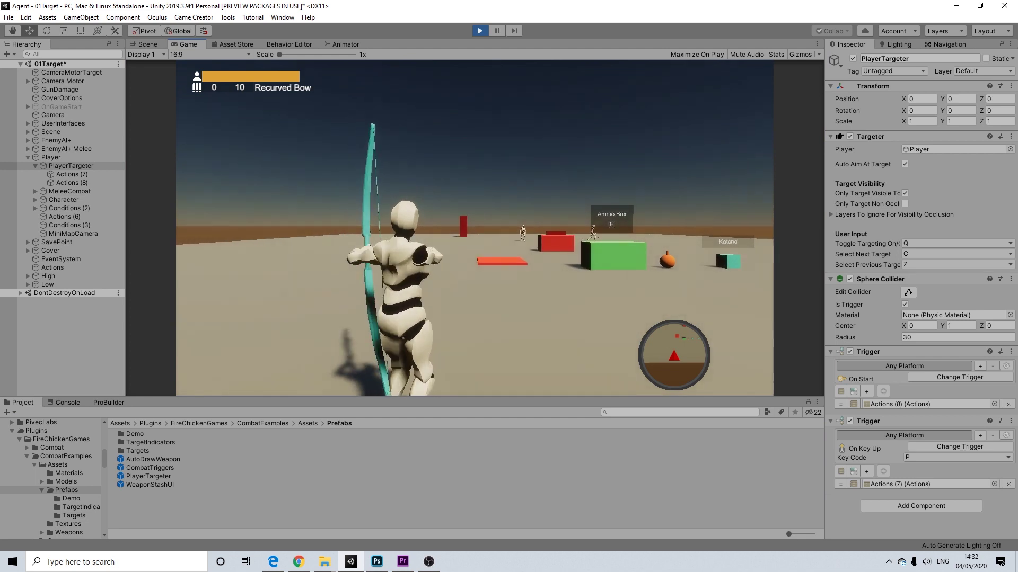
key("r")
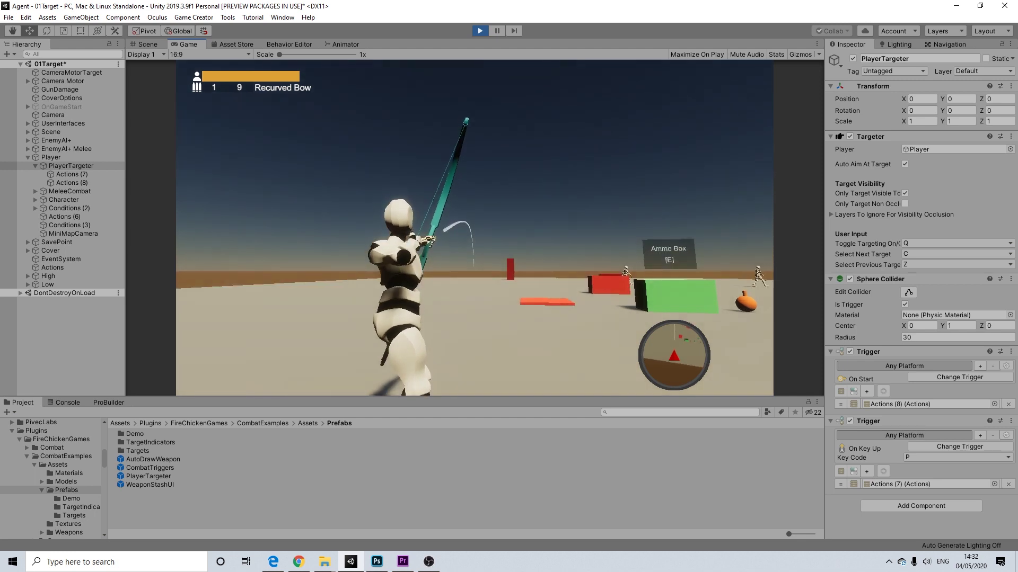
left_click(475, 228)
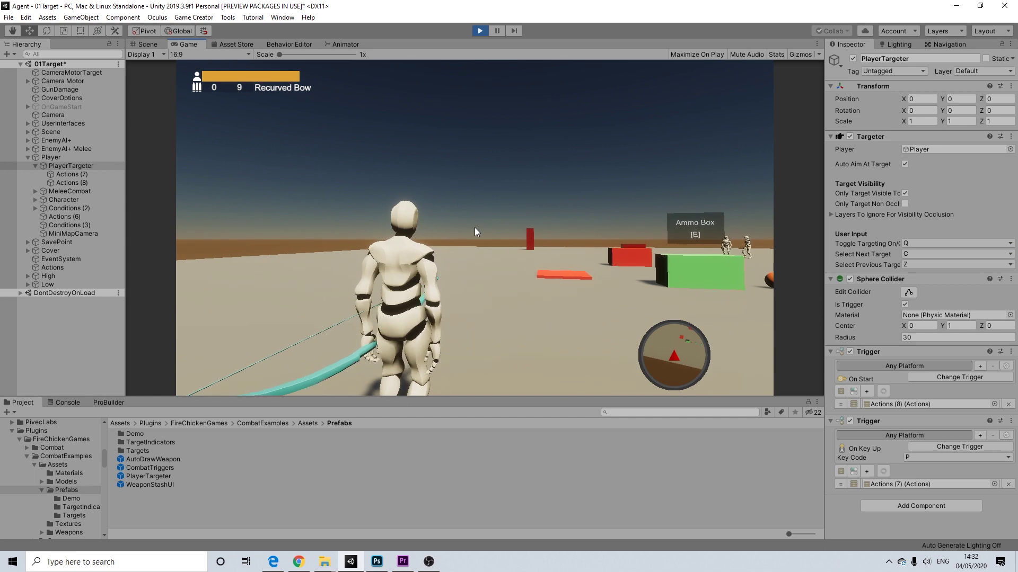
Switch to the 1911 in the running game, reload it, and test aiming and firing
key("1")
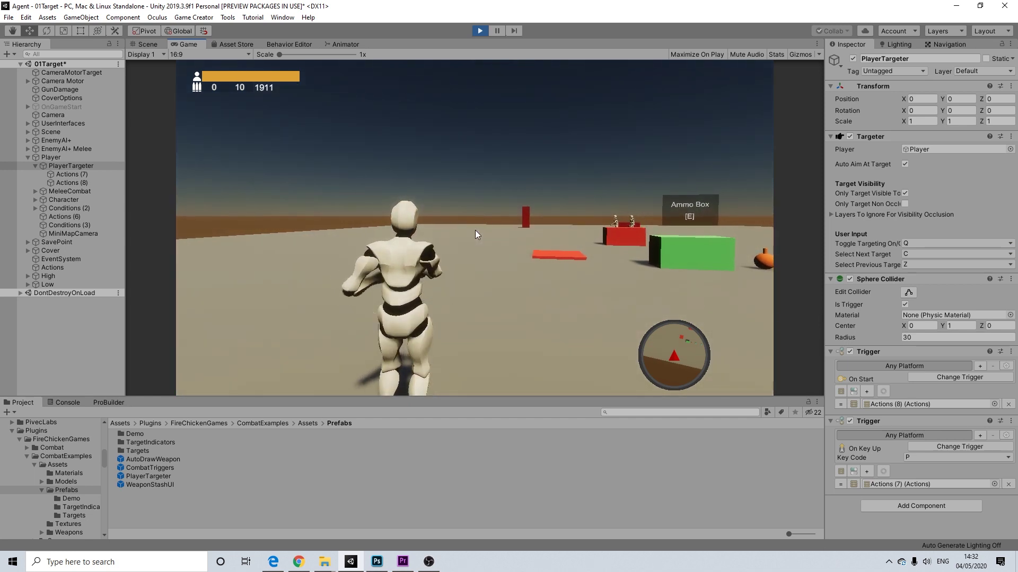
right_click(475, 230)
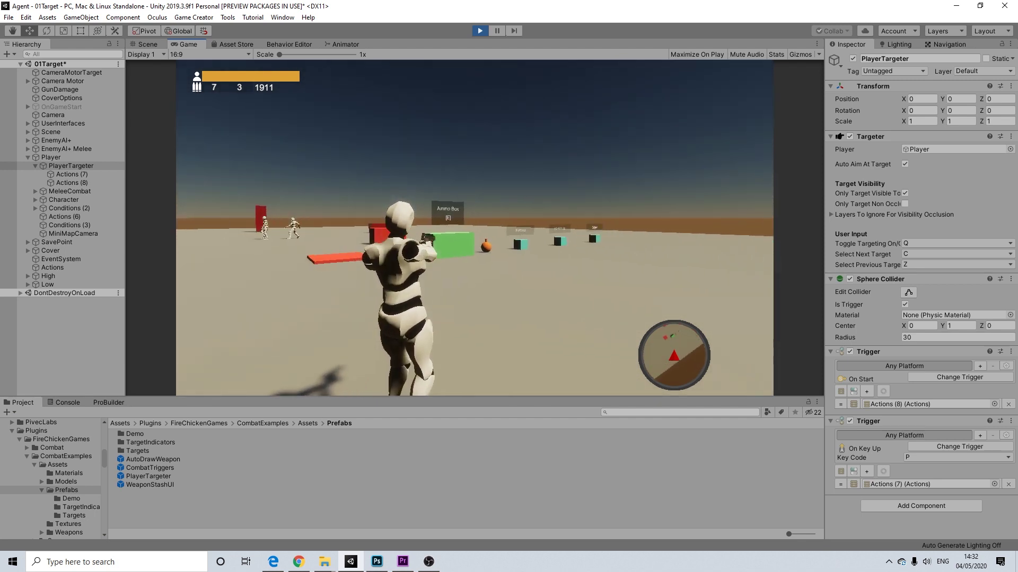
left_click(475, 228)
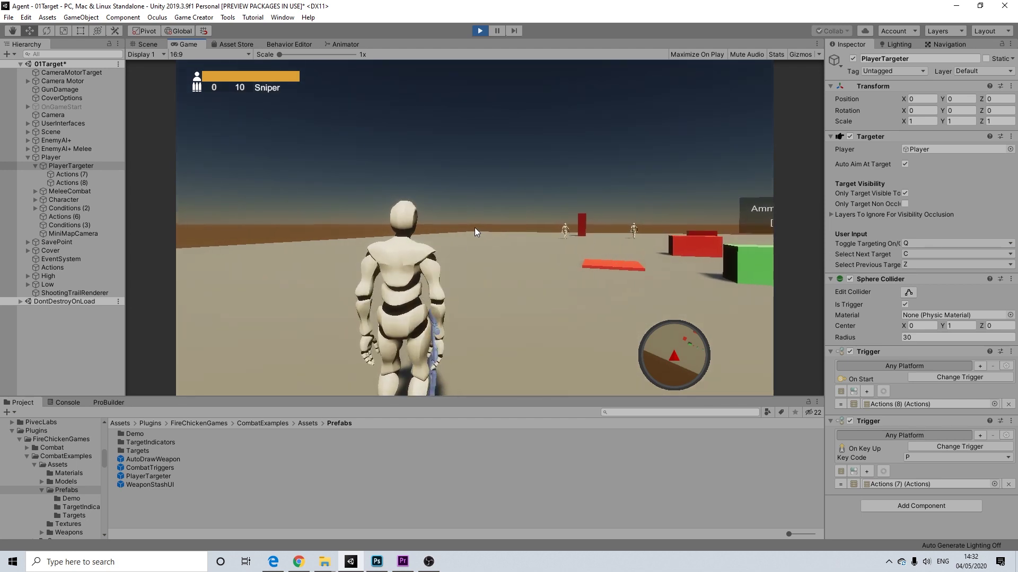
Cycle past the Sniper and Handgun to the Katana and Sword, testing a melee attack with each blade
key("p")
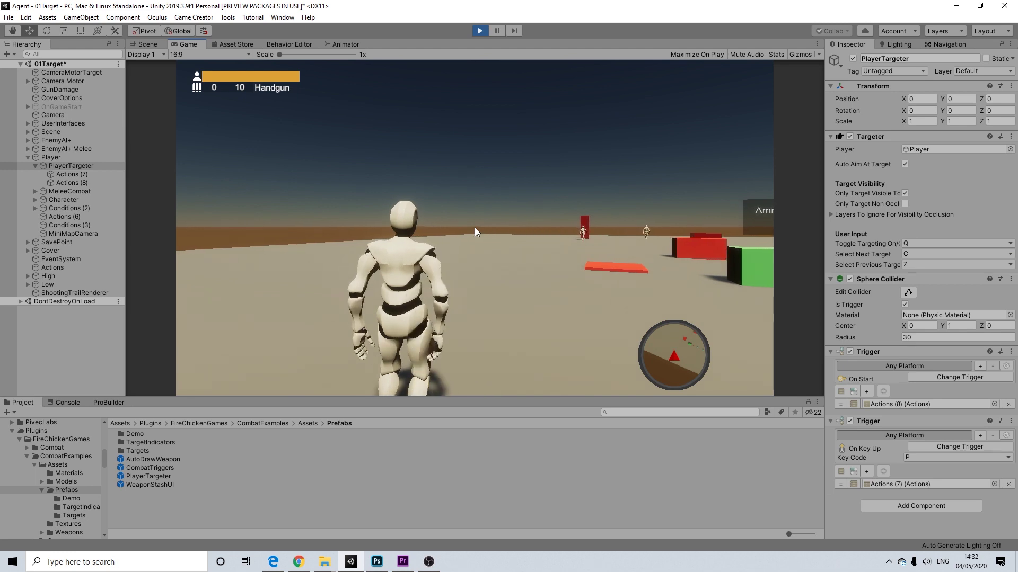
key("p")
key("p")
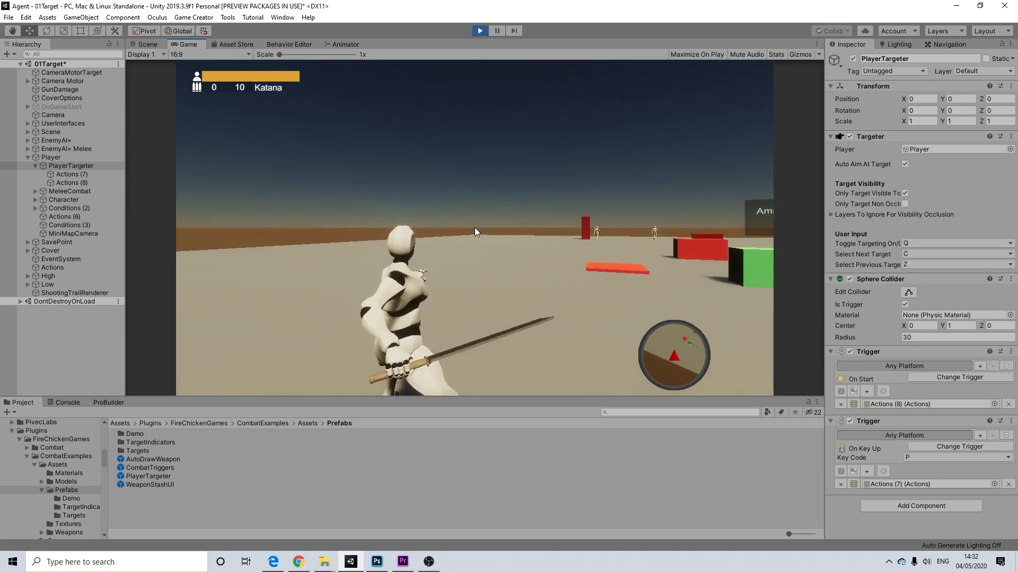
key("w")
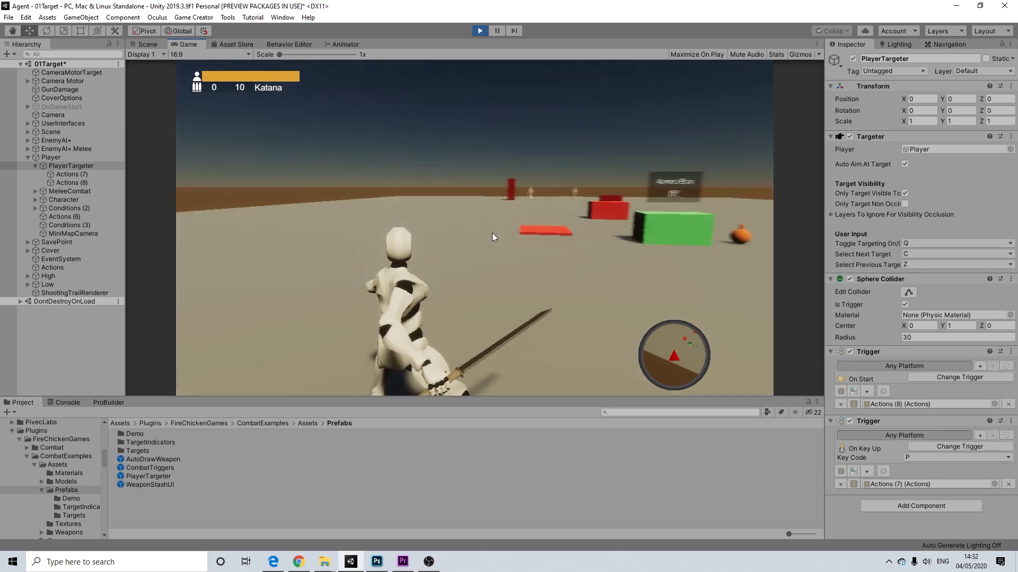
left_click(490, 233)
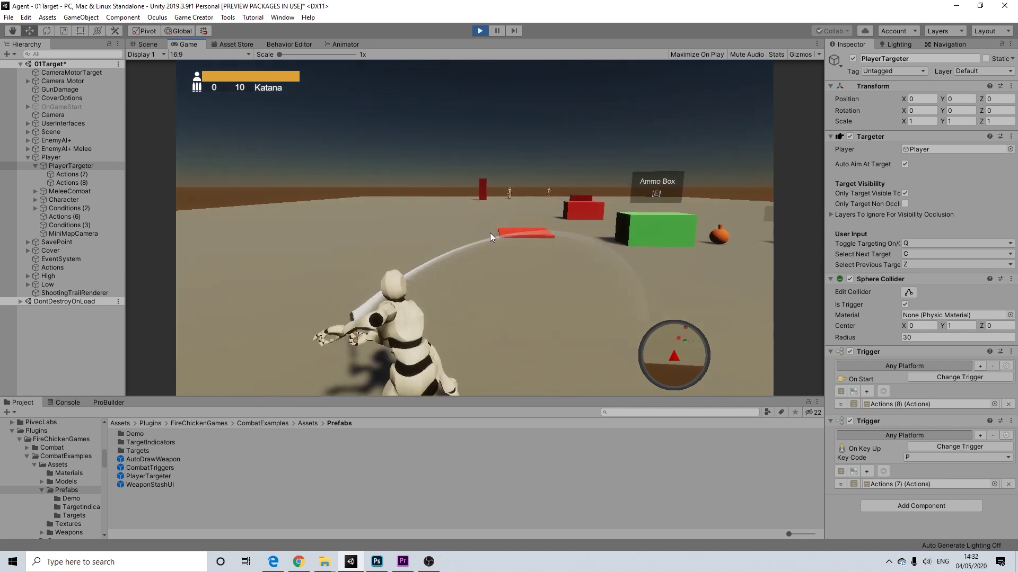
key("p")
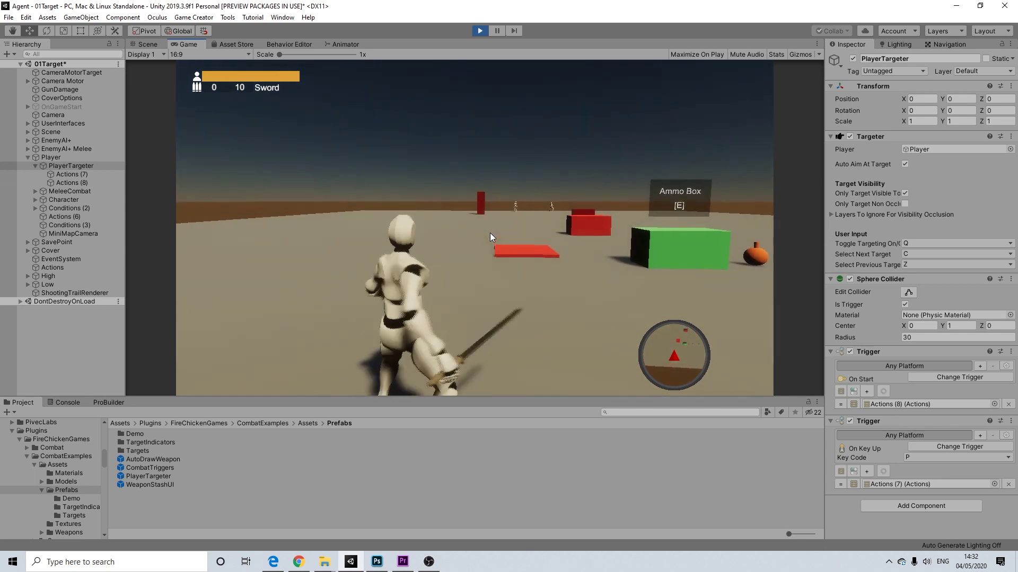
left_click(469, 245)
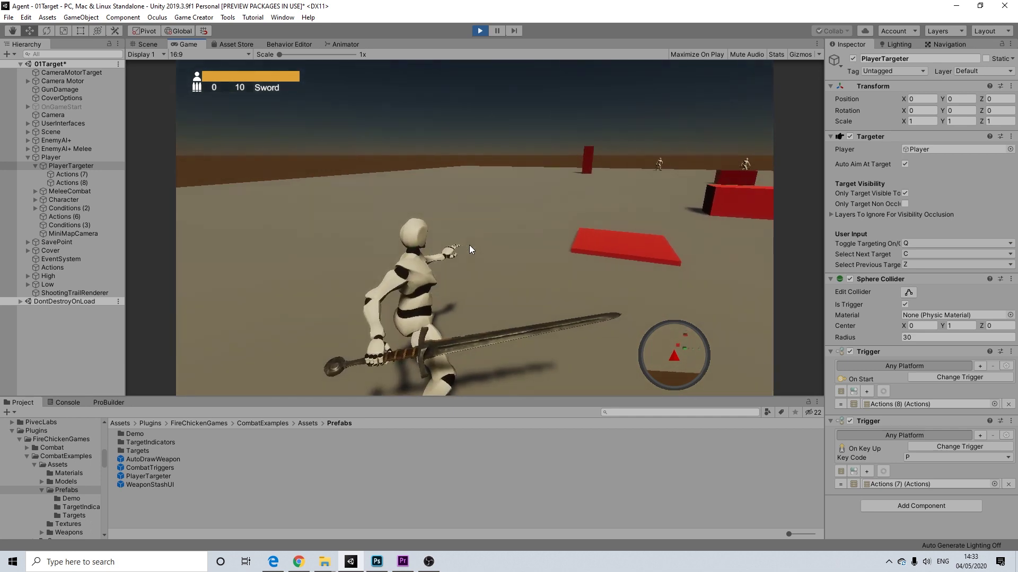
Cycle back to the Revolver and test reloading it while moving the player
key("p")
right_click(469, 245)
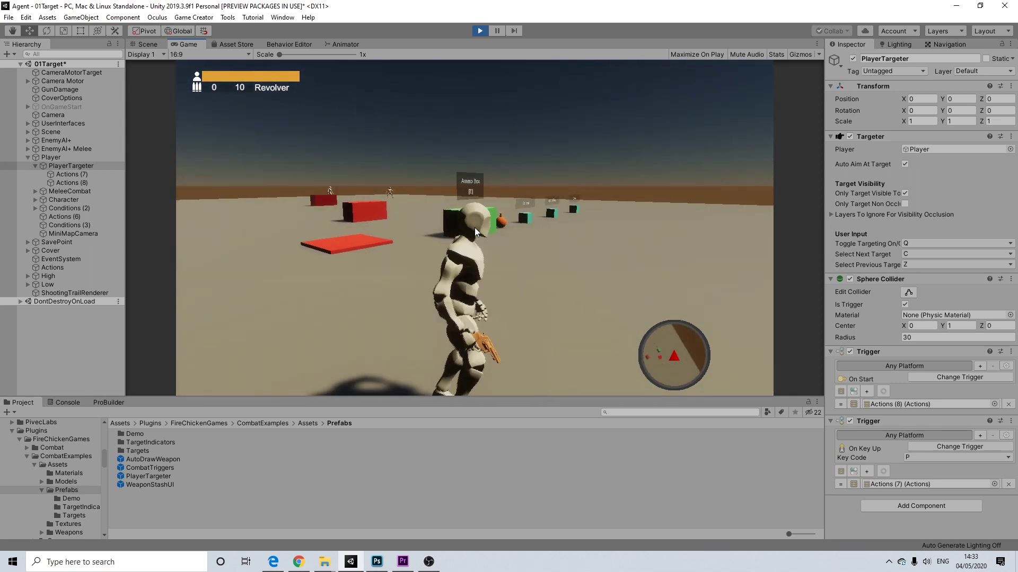
key("w")
key("d")
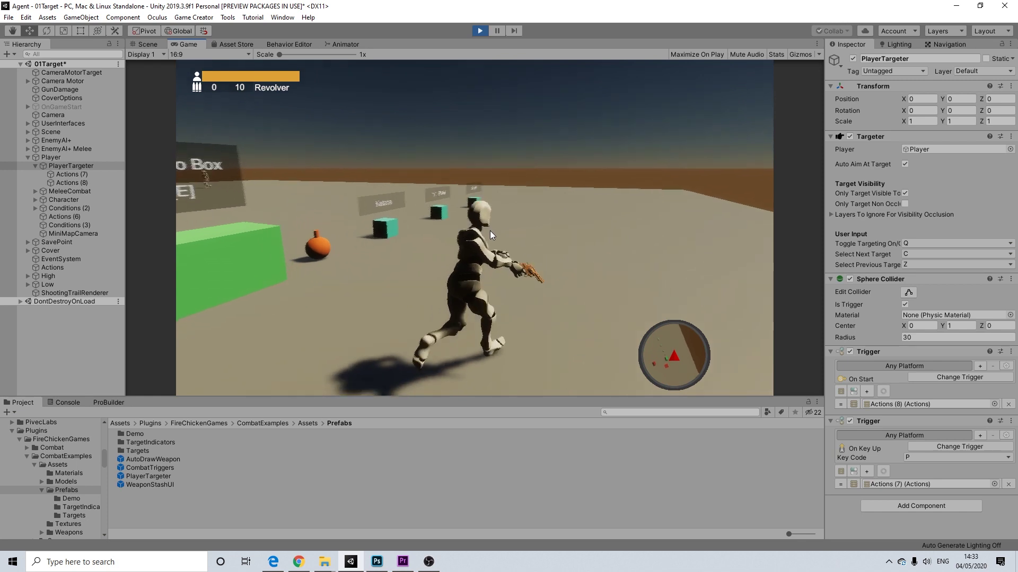
key("r")
key("a")
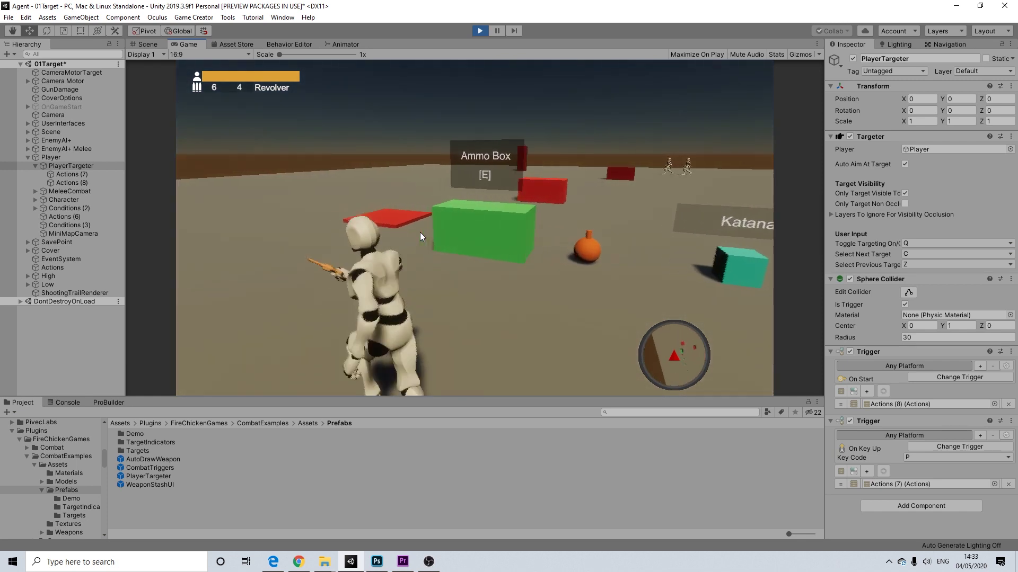
key("d")
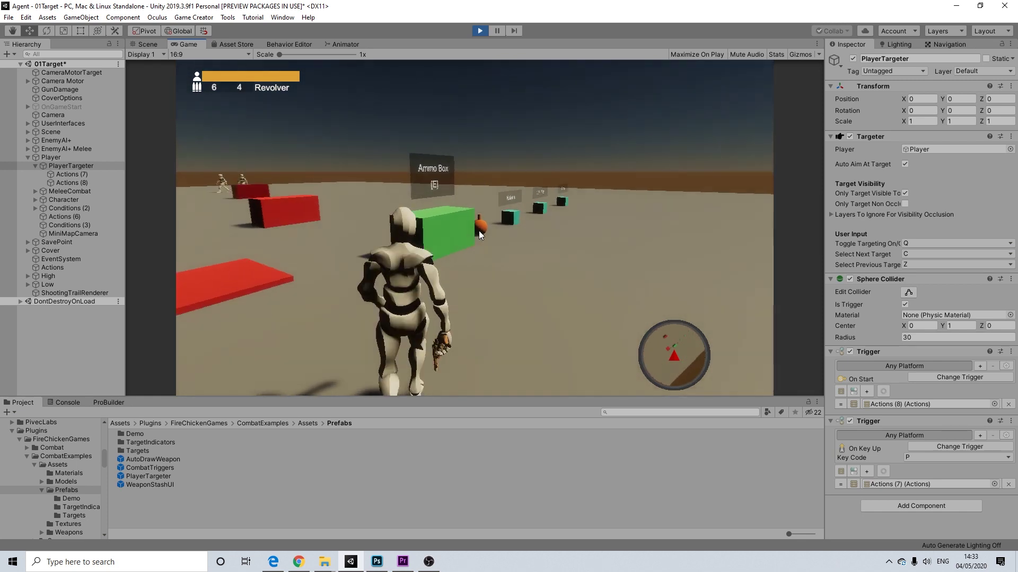
key("a")
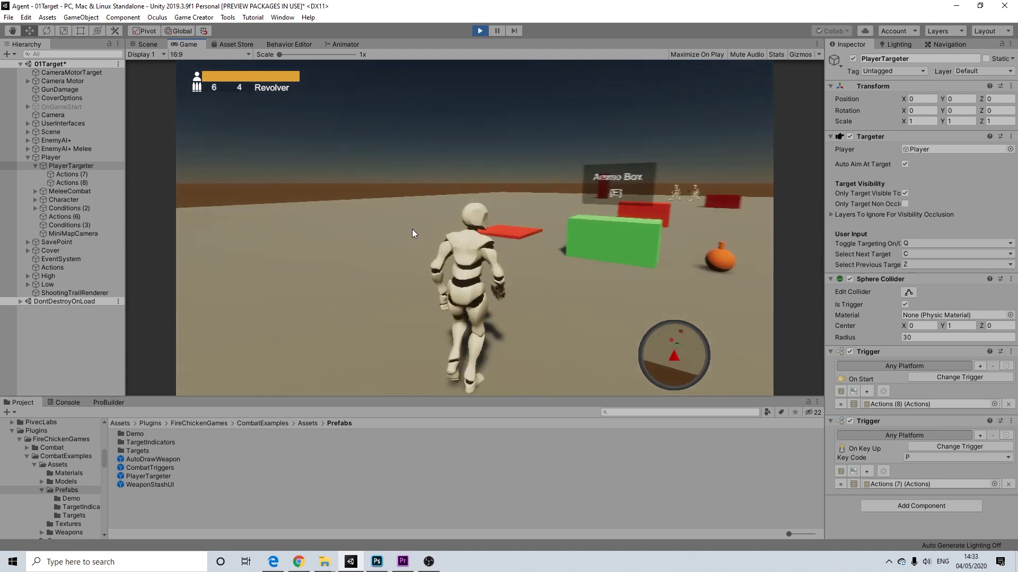
key("w")
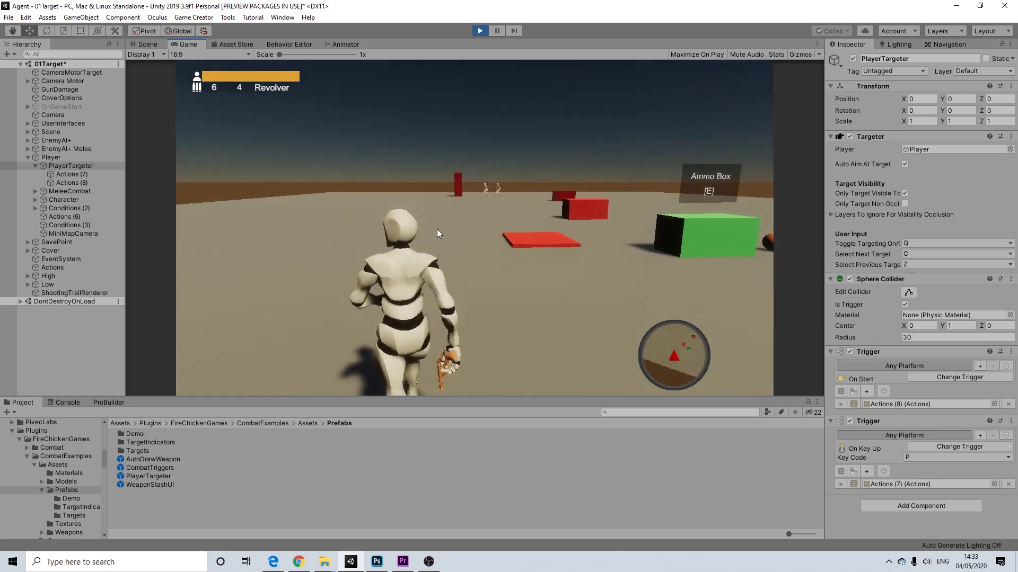
key("a")
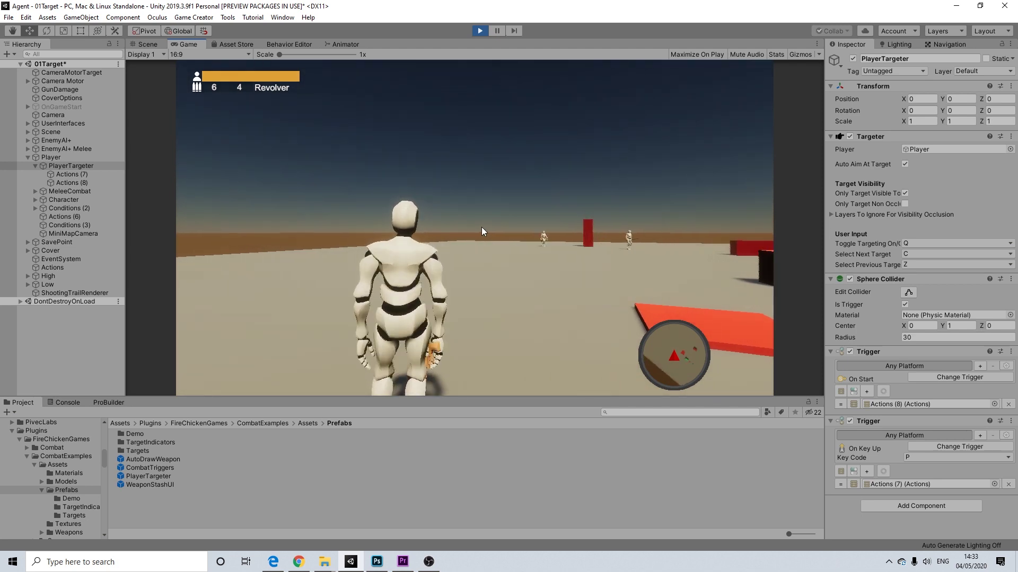
key("w")
key("a")
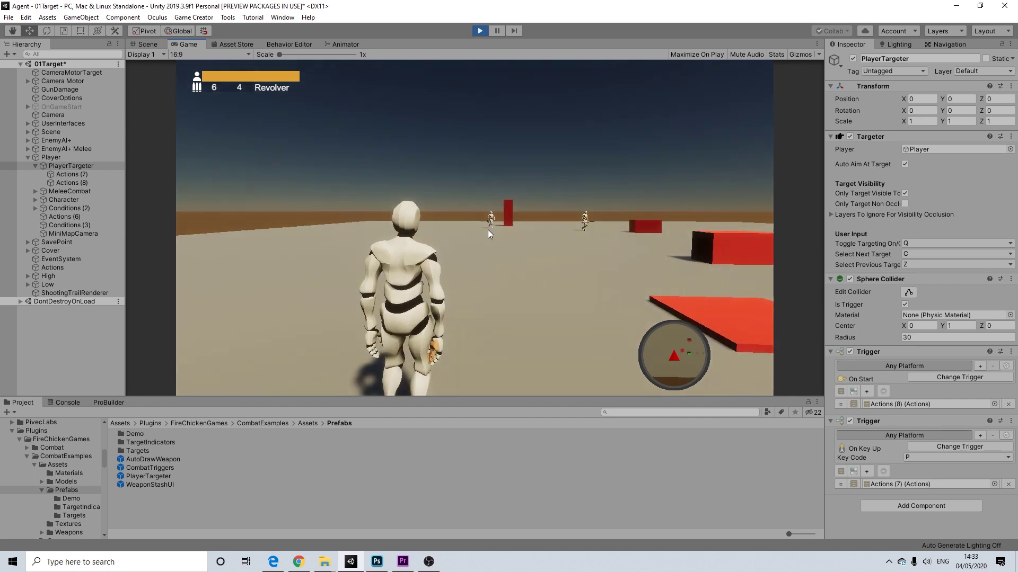